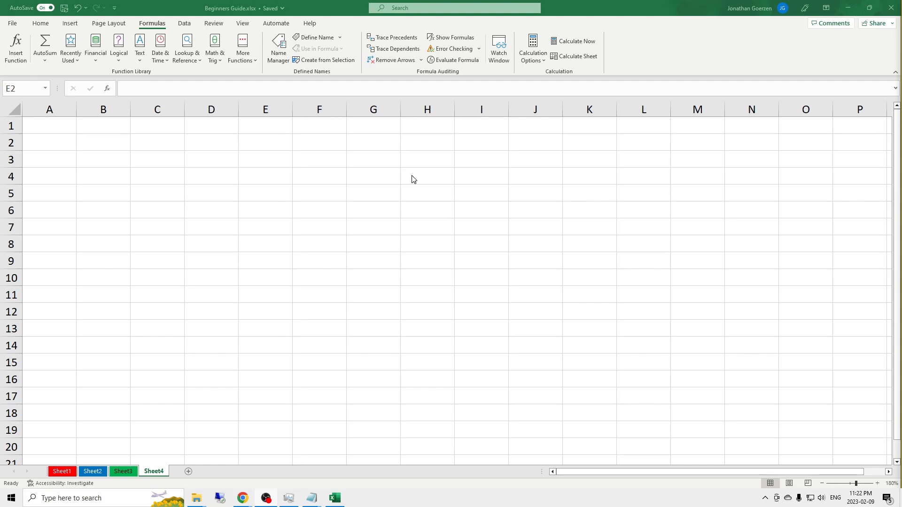
{"action": "left_click", "coordinate": [342, 191]}
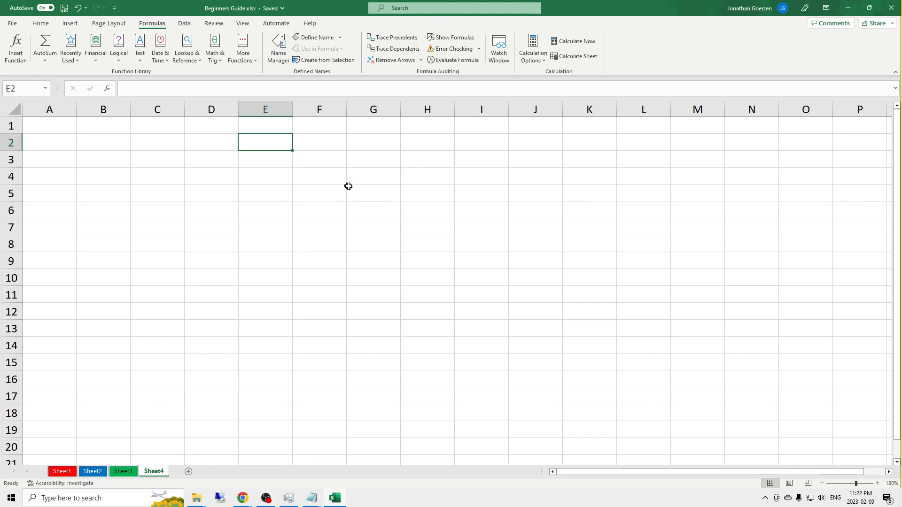
{"action": "left_click", "coordinate": [338, 175]}
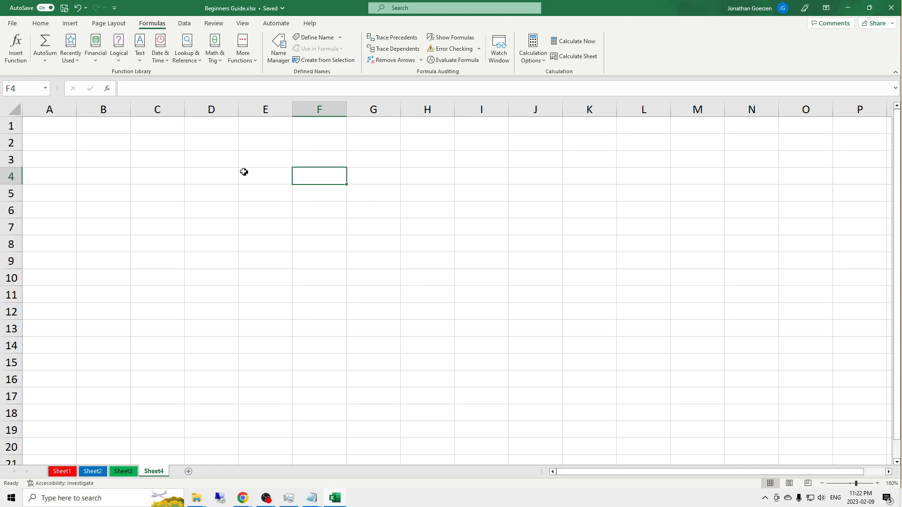
Enter the values 1, 2, 3, 45 and 12 across row 4 in cells C4 through G4.
{"action": "left_click", "coordinate": [206, 179]}
{"action": "left_click", "coordinate": [172, 182]}
{"action": "type", "text": "1"}
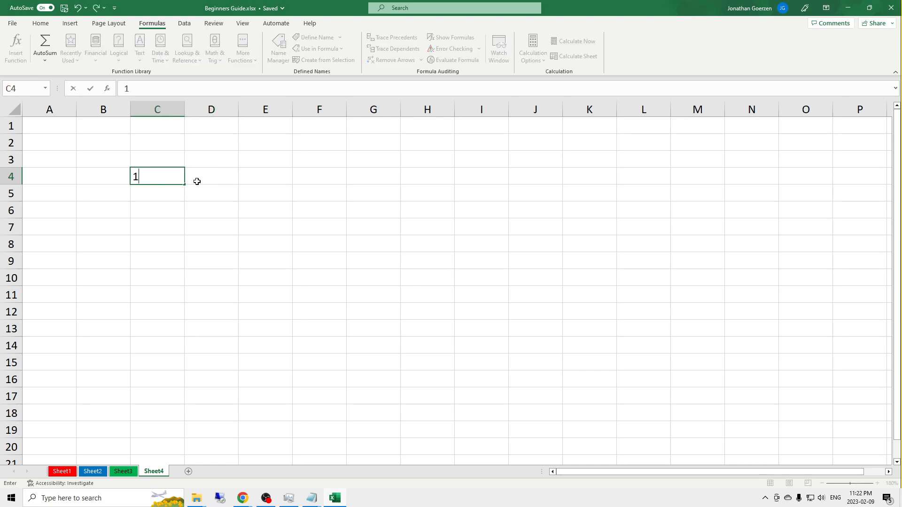
{"action": "key", "text": "Tab"}
{"action": "type", "text": "2"}
{"action": "key", "text": "Tab"}
{"action": "type", "text": "3"}
{"action": "key", "text": "Return"}
{"action": "key", "text": "Up"}
{"action": "key", "text": "Right"}
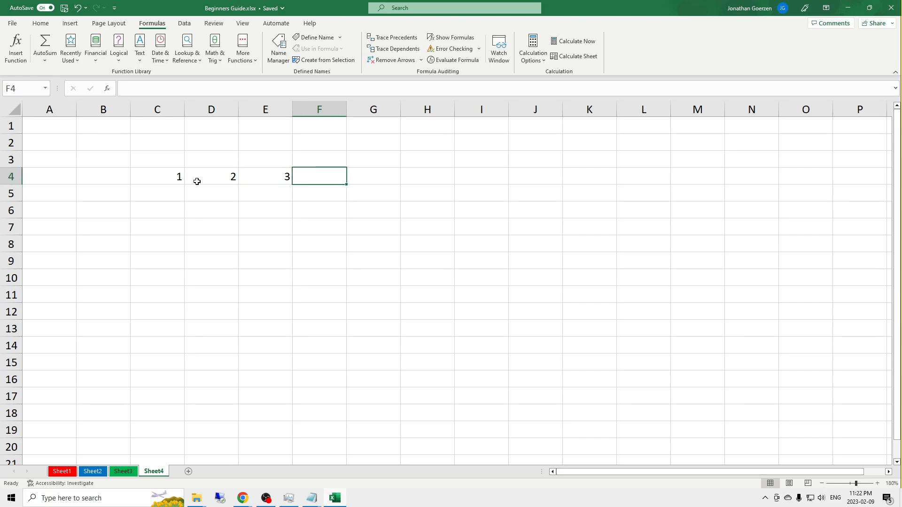
{"action": "type", "text": "45"}
{"action": "key", "text": "Tab"}
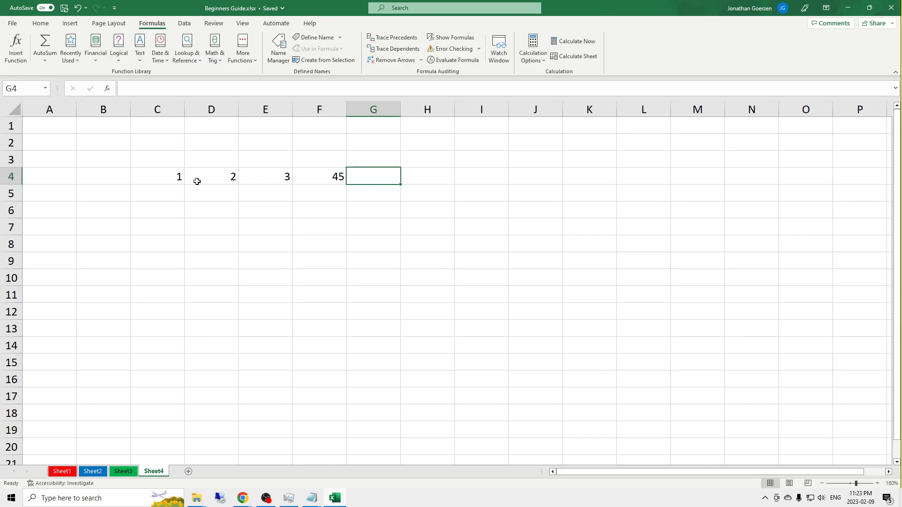
{"action": "type", "text": "12"}
{"action": "key", "text": "Tab"}
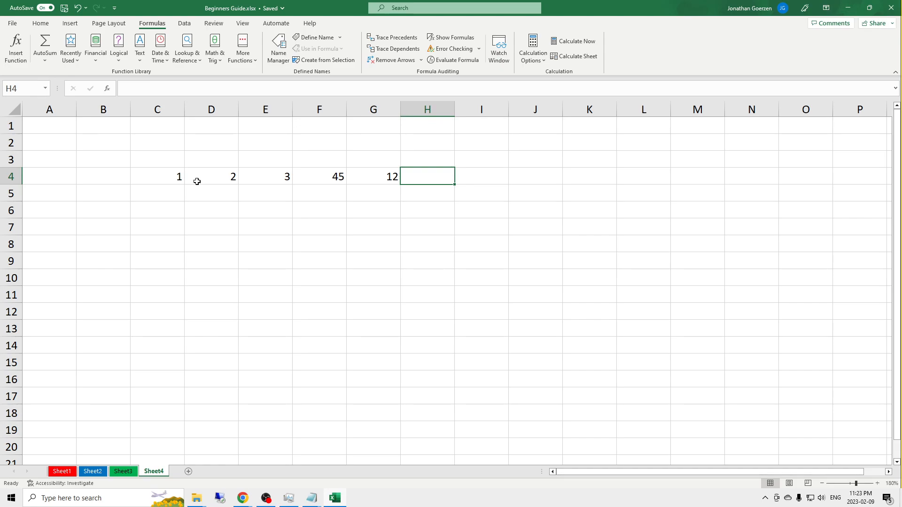
Add up the five row 4 values in cell H4 with the formula =SUM(C4, D4, E4, F4, G4).
{"action": "type", "text": "="}
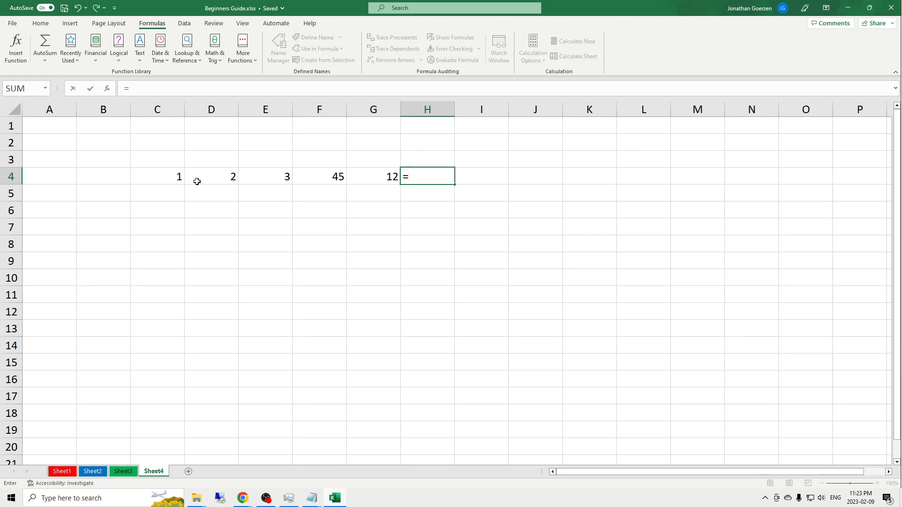
{"action": "type", "text": "SUM("}
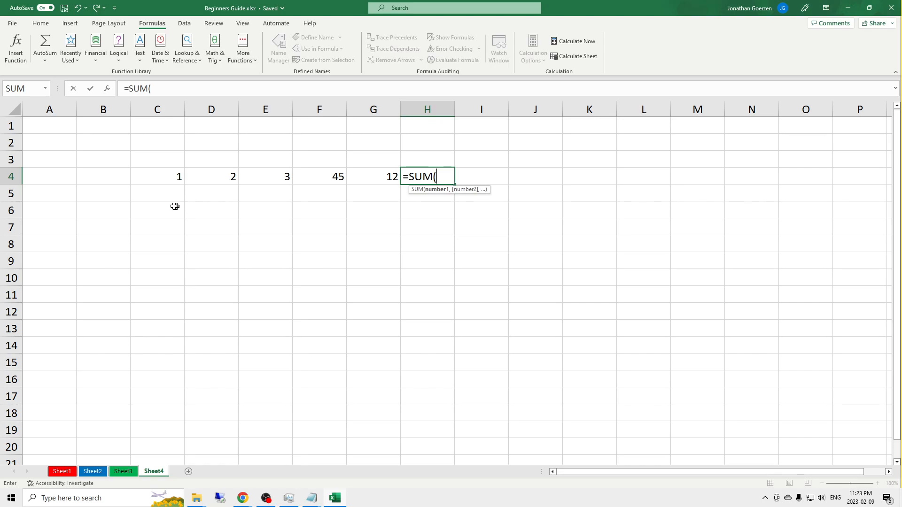
{"action": "left_click", "coordinate": [162, 180]}
{"action": "type", "text": ","}
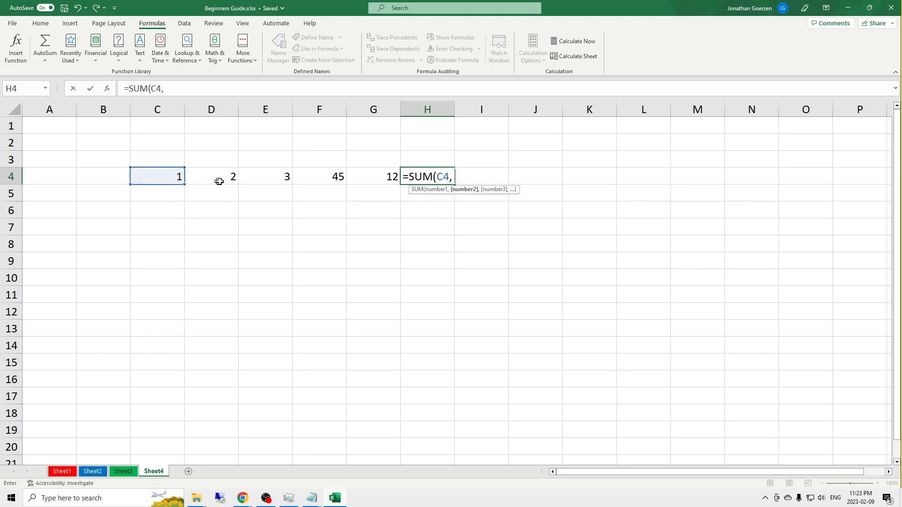
{"action": "left_click", "coordinate": [223, 172]}
{"action": "type", "text": ","}
{"action": "left_click", "coordinate": [269, 178]}
{"action": "type", "text": ", E4,"}
{"action": "left_click", "coordinate": [325, 177]}
{"action": "type", "text": ", F4,"}
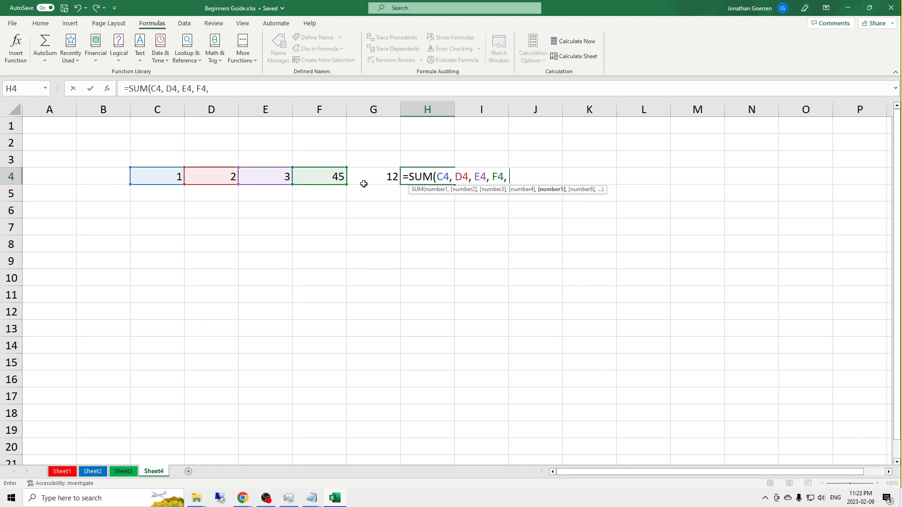
{"action": "left_click", "coordinate": [374, 178]}
{"action": "type", "text": ")"}
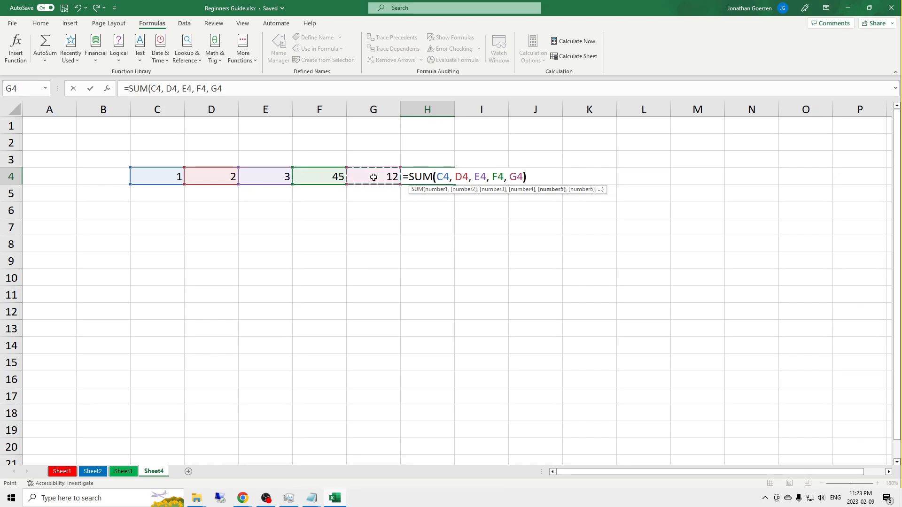
{"action": "key", "text": "Return"}
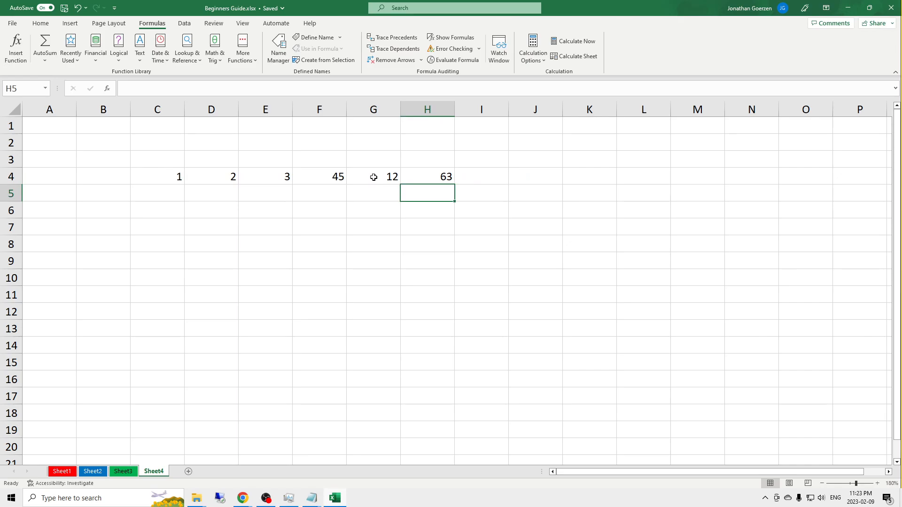
Apply the Calculation cell style to the sum in cell H4.
{"action": "key", "text": "Up"}
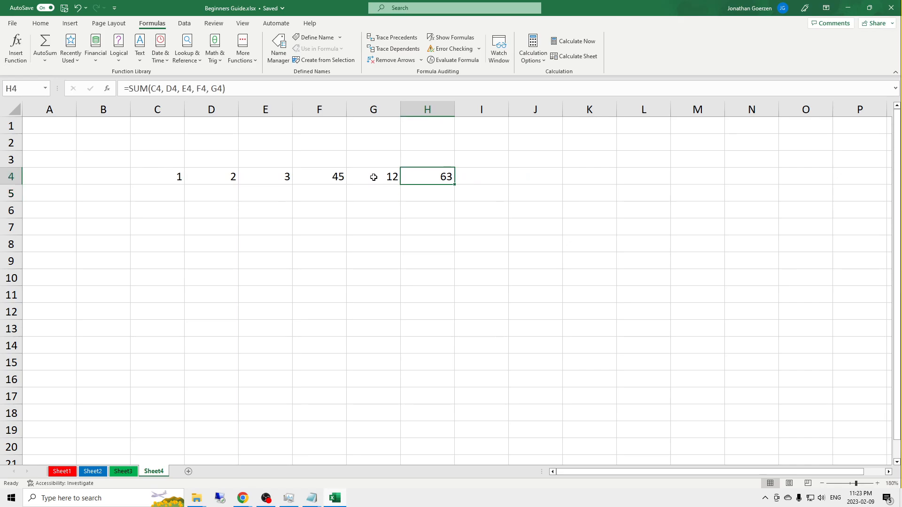
{"action": "left_click", "coordinate": [41, 23]}
{"action": "left_click", "coordinate": [540, 54]}
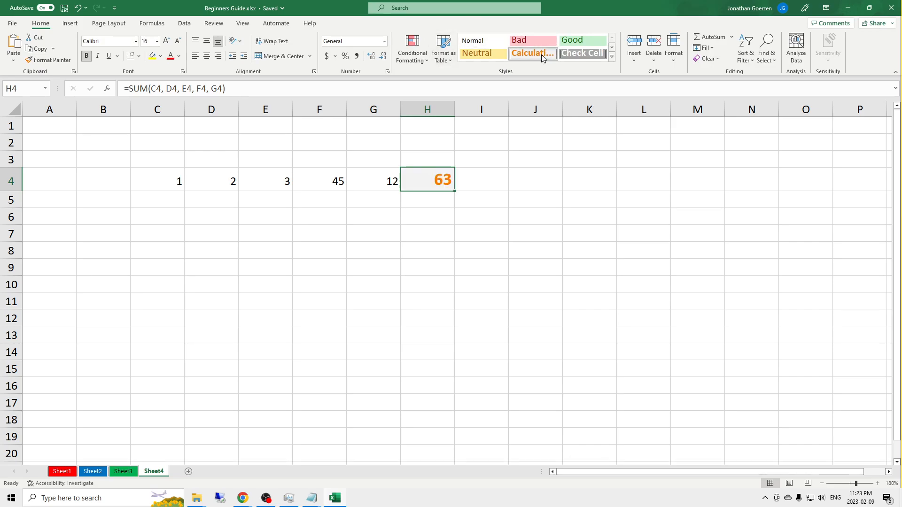
{"action": "left_click", "coordinate": [474, 188]}
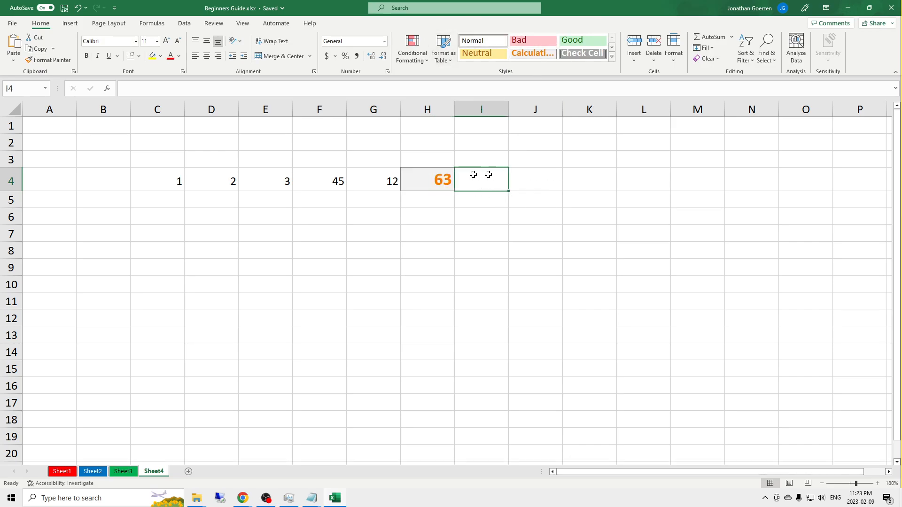
Apply the Input cell style to the five values in cells C4 through G4.
{"action": "left_click_drag", "start_coordinate": [364, 184], "coordinate": [167, 180]}
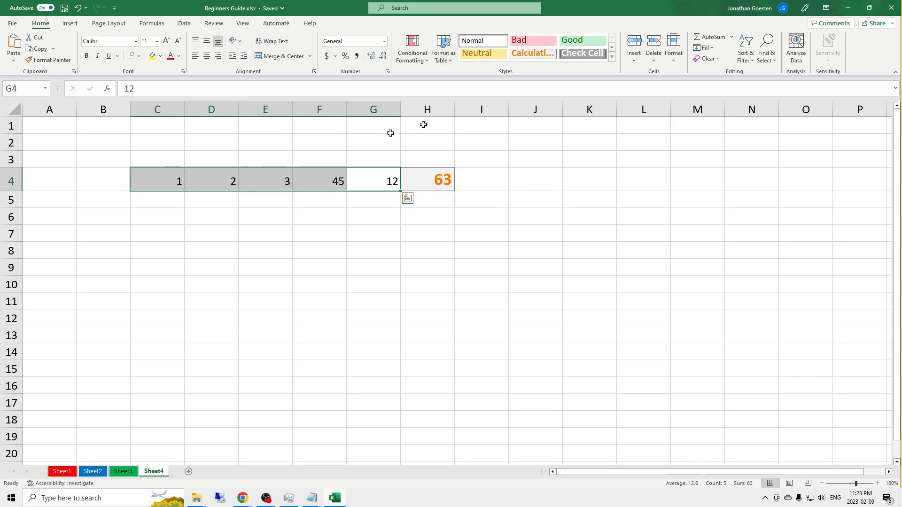
{"action": "left_click", "coordinate": [612, 57]}
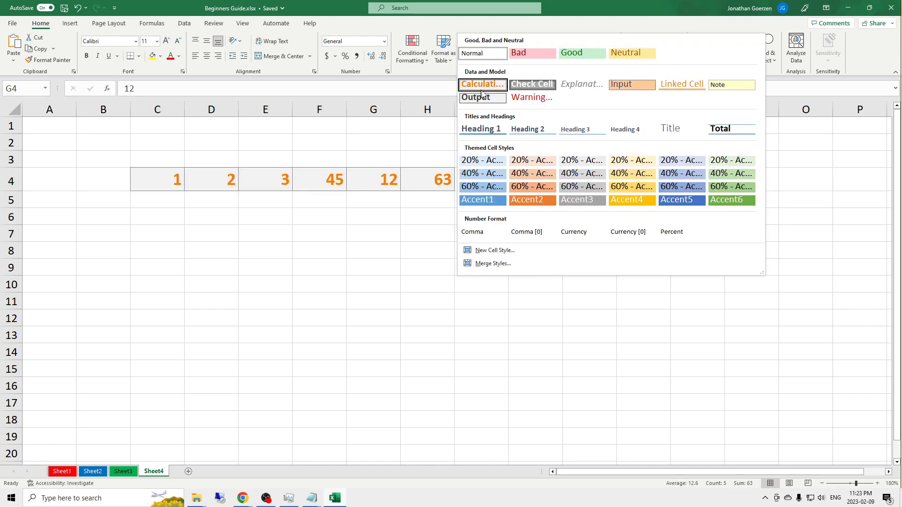
{"action": "left_click", "coordinate": [634, 86]}
{"action": "left_click", "coordinate": [425, 235]}
{"action": "left_click", "coordinate": [479, 178]}
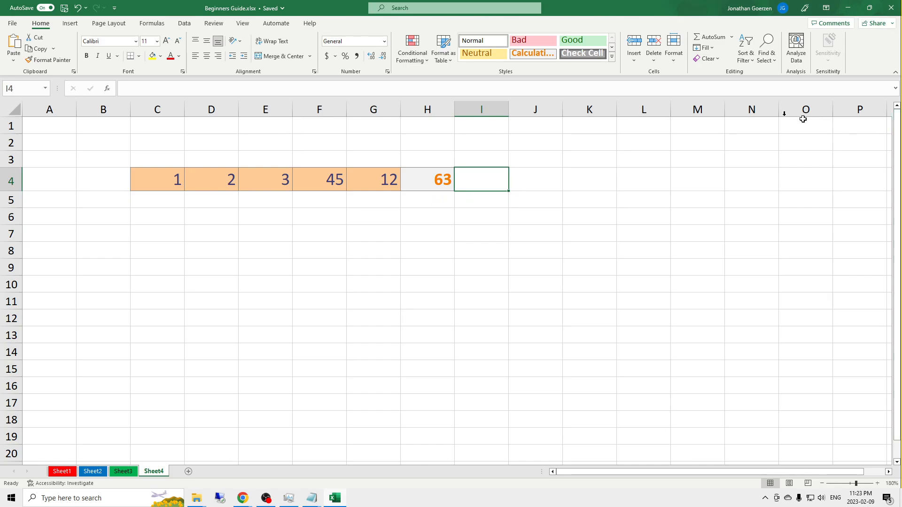
Examine the function name in the formula of cell H4.
{"action": "left_click", "coordinate": [442, 181]}
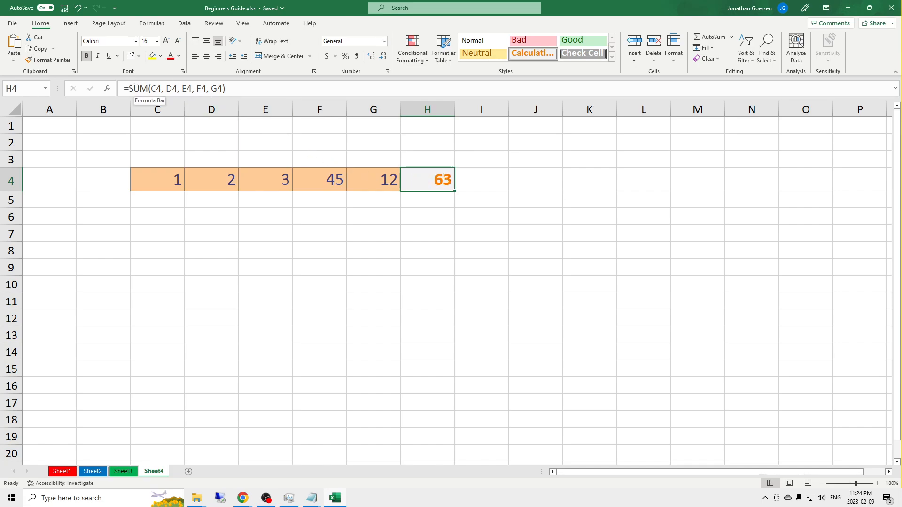
{"action": "left_click", "coordinate": [136, 89]}
{"action": "double_click", "coordinate": [137, 89]}
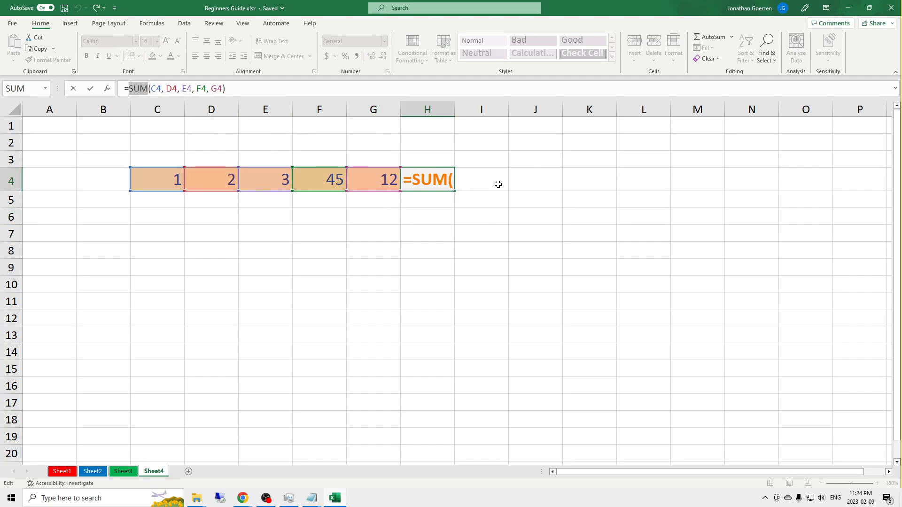
{"action": "key", "text": "Return"}
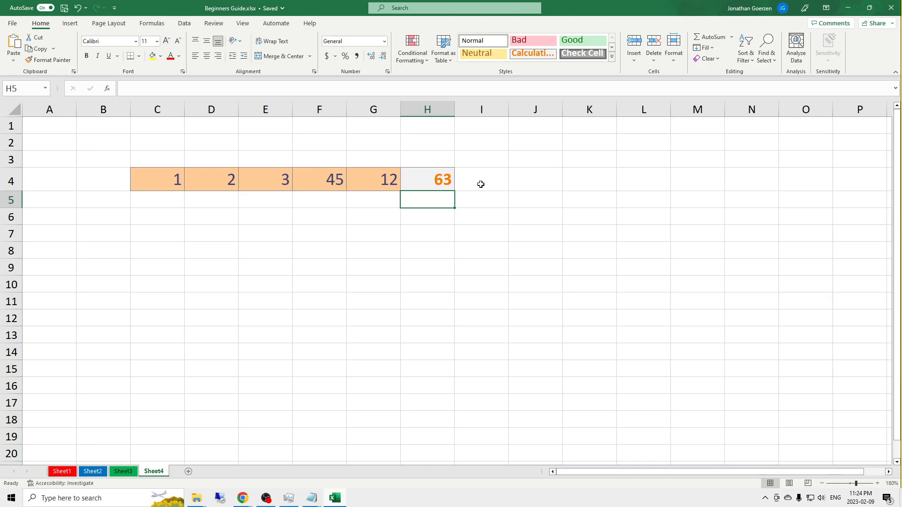
{"action": "type", "text": "="}
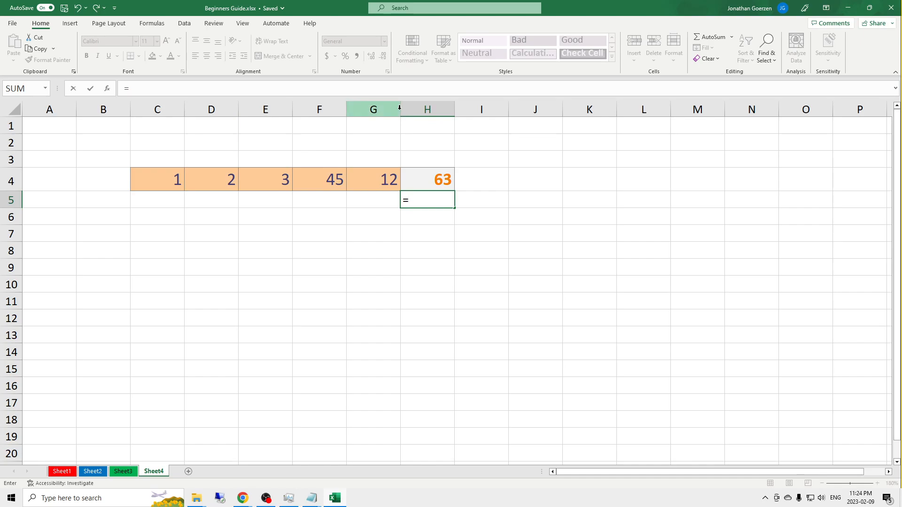
{"action": "key", "text": "Escape"}
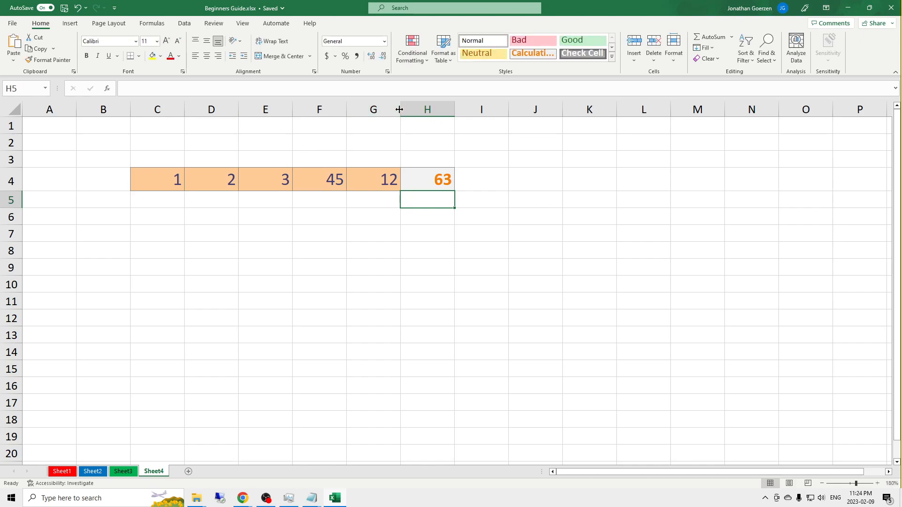
Browse the library of Math & Trig functions from ABS down to the SUM functions.
{"action": "left_click", "coordinate": [159, 26]}
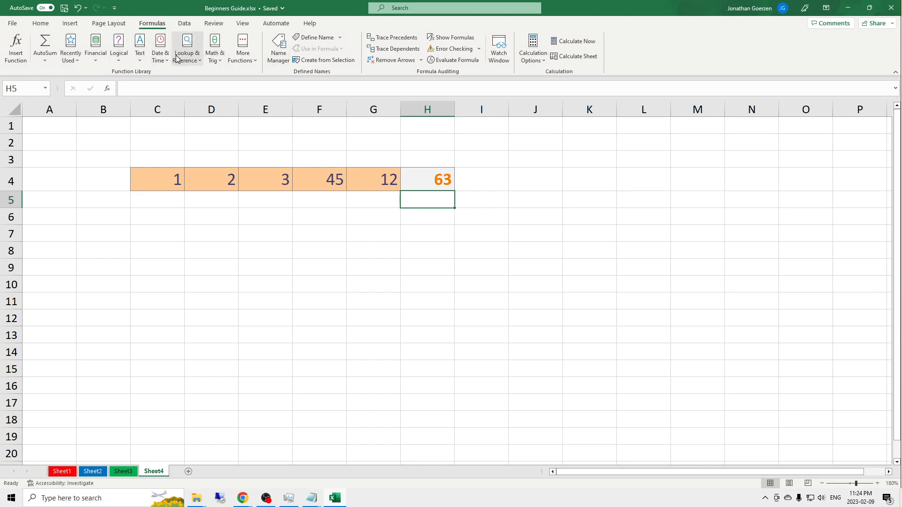
{"action": "left_click", "coordinate": [218, 61]}
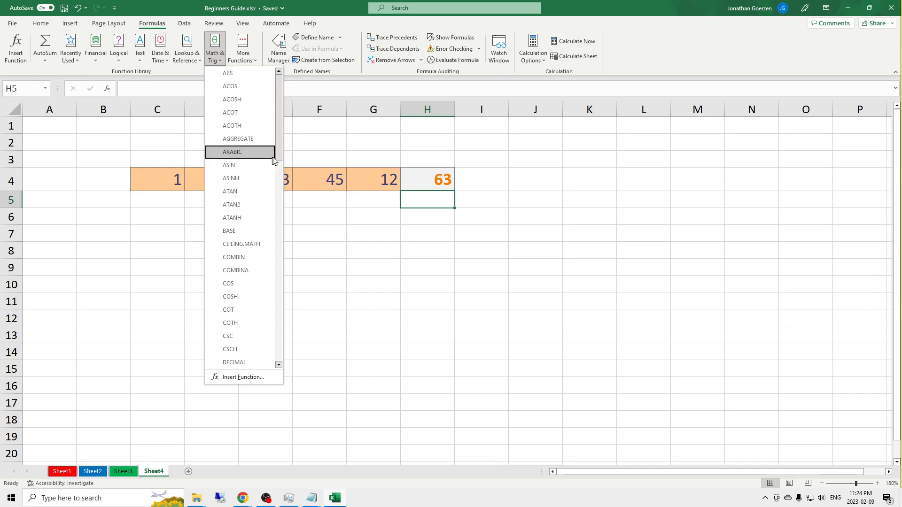
{"action": "left_click_drag", "start_coordinate": [280, 147], "coordinate": [278, 210]}
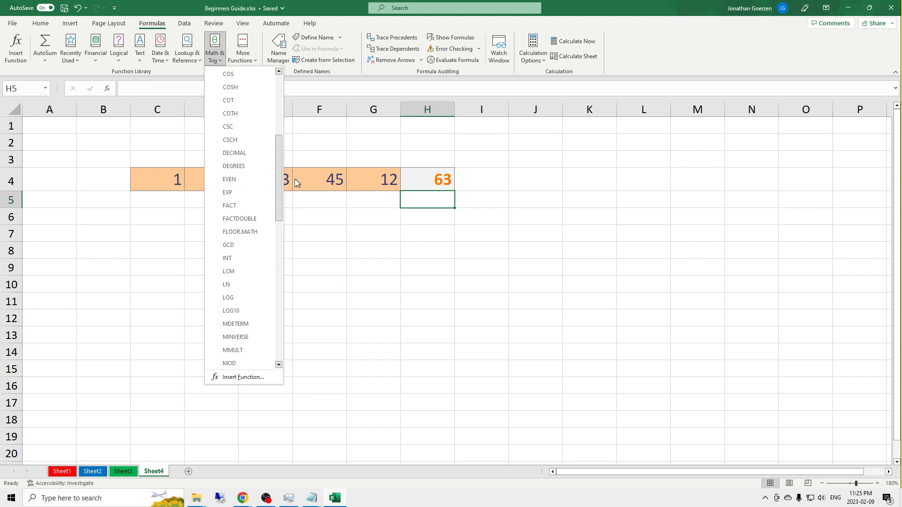
{"action": "left_click_drag", "start_coordinate": [280, 182], "coordinate": [282, 264]}
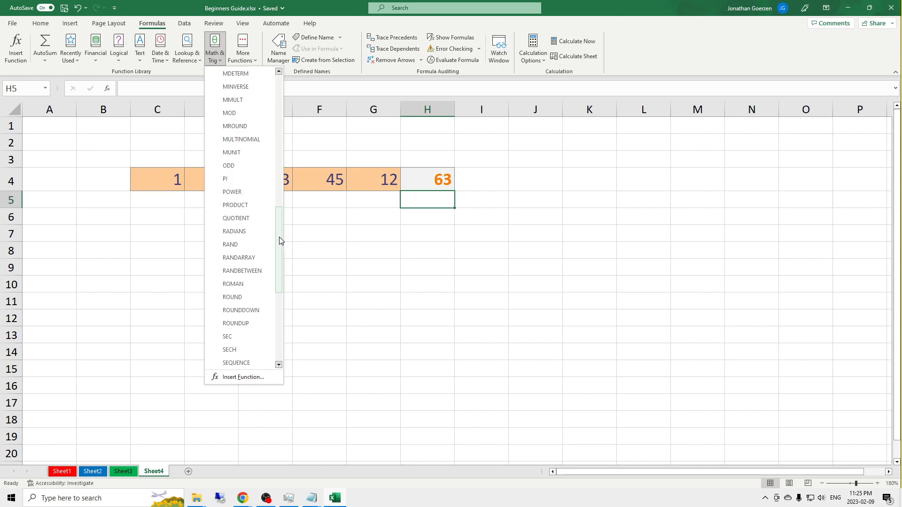
{"action": "scroll", "coordinate": [279, 237], "scroll_direction": "down", "scroll_amount": 3}
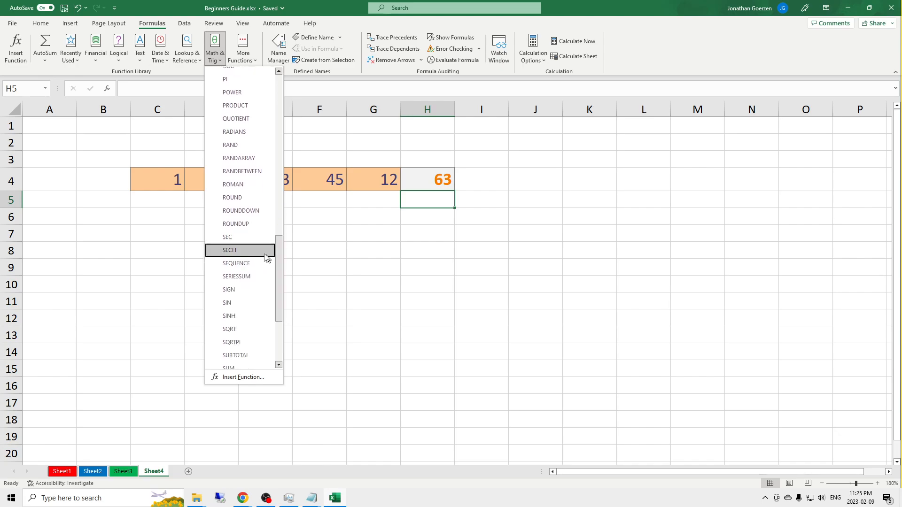
{"action": "left_click_drag", "start_coordinate": [278, 308], "coordinate": [278, 322]}
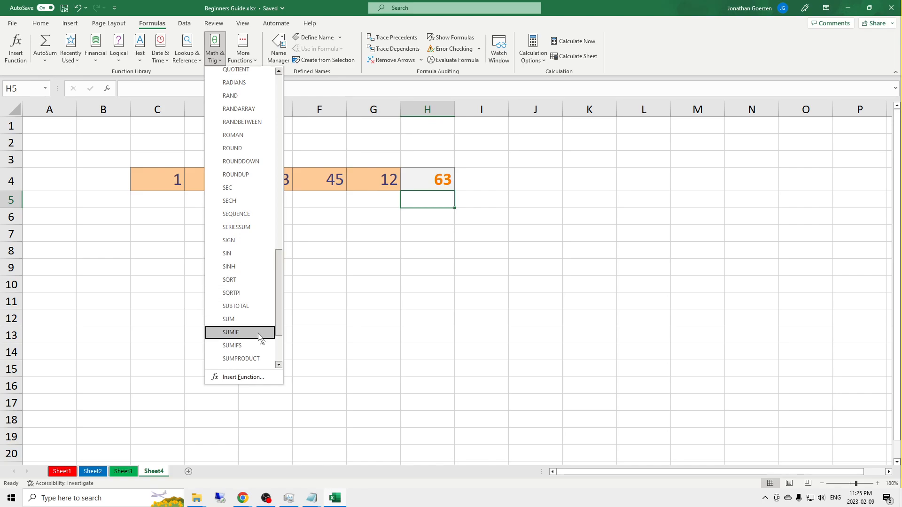
{"action": "left_click", "coordinate": [370, 210]}
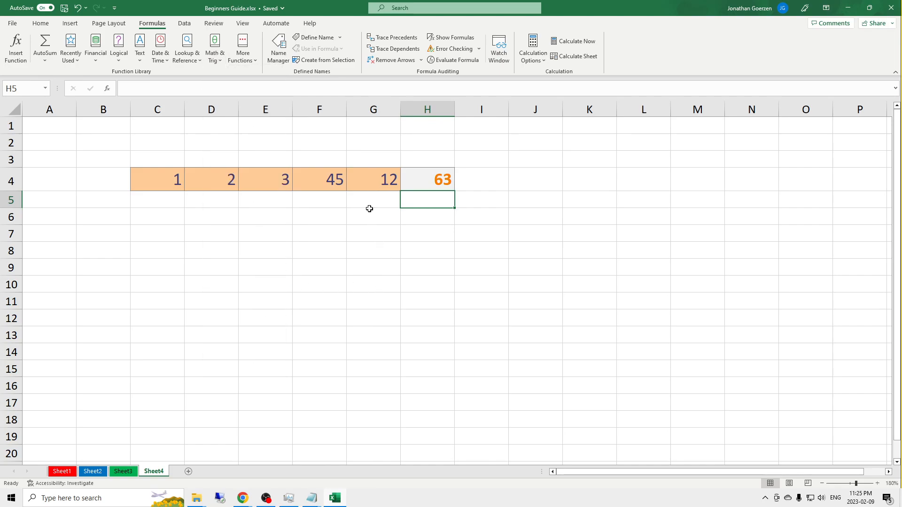
Inspect the arguments of the SUM formula in cell H4.
{"action": "left_click", "coordinate": [438, 177]}
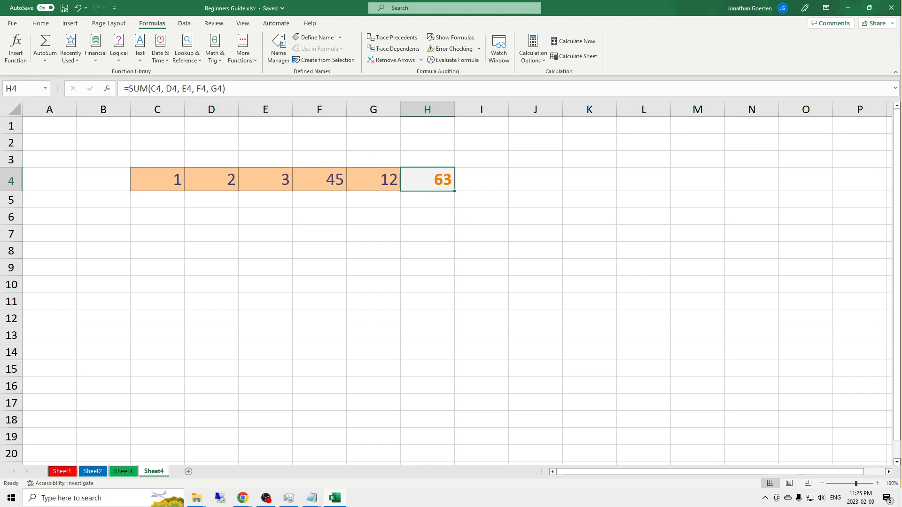
{"action": "left_click", "coordinate": [162, 89]}
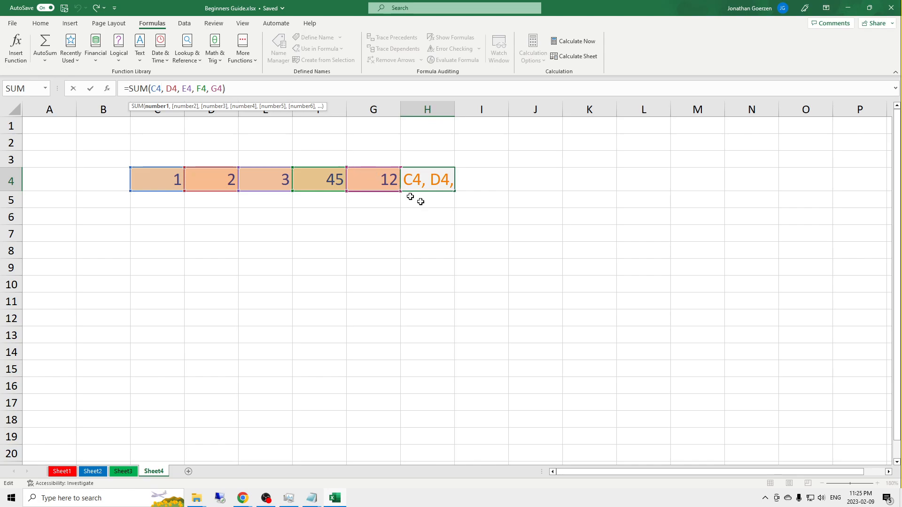
{"action": "key", "text": "ctrl+Return"}
Enter the formula =PI() in cell H6.
{"action": "left_click", "coordinate": [433, 217]}
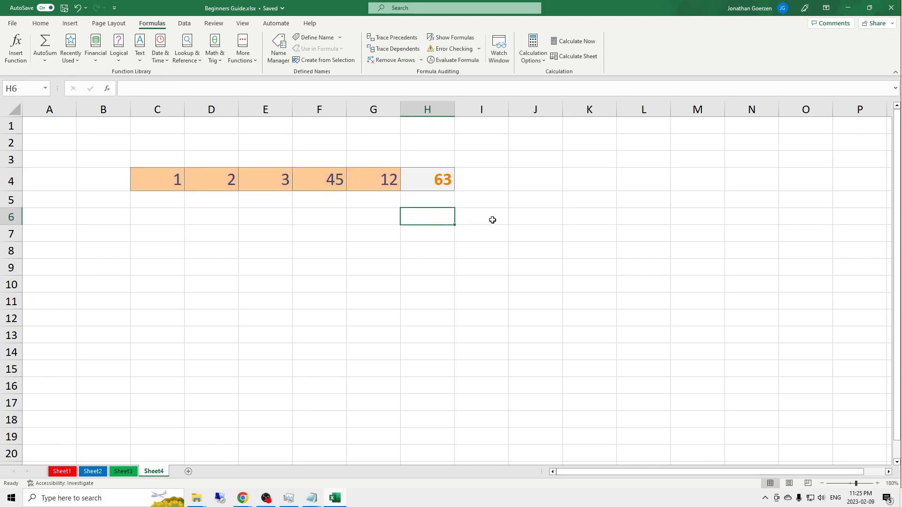
{"action": "type", "text": "="}
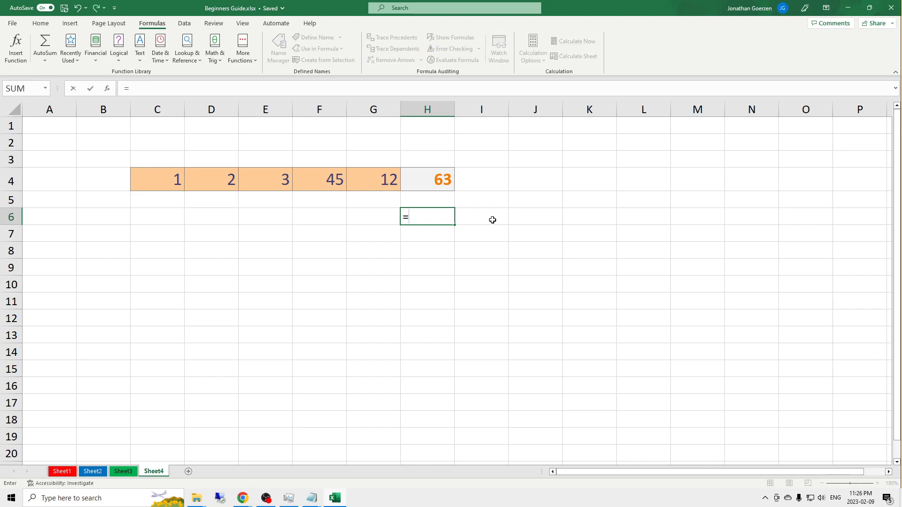
{"action": "type", "text": "PI"}
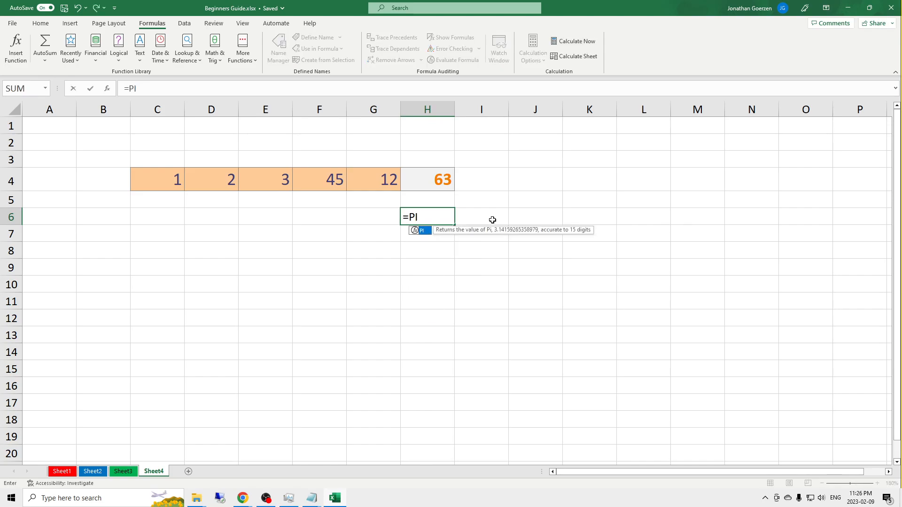
{"action": "type", "text": "()"}
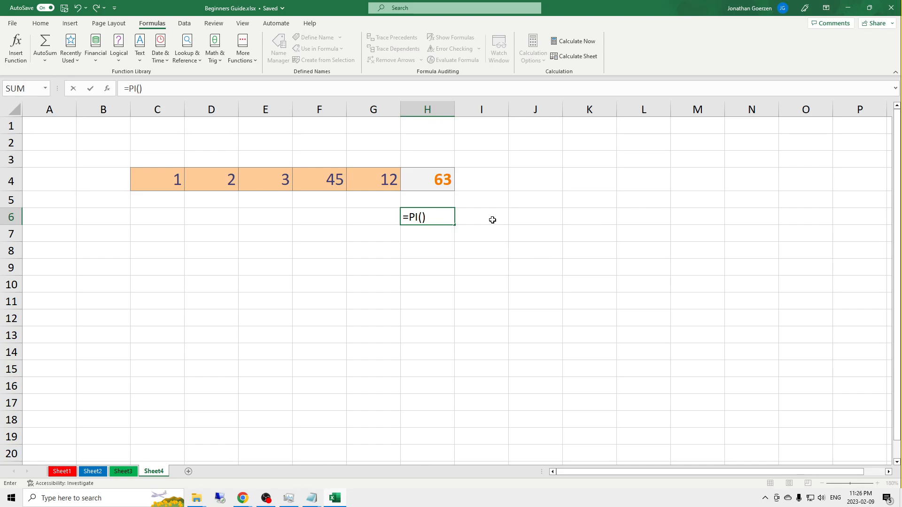
{"action": "key", "text": "Return"}
{"action": "key", "text": "Up"}
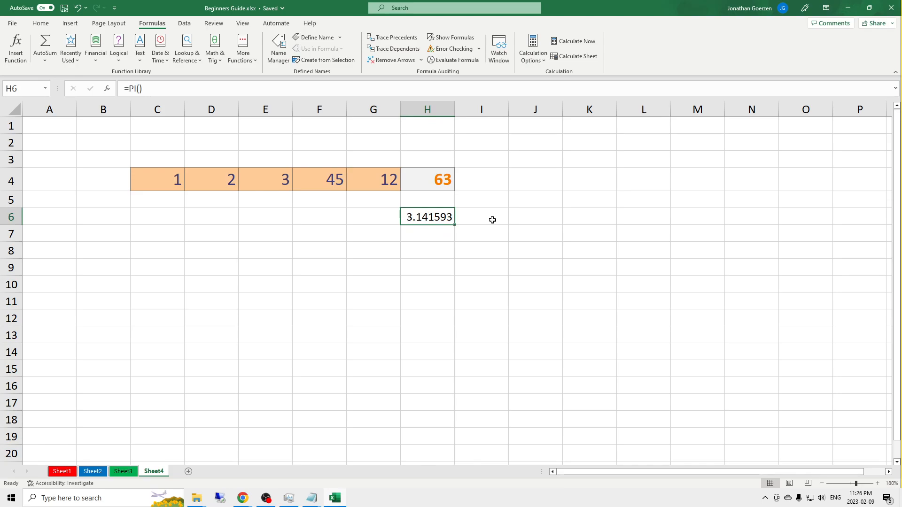
{"action": "key", "text": "Down"}
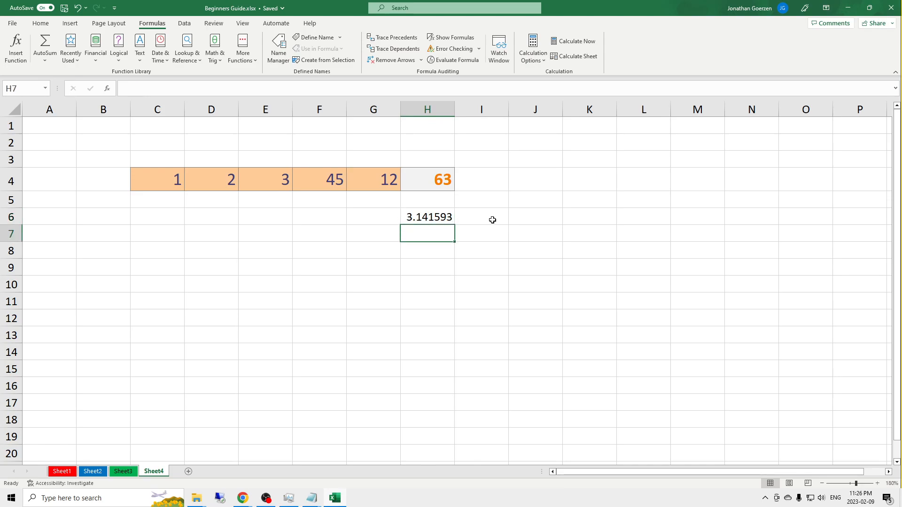
Copy the PI formula from H6 into G6 and prefix it with an apostrophe so it shows as text.
{"action": "key", "text": "Up"}
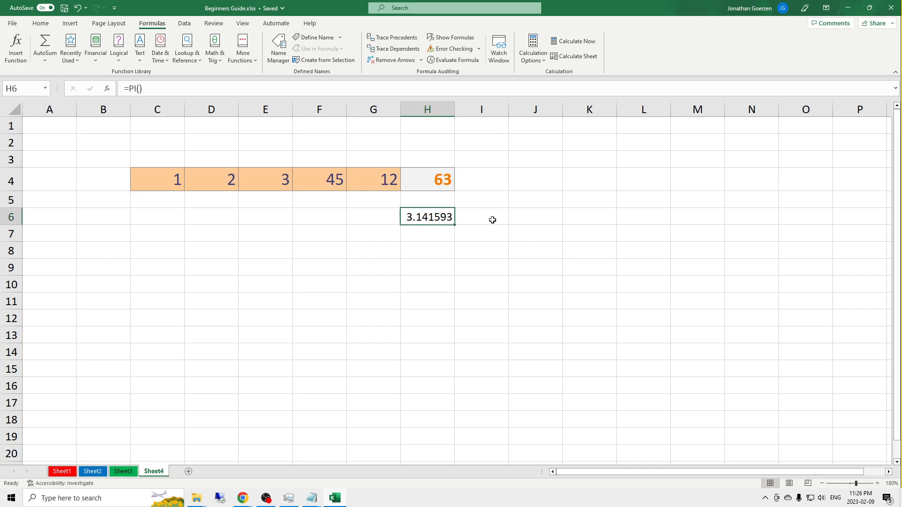
{"action": "key", "text": "ctrl+c"}
{"action": "key", "text": "Left"}
{"action": "key", "text": "ctrl+v"}
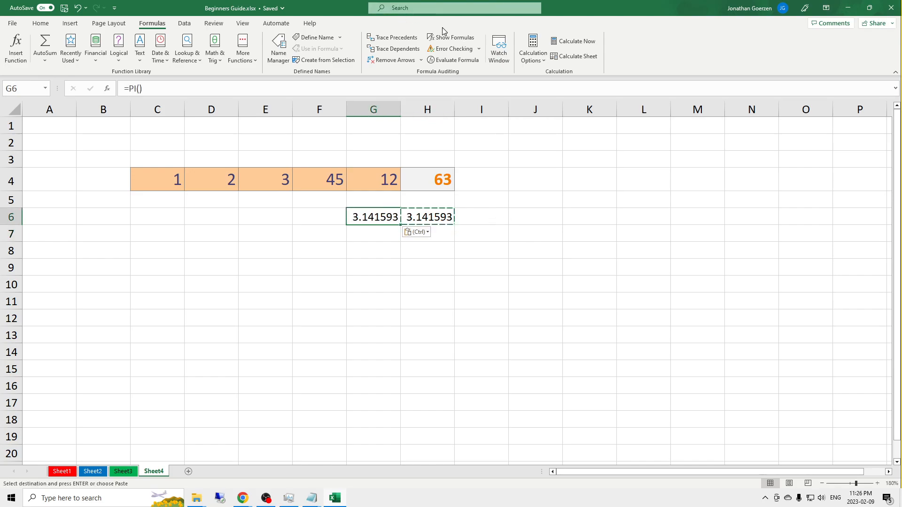
{"action": "left_click", "coordinate": [134, 89]}
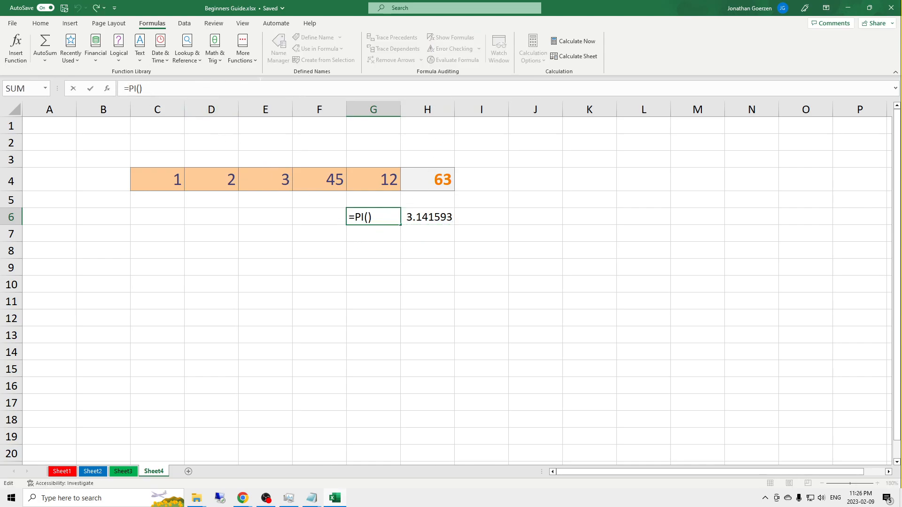
{"action": "type", "text": "'"}
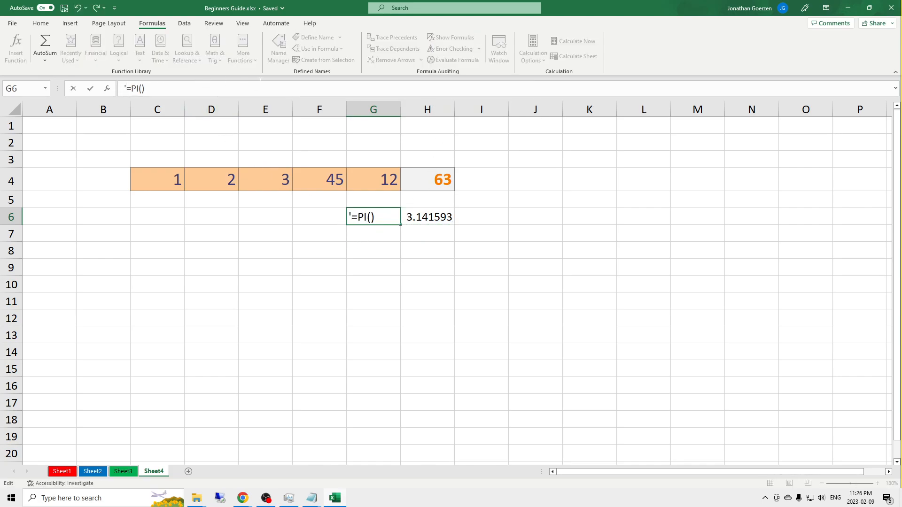
{"action": "key", "text": "Return"}
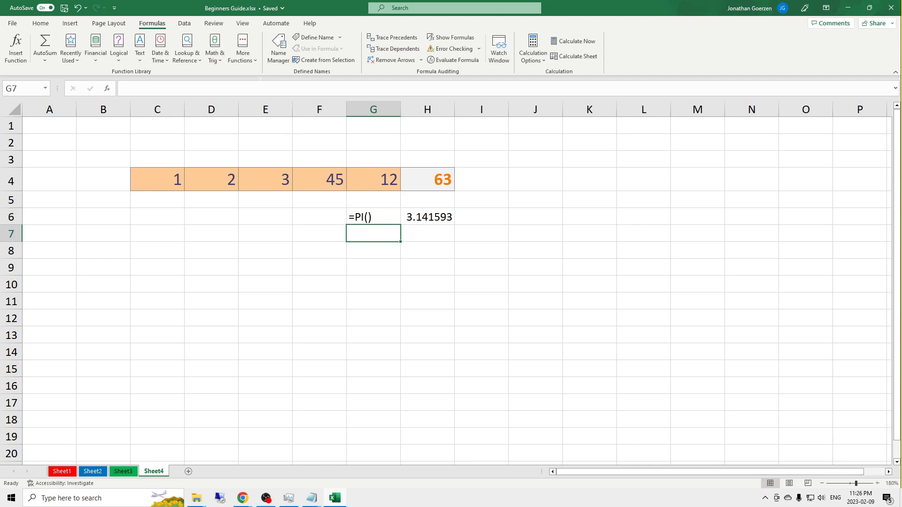
Enter the formula =SQRT(16) in cell H7.
{"action": "key", "text": "Up"}
{"action": "key", "text": "Right"}
{"action": "key", "text": "Left"}
{"action": "key", "text": "Down"}
{"action": "key", "text": "Right"}
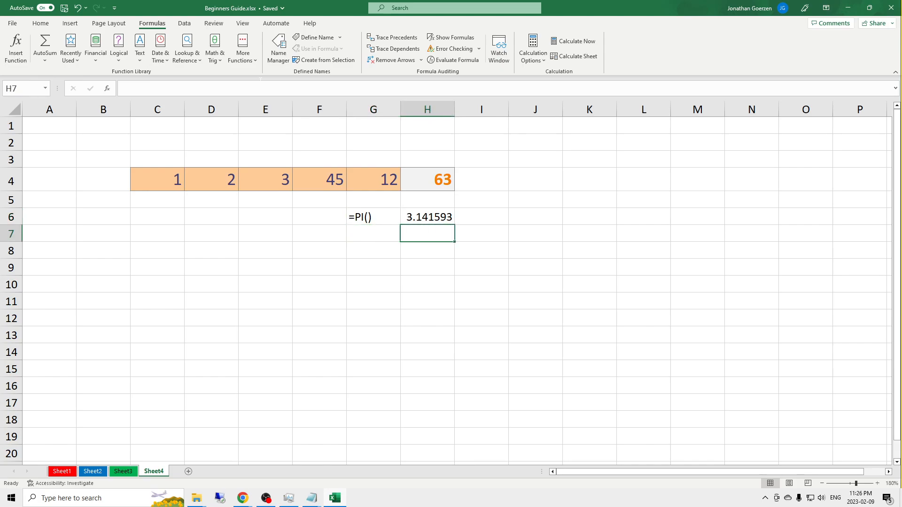
{"action": "type", "text": "=SQ"}
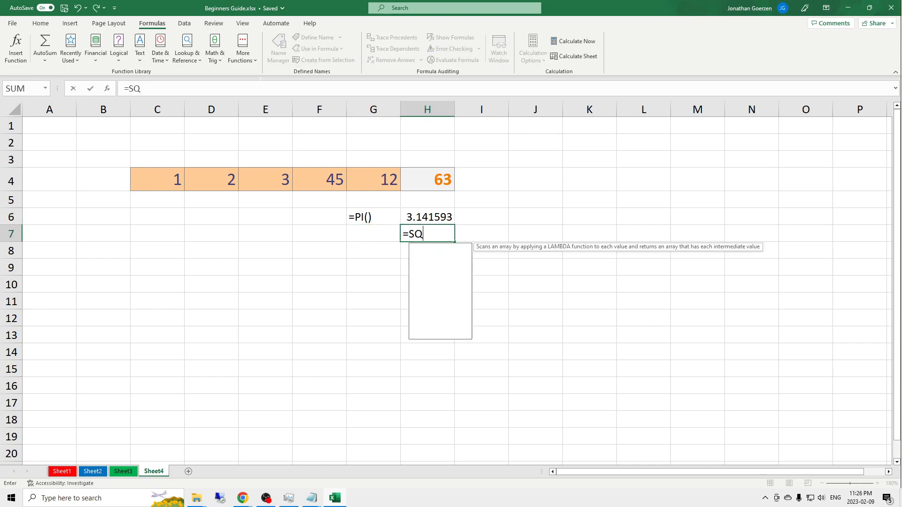
{"action": "type", "text": "RT("}
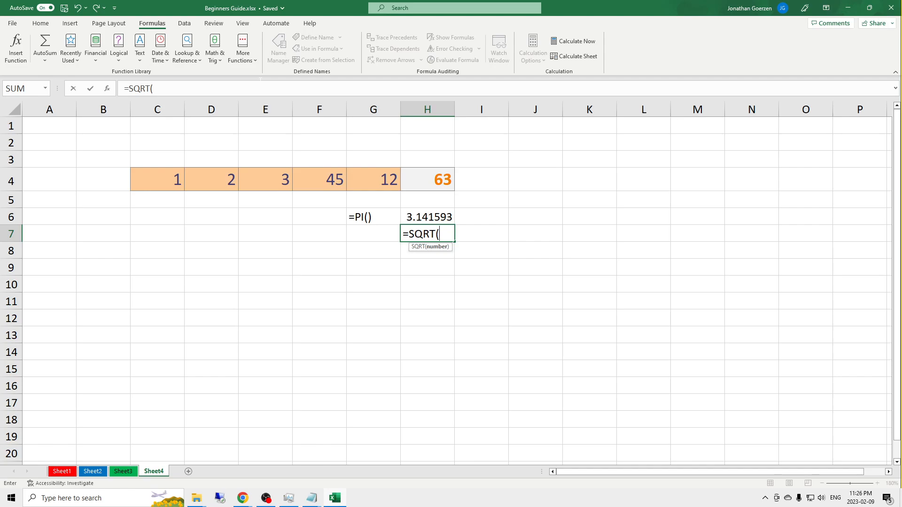
{"action": "type", "text": "16)"}
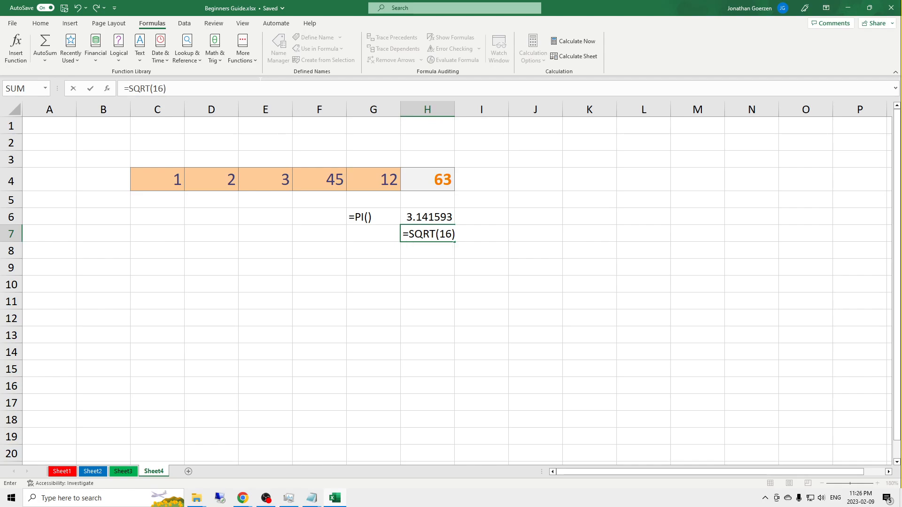
{"action": "key", "text": "Return"}
Copy the square root formula from H7 into G7 and prefix it with an apostrophe to show it as text.
{"action": "key", "text": "Up"}
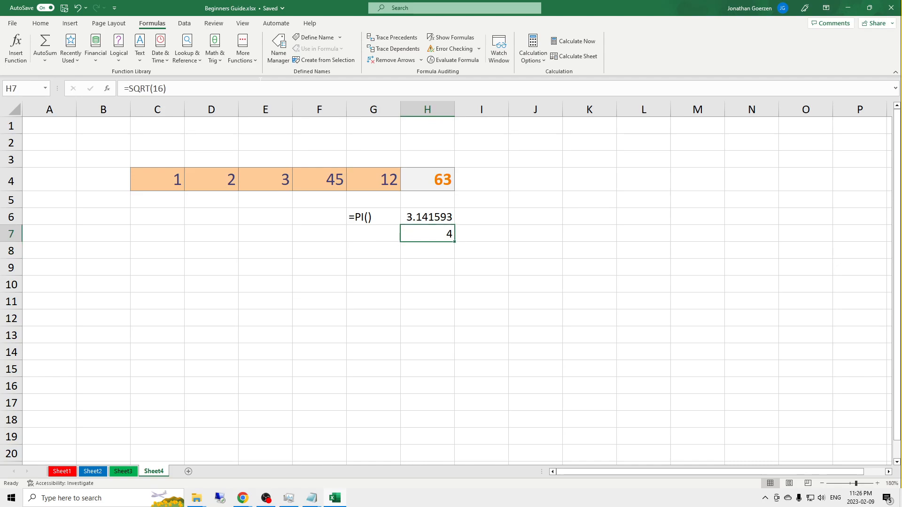
{"action": "key", "text": "ctrl+c"}
{"action": "key", "text": "Left"}
{"action": "key", "text": "ctrl+v"}
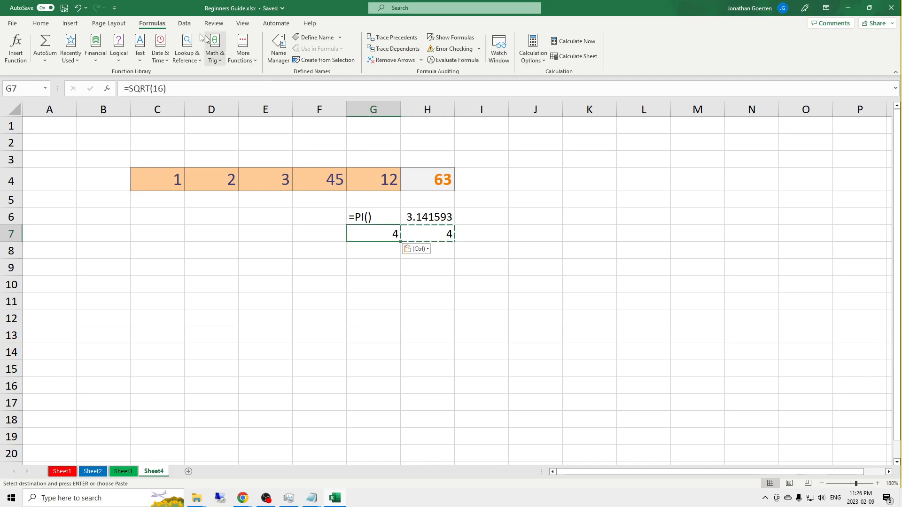
{"action": "key", "text": "F2"}
{"action": "key", "text": "Home"}
{"action": "type", "text": "'"}
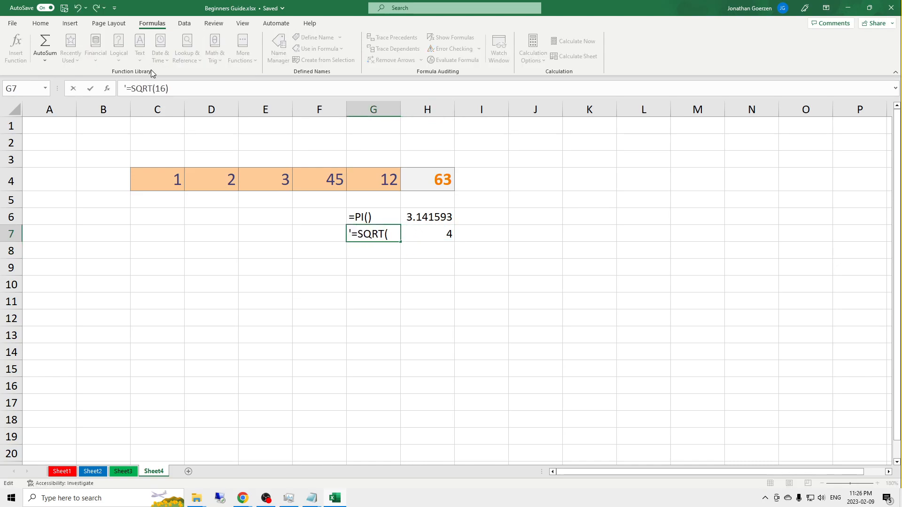
{"action": "key", "text": "Return"}
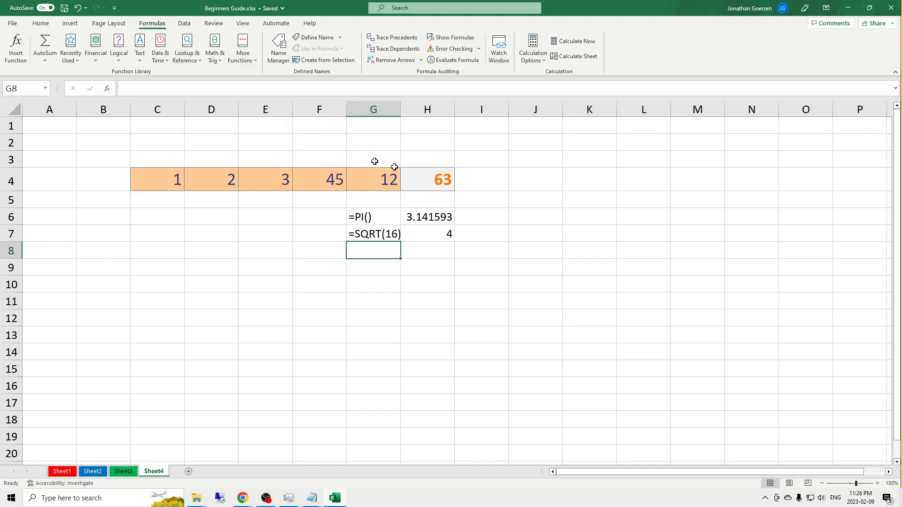
Replace the individual cell references in the SUM formula of cell H4 with the range C4:G4.
{"action": "left_click", "coordinate": [433, 180]}
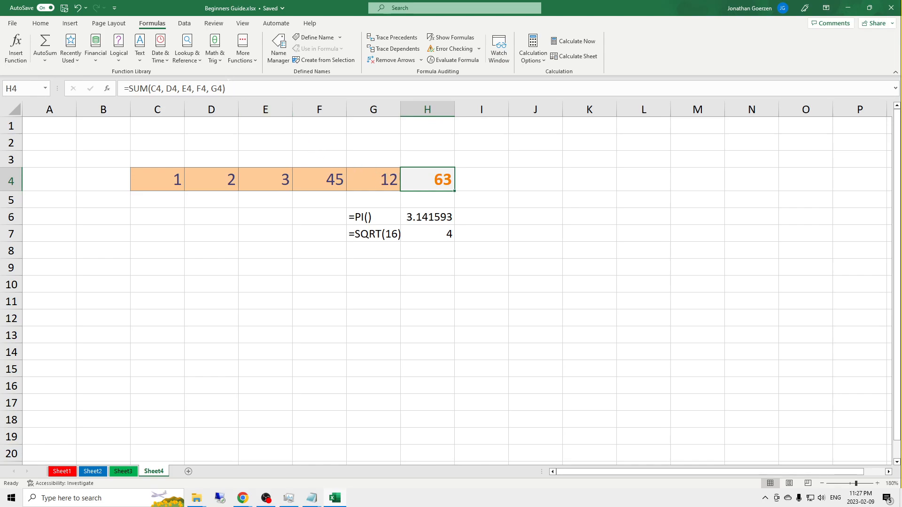
{"action": "left_click", "coordinate": [224, 89]}
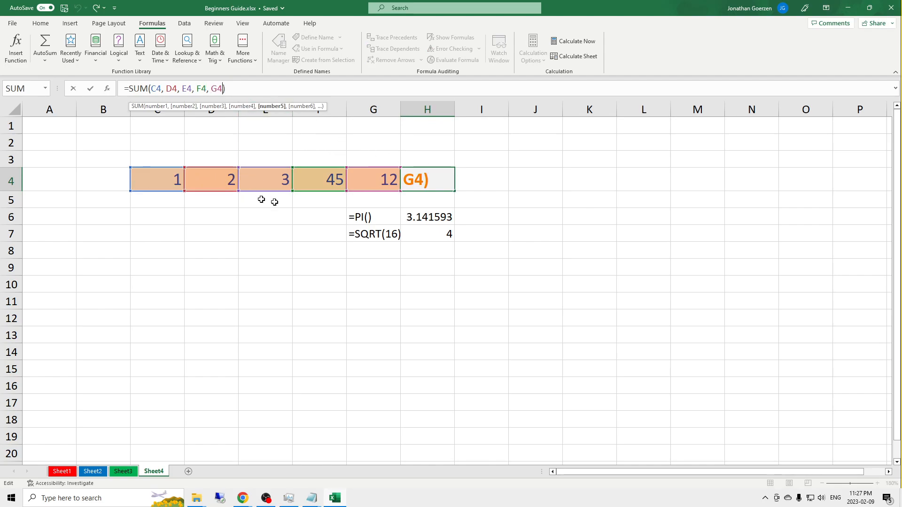
{"action": "left_click_drag", "start_coordinate": [224, 88], "coordinate": [151, 88]}
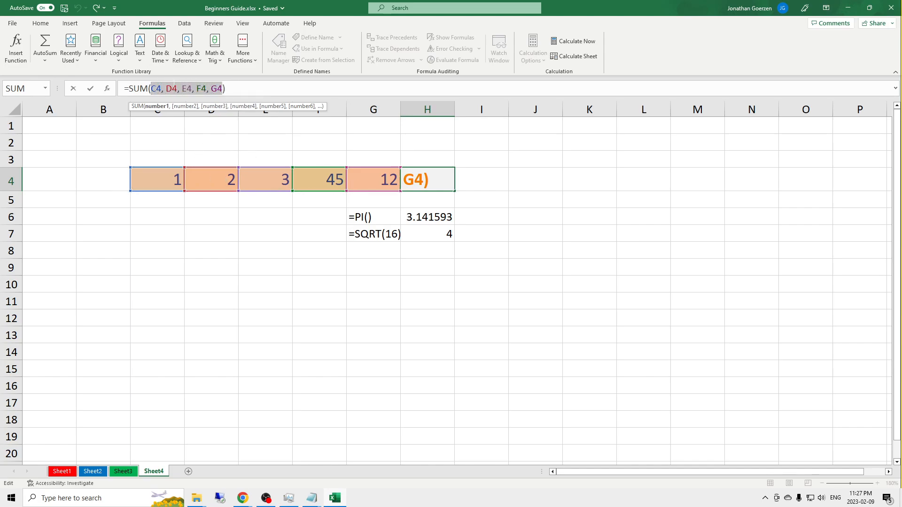
{"action": "key", "text": "BackSpace"}
{"action": "left_click_drag", "start_coordinate": [161, 179], "coordinate": [389, 178]}
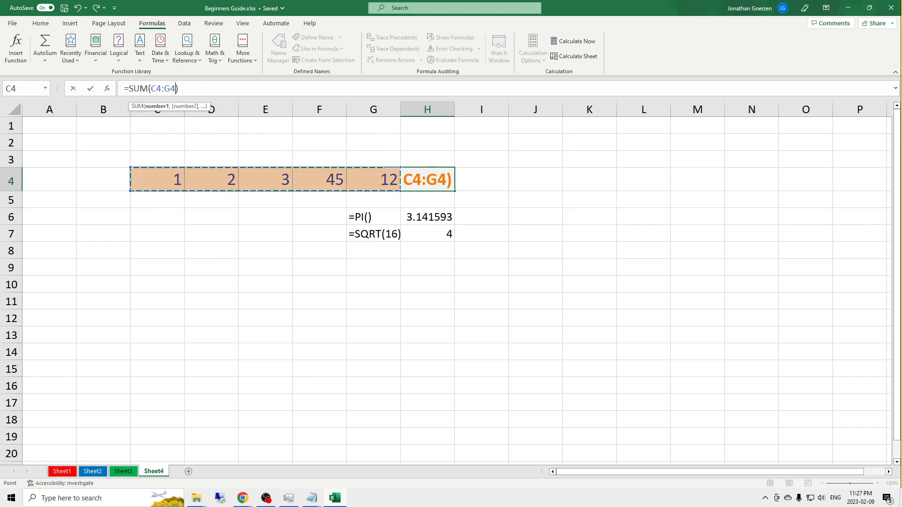
{"action": "key", "text": "Return"}
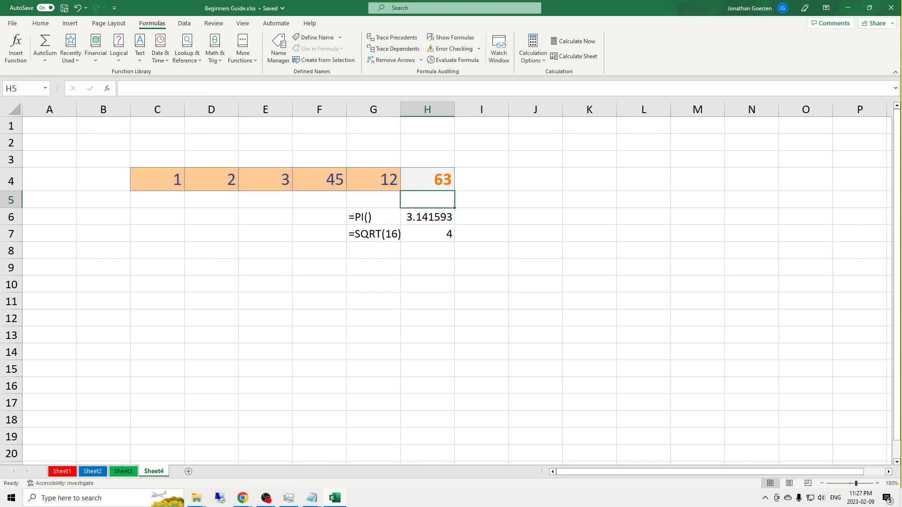
{"action": "key", "text": "Up"}
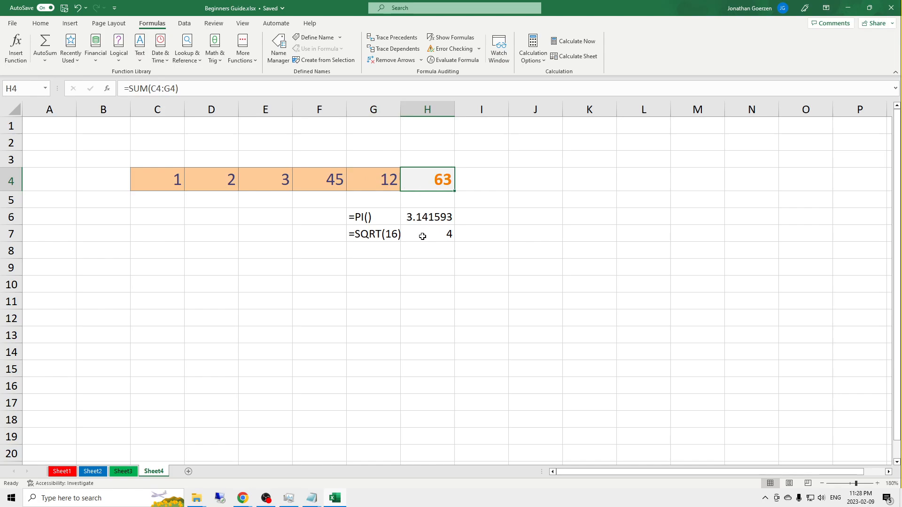
Enter a sample person's full name in lowercase in cell H9.
{"action": "left_click", "coordinate": [428, 237]}
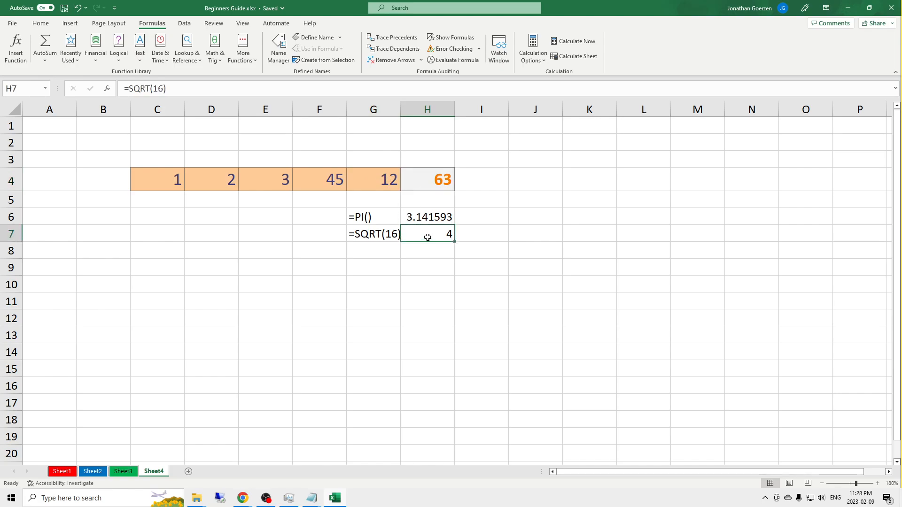
{"action": "left_click", "coordinate": [387, 269]}
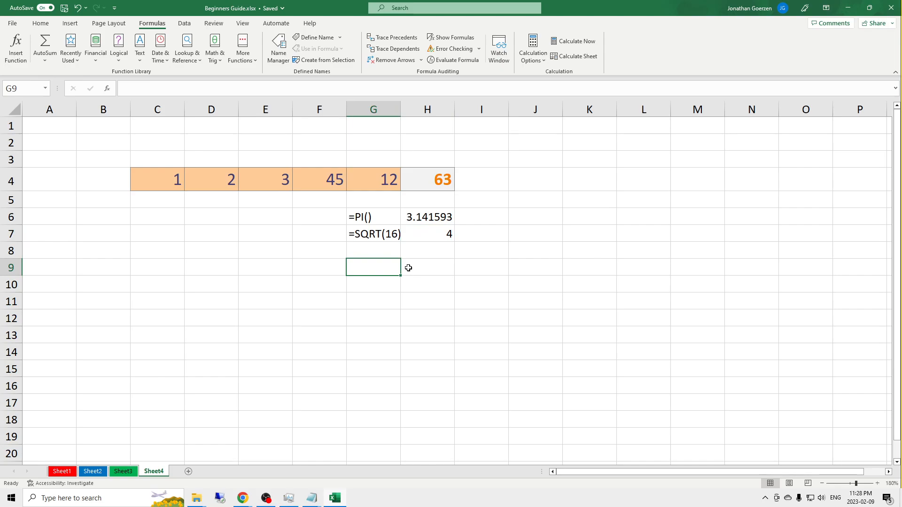
{"action": "left_click", "coordinate": [408, 268]}
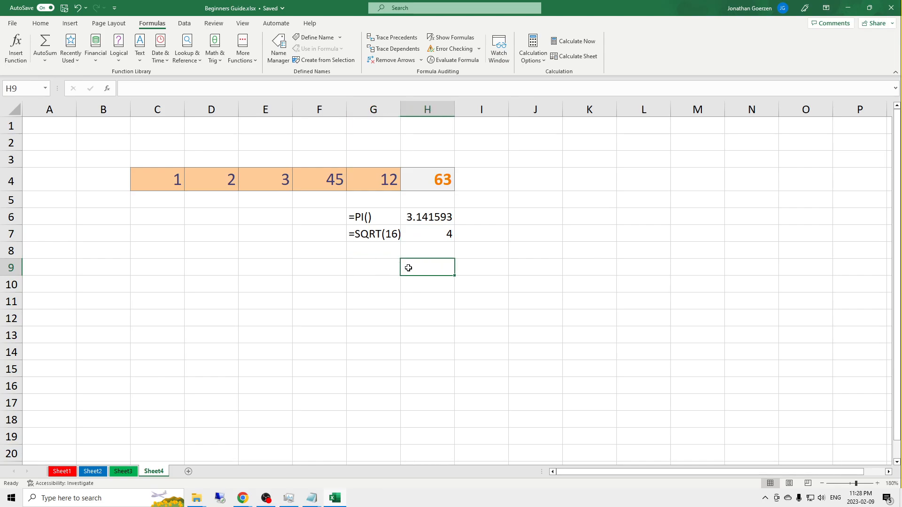
{"action": "type", "text": "jon"}
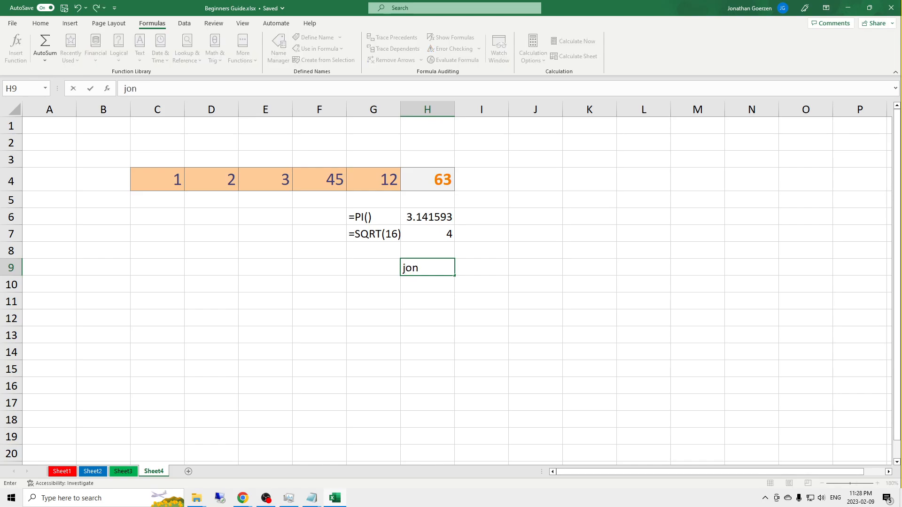
{"action": "type", "text": " smith"}
{"action": "key", "text": "Return"}
Enter the formula =TRIM(H9) in cell I9, beside the sample name.
{"action": "left_click", "coordinate": [408, 267]}
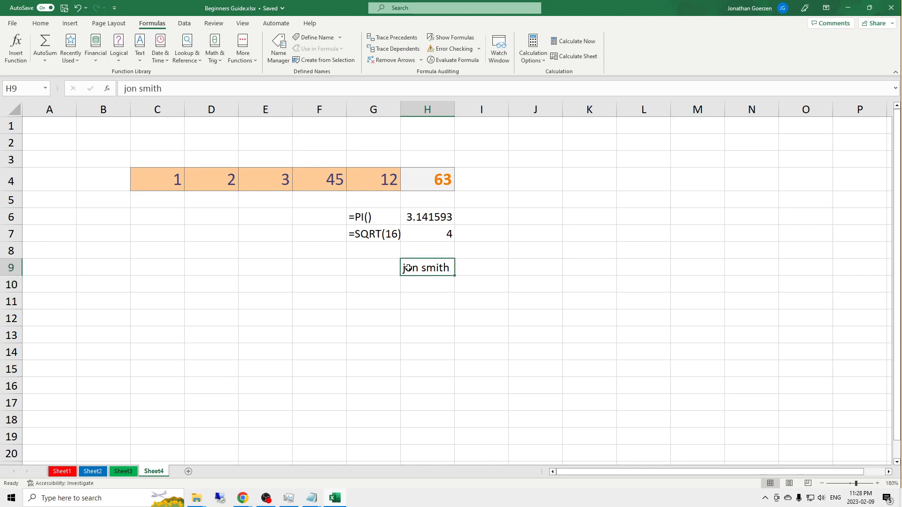
{"action": "key", "text": "Right"}
{"action": "type", "text": "="}
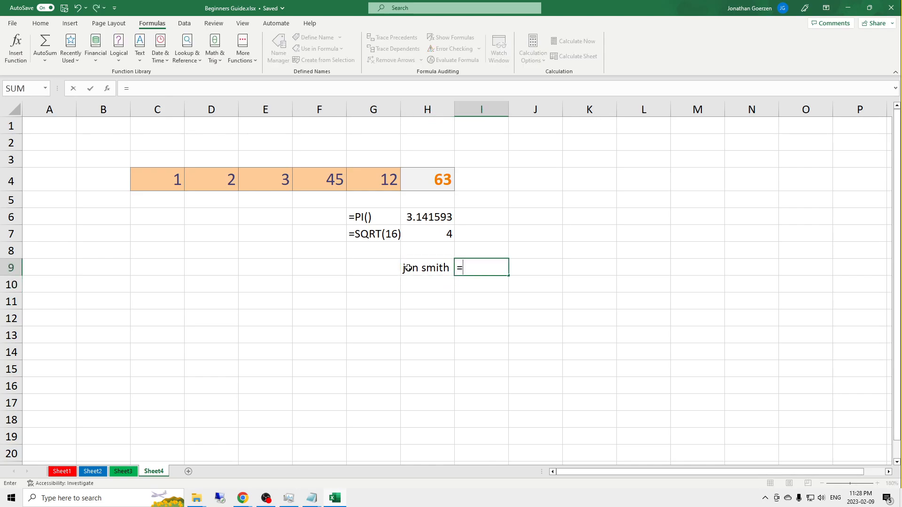
{"action": "type", "text": "TRIM("}
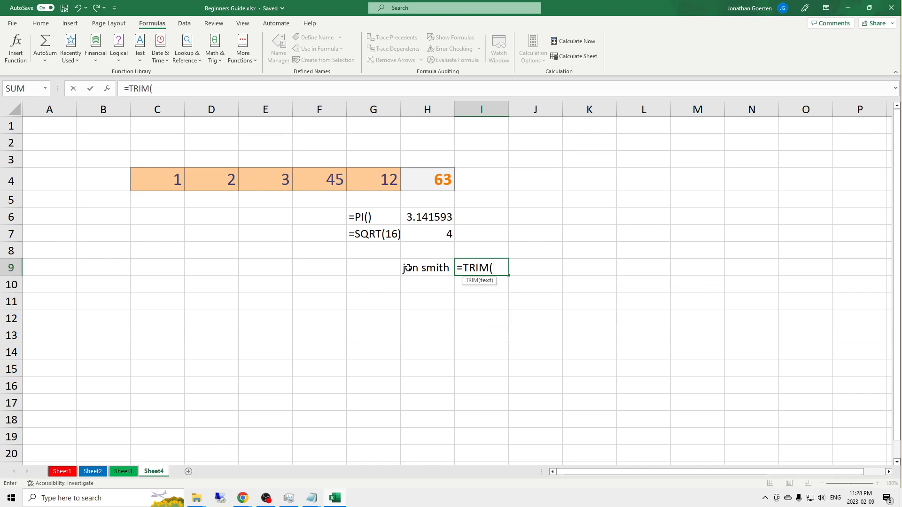
{"action": "left_click", "coordinate": [408, 267]}
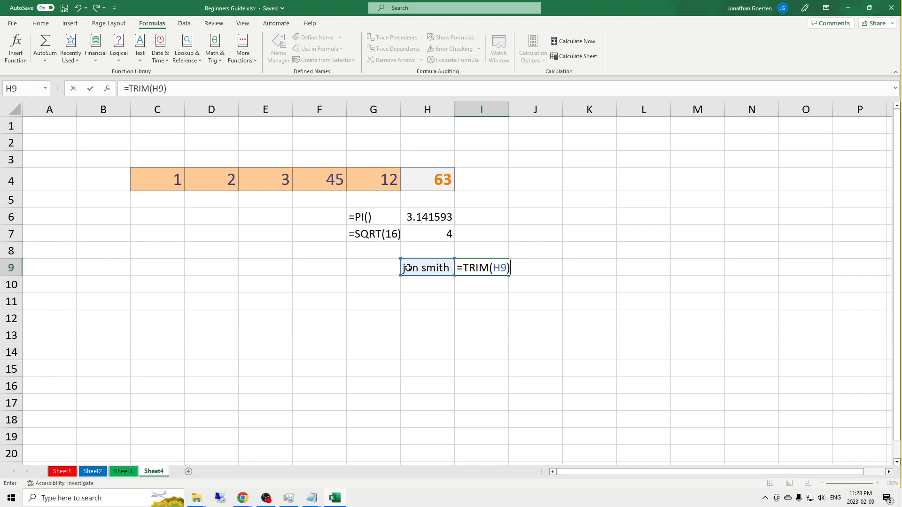
{"action": "key", "text": "Return"}
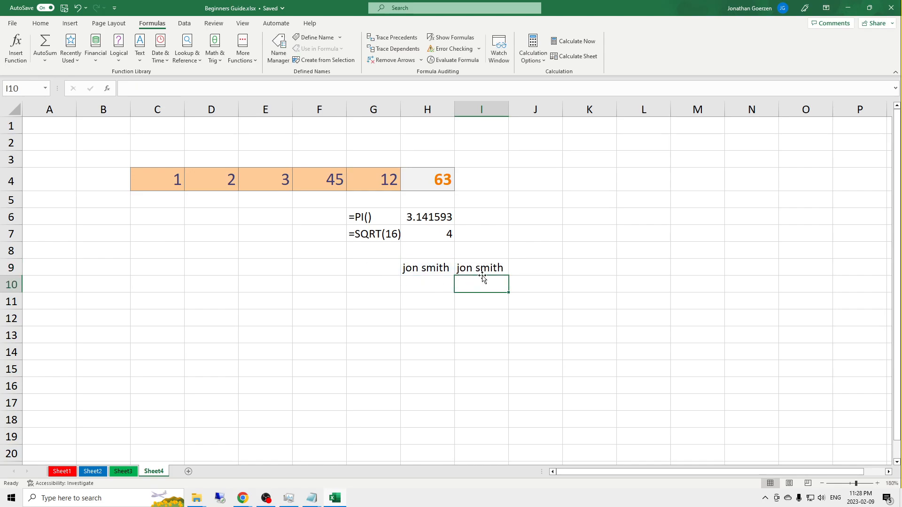
{"action": "left_click", "coordinate": [436, 270]}
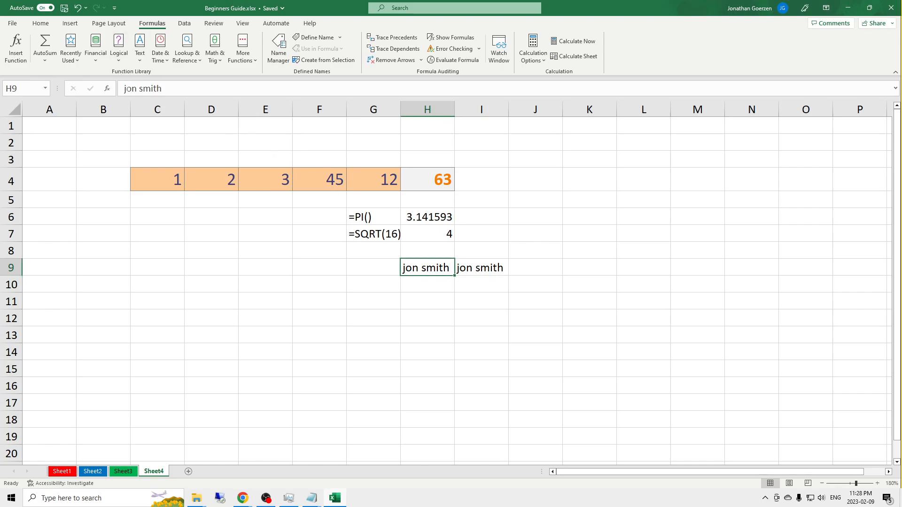
Add leading spaces before the name in cell H9 and check the TRIM formula in I9.
{"action": "left_click", "coordinate": [125, 88]}
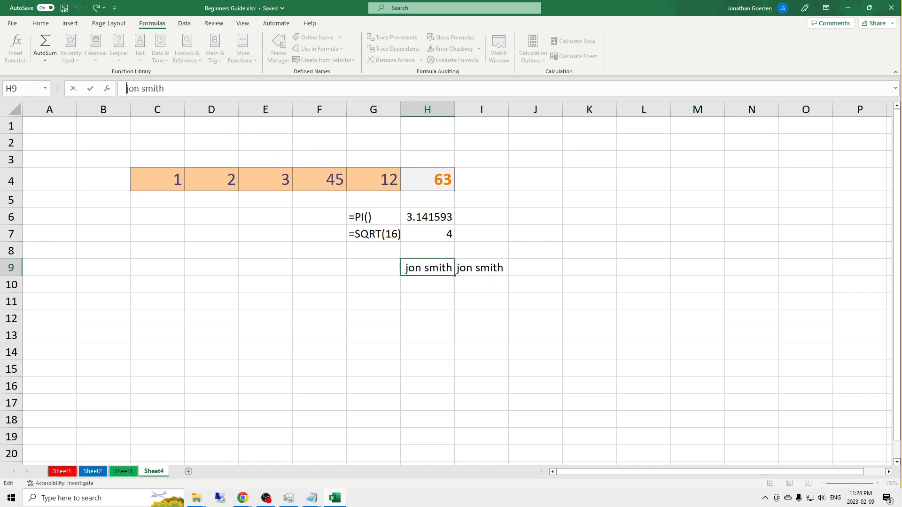
{"action": "key", "text": "Return"}
{"action": "key", "text": "Up"}
{"action": "key", "text": "Right"}
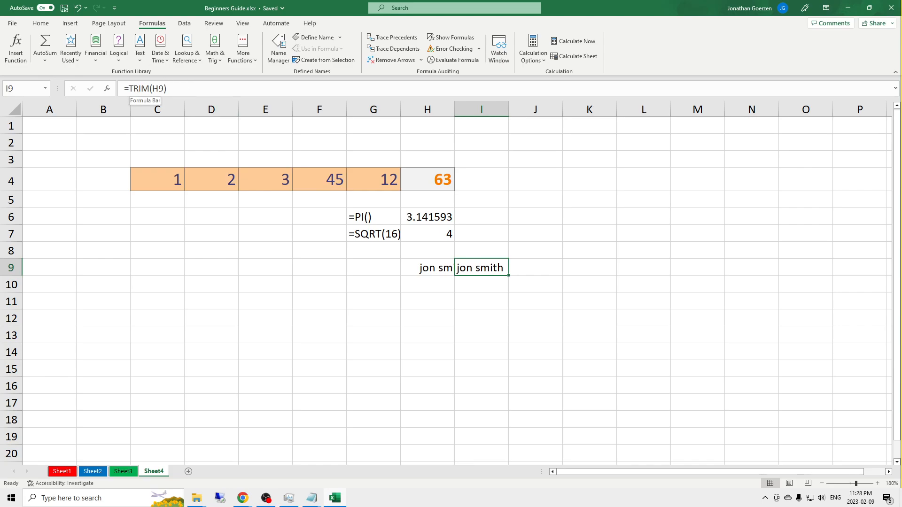
{"action": "left_click", "coordinate": [151, 88]}
{"action": "key", "text": "BackSpace"}
{"action": "key", "text": "BackSpace"}
{"action": "key", "text": "BackSpace"}
{"action": "key", "text": "BackSpace"}
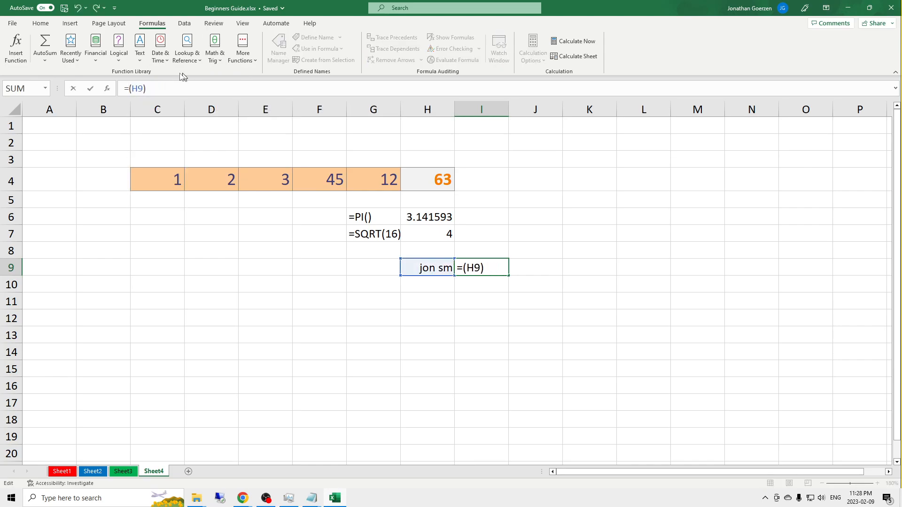
{"action": "left_click", "coordinate": [135, 61]}
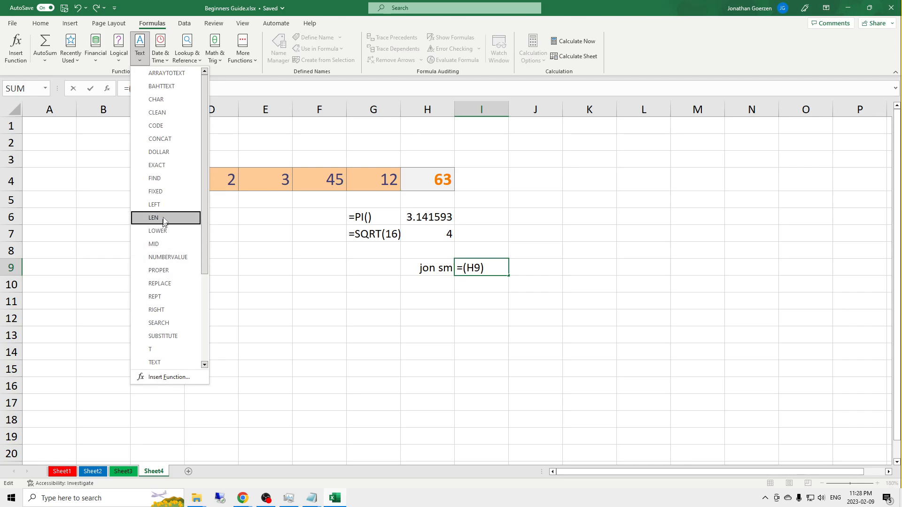
{"action": "scroll", "coordinate": [189, 315], "scroll_direction": "down", "scroll_amount": 2}
{"action": "scroll", "coordinate": [189, 316], "scroll_direction": "down", "scroll_amount": 2}
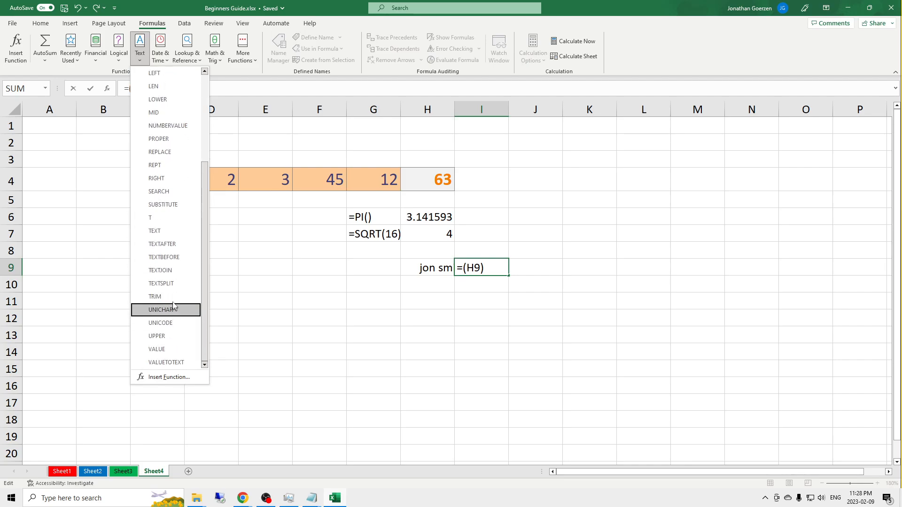
{"action": "left_click", "coordinate": [170, 336]}
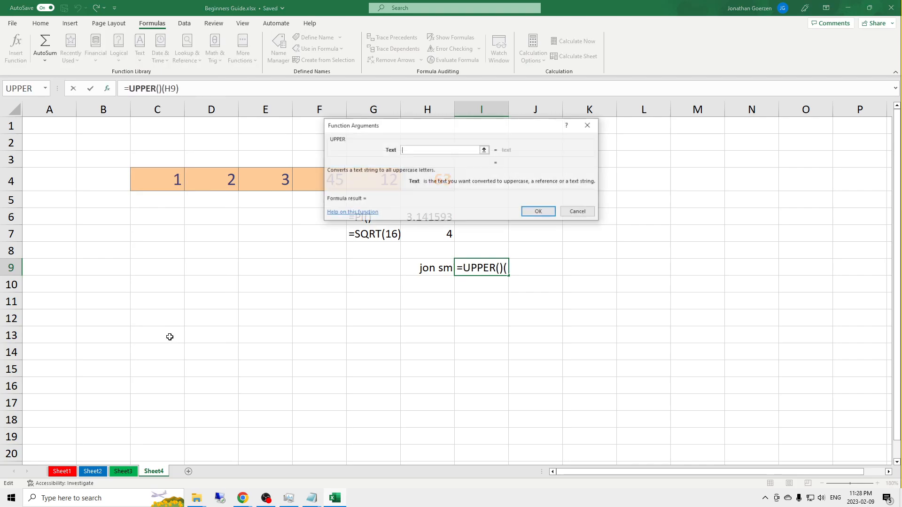
{"action": "left_click", "coordinate": [578, 211]}
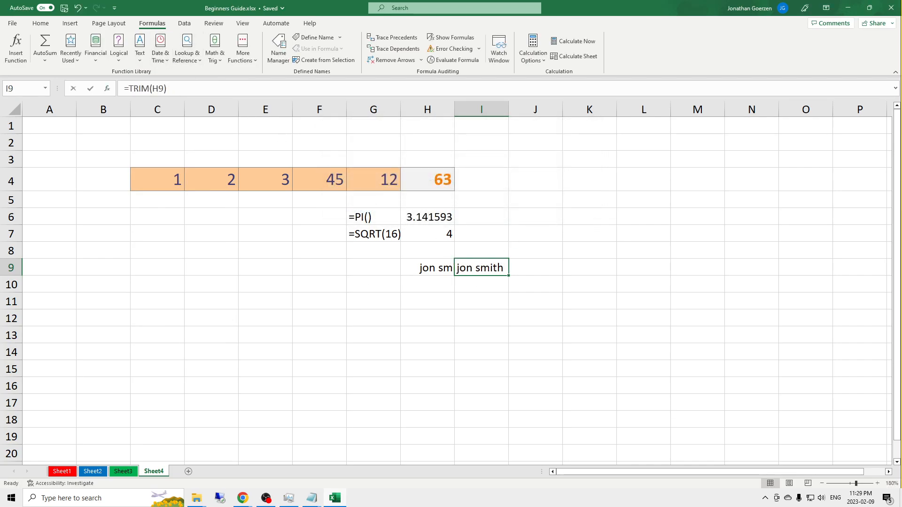
Replace the TRIM formula in cell I9 with =UPPER(H9).
{"action": "left_click_drag", "start_coordinate": [177, 89], "coordinate": [96, 93]}
{"action": "type", "text": "=UPPER"}
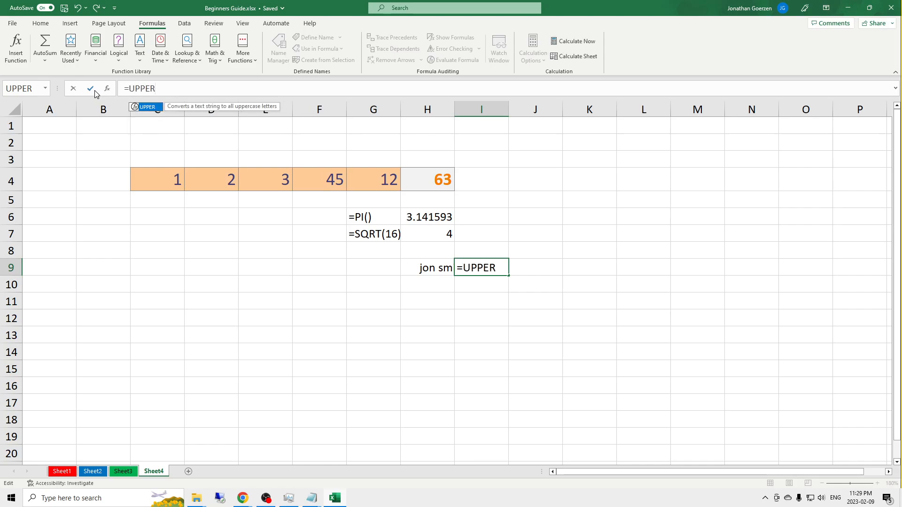
{"action": "type", "text": "("}
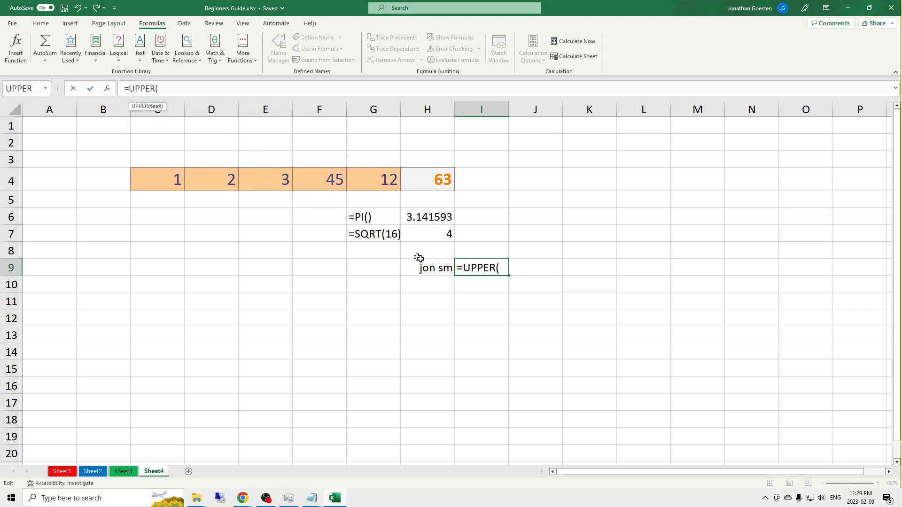
{"action": "left_click", "coordinate": [433, 268]}
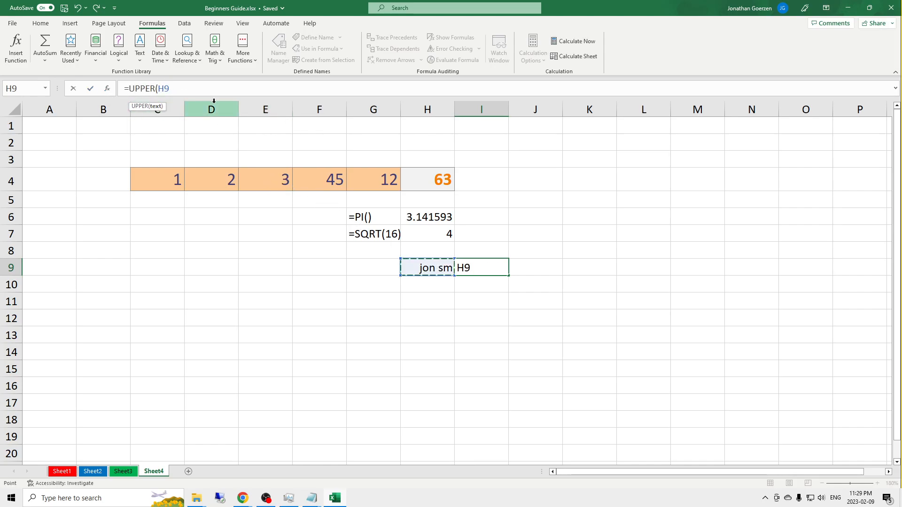
{"action": "type", "text": ")"}
{"action": "key", "text": "Return"}
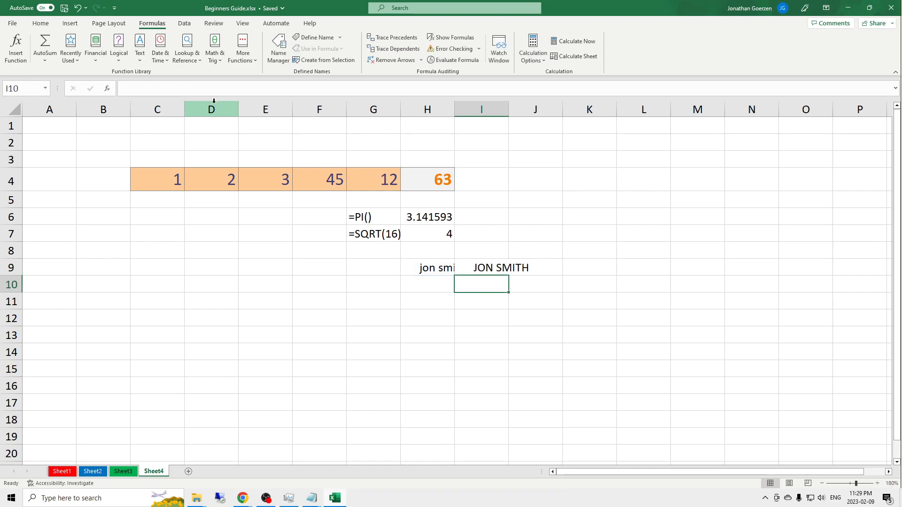
Clear the UPPER formula from cell I9 and the sample name from cell H9.
{"action": "left_click", "coordinate": [479, 266]}
{"action": "key", "text": "Delete"}
{"action": "key", "text": "Left"}
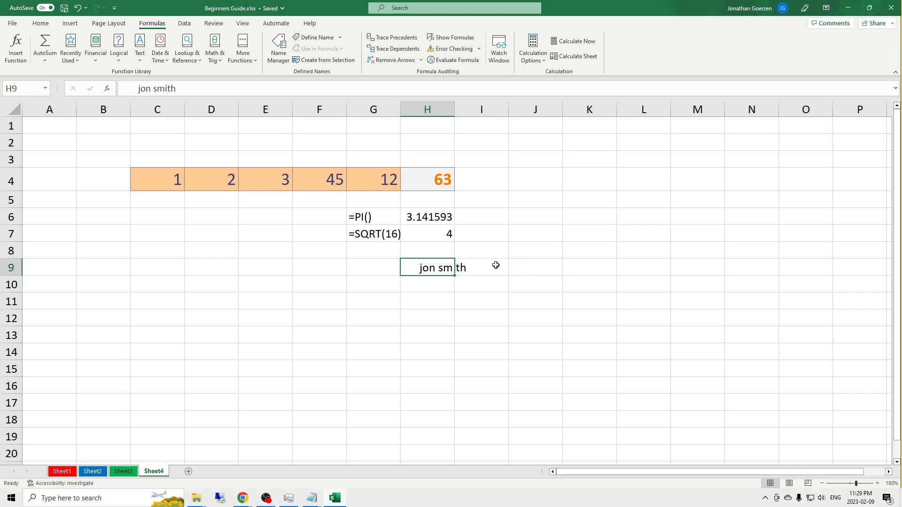
{"action": "key", "text": "Delete"}
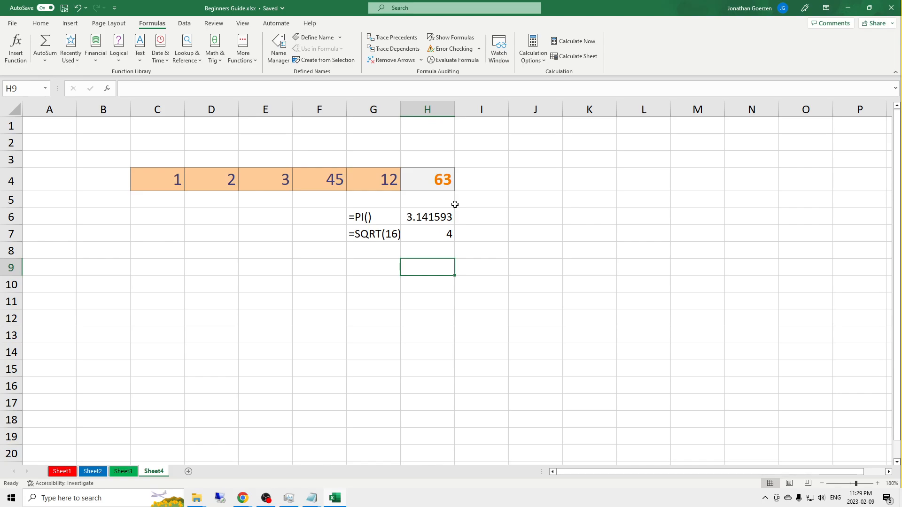
Enter the text label UPPER with a leading apostrophe in cell G9 and delete it again.
{"action": "left_click", "coordinate": [379, 262]}
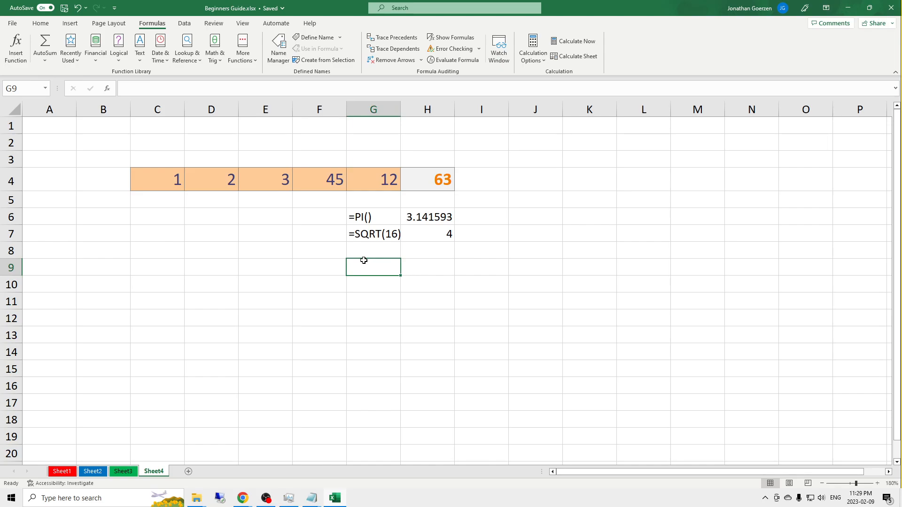
{"action": "type", "text": "'UUPER"}
{"action": "key", "text": "BackSpace"}
{"action": "key", "text": "BackSpace"}
{"action": "key", "text": "BackSpace"}
{"action": "key", "text": "BackSpace"}
{"action": "type", "text": "PPER"}
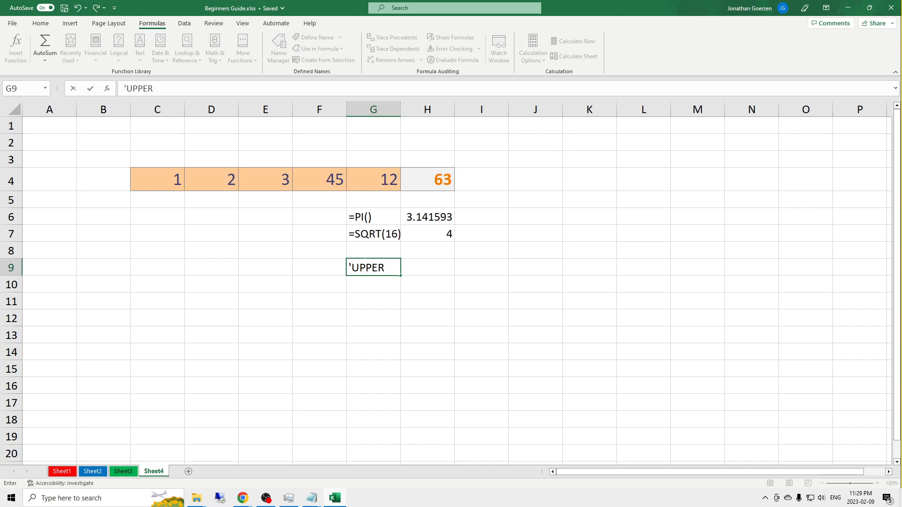
{"action": "key", "text": "Return"}
{"action": "left_click", "coordinate": [364, 261]}
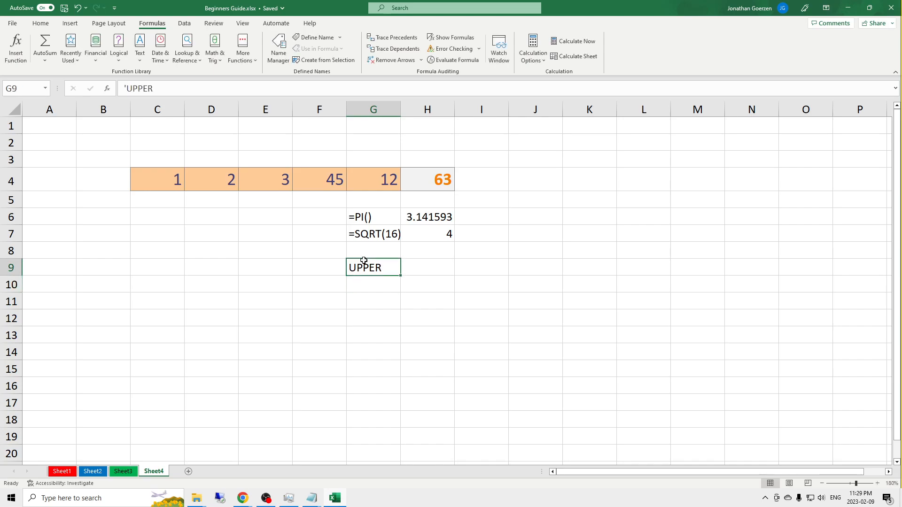
{"action": "key", "text": "Delete"}
Enter the formula =SUM(23, 45, 67) in cell K3.
{"action": "left_click", "coordinate": [438, 178]}
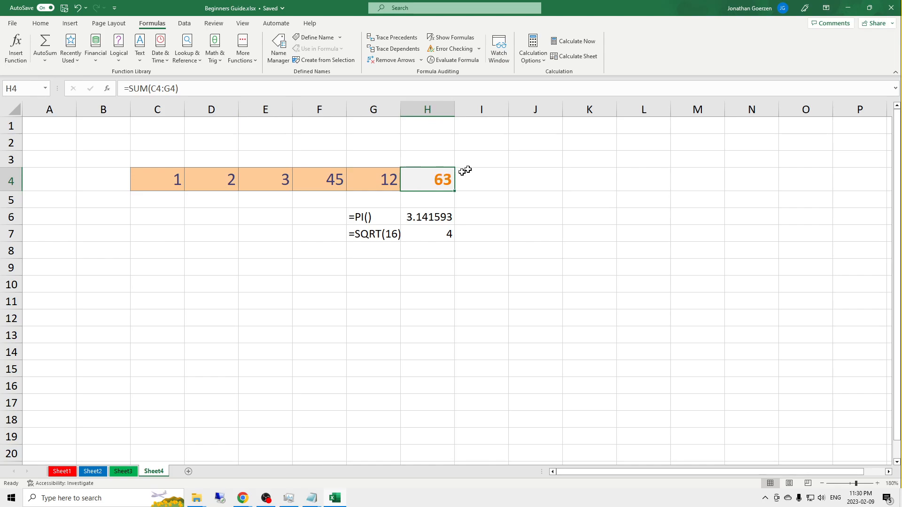
{"action": "left_click", "coordinate": [540, 184]}
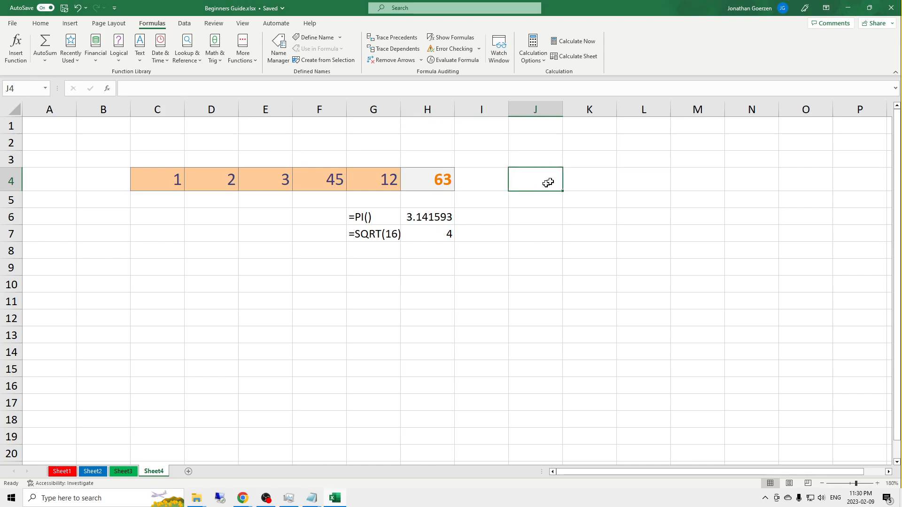
{"action": "left_click", "coordinate": [538, 154]}
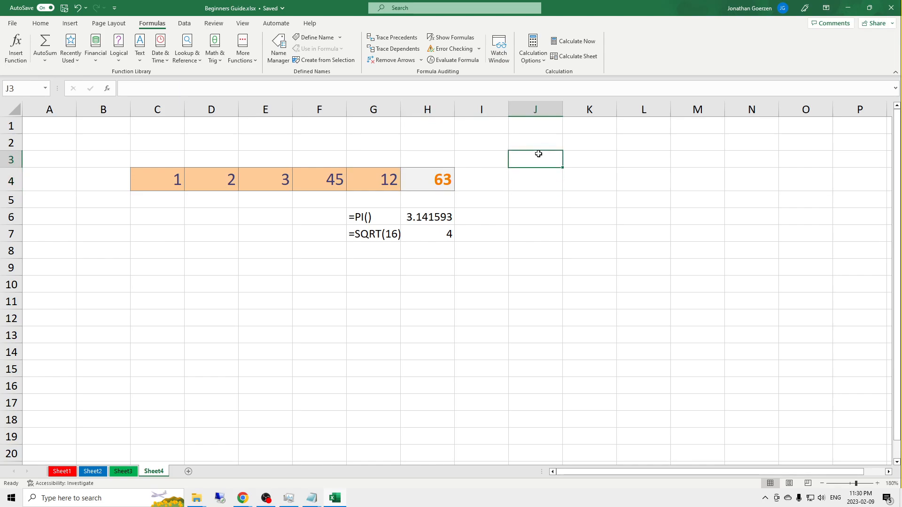
{"action": "key", "text": "Right"}
{"action": "type", "text": "="}
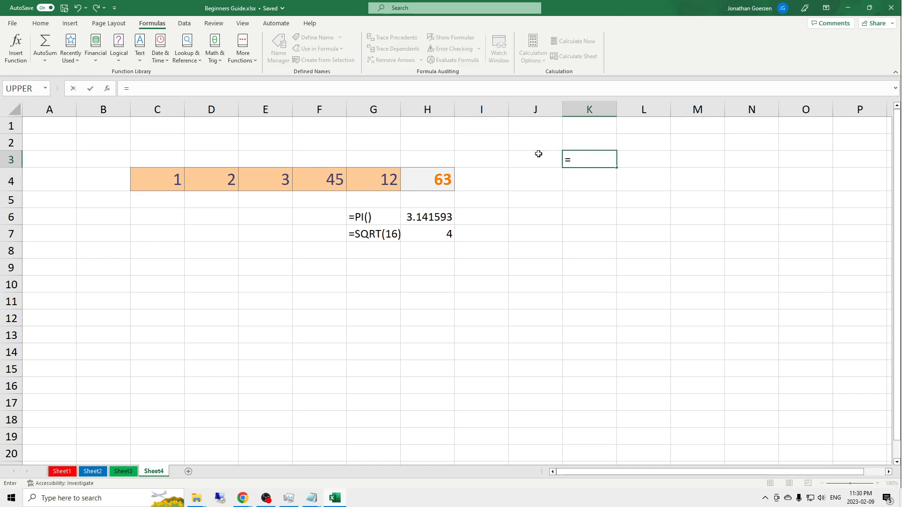
{"action": "type", "text": "SUM("}
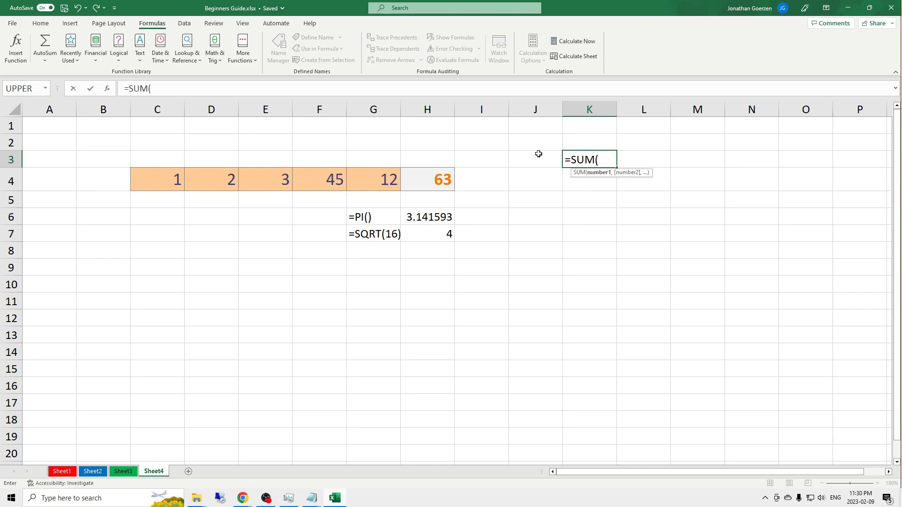
{"action": "type", "text": "23, 45, 67"}
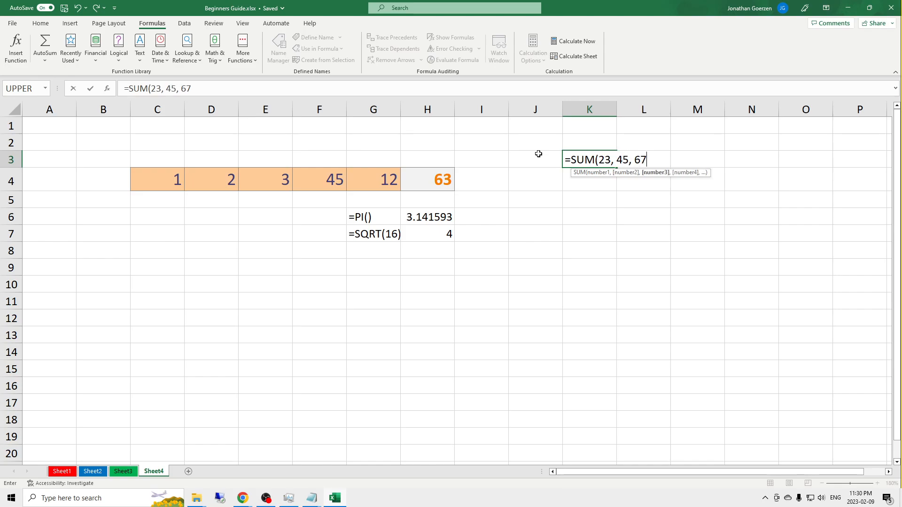
{"action": "type", "text": ")"}
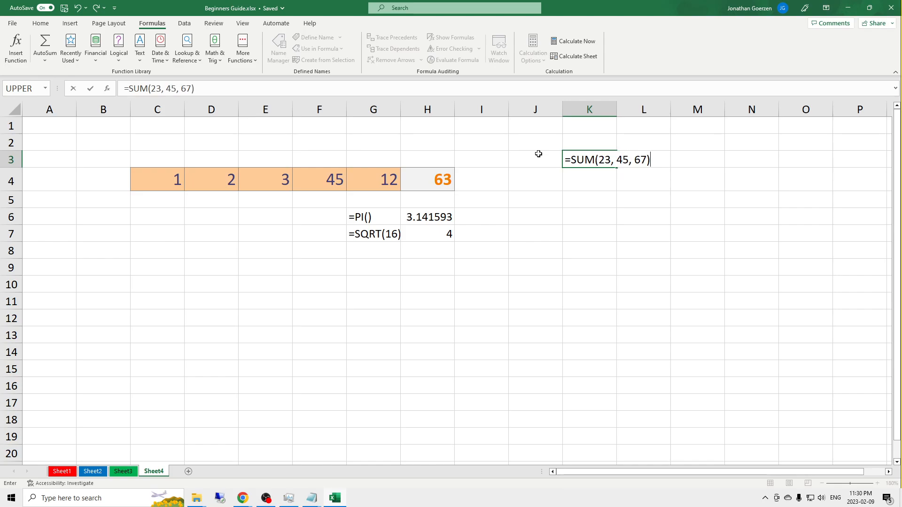
{"action": "key", "text": "Return"}
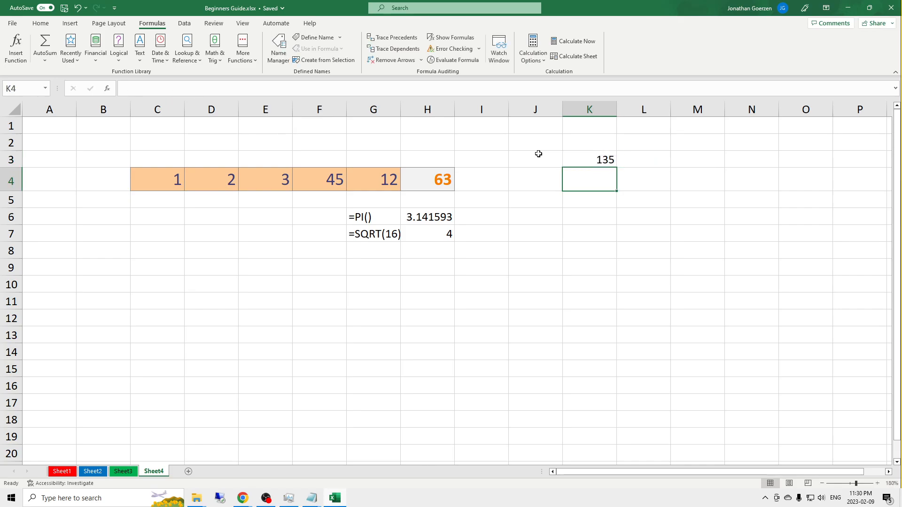
{"action": "key", "text": "Up"}
{"action": "key", "text": "Left"}
{"action": "key", "text": "Left"}
{"action": "key", "text": "Left"}
{"action": "key", "text": "Right"}
{"action": "key", "text": "Right"}
{"action": "key", "text": "Right"}
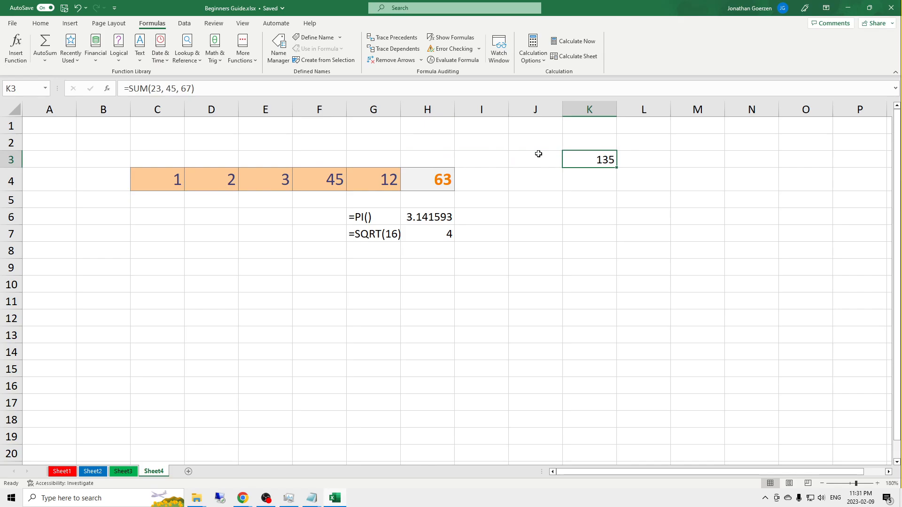
Replace the range in cell H4's SUM formula with the individual references C4, D4, E4, F4 and G4.
{"action": "left_click", "coordinate": [417, 180]}
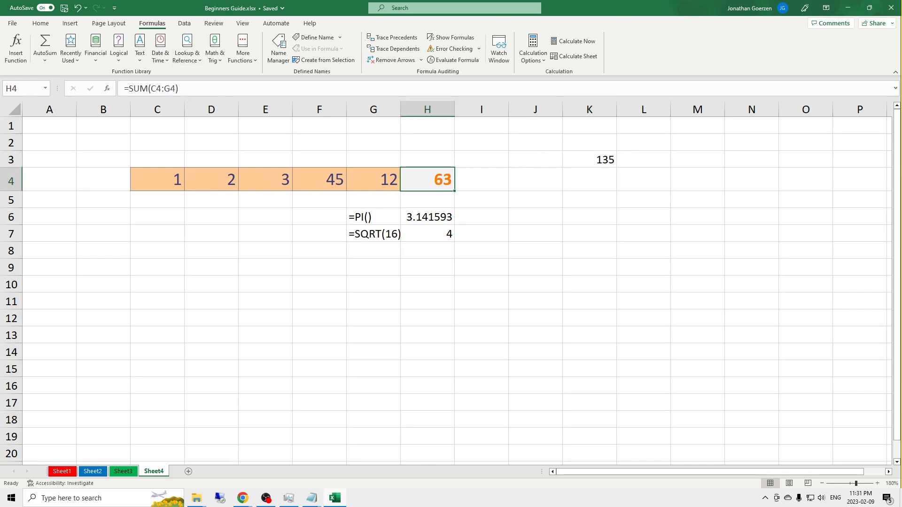
{"action": "left_click_drag", "start_coordinate": [175, 89], "coordinate": [151, 89]}
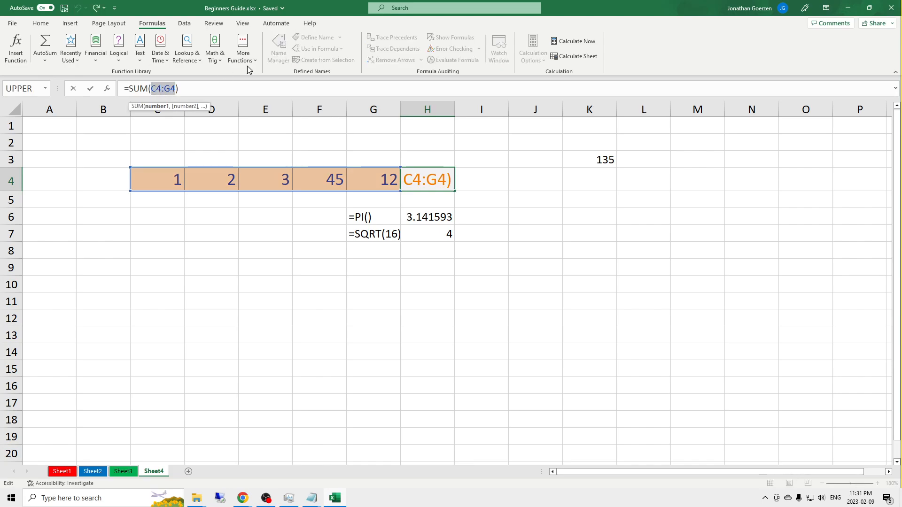
{"action": "key", "text": "Delete"}
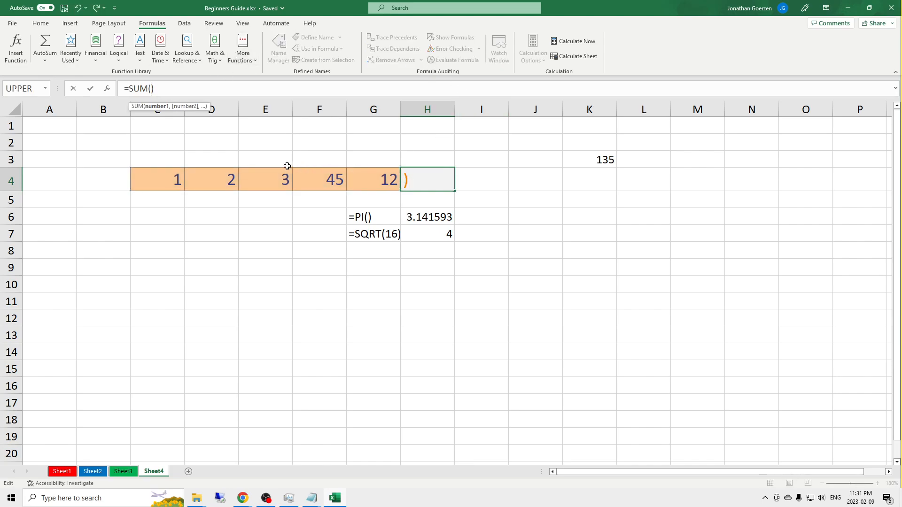
{"action": "left_click", "coordinate": [166, 181]}
{"action": "type", "text": ","}
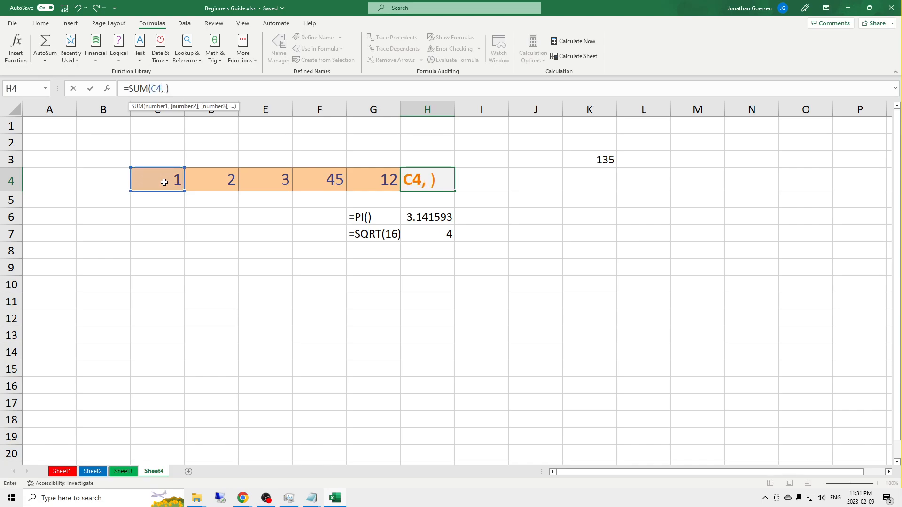
{"action": "left_click", "coordinate": [211, 182]}
{"action": "type", "text": ","}
{"action": "left_click", "coordinate": [265, 183]}
{"action": "key", "text": "BackSpace"}
{"action": "type", "text": ",  E4,"}
{"action": "left_click", "coordinate": [317, 175]}
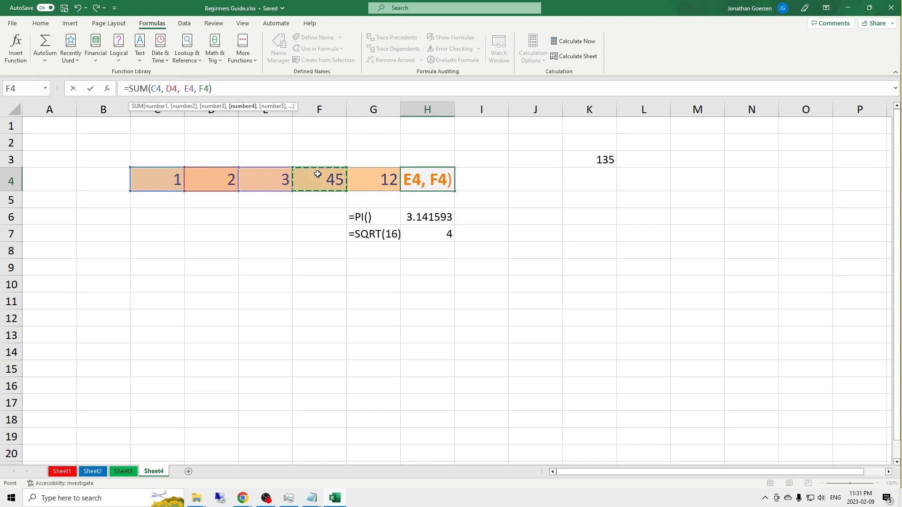
{"action": "type", "text": ","}
{"action": "left_click", "coordinate": [375, 187]}
{"action": "type", "text": ", G4,"}
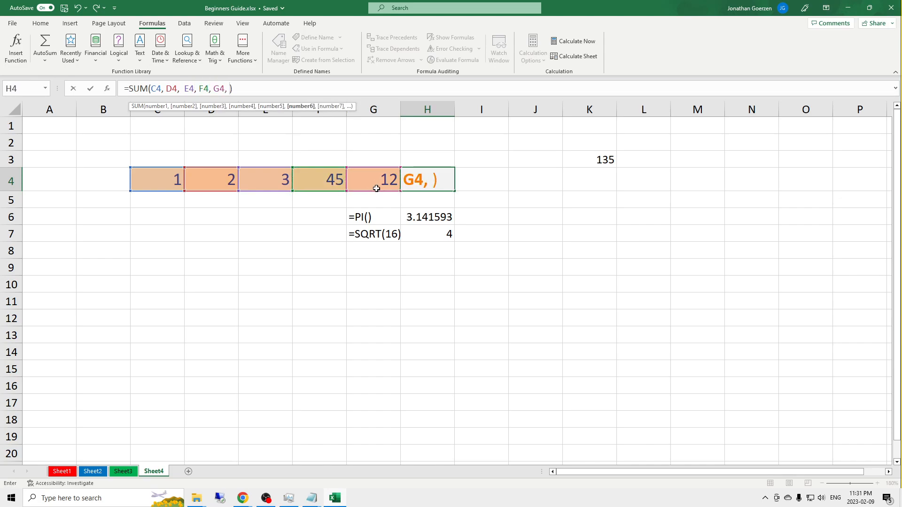
Add cell K3 as the final argument of the SUM formula in H4.
{"action": "left_click", "coordinate": [590, 157]}
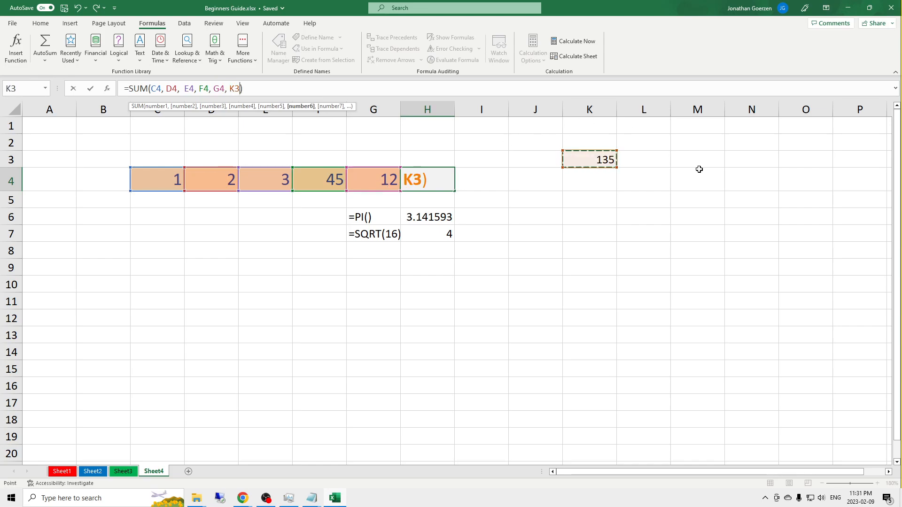
{"action": "key", "text": "Return"}
{"action": "key", "text": "Up"}
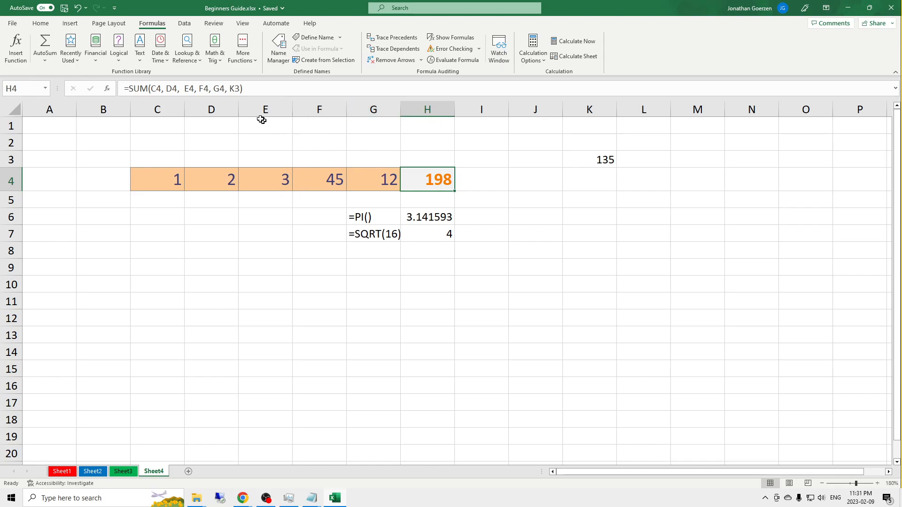
Replace the individual row 4 references in H4's SUM formula with the range C4:G4, giving =SUM(C4:G4, K3).
{"action": "left_click_drag", "start_coordinate": [239, 89], "coordinate": [151, 88]}
{"action": "left_click", "coordinate": [225, 89]}
{"action": "key", "text": "BackSpace"}
{"action": "left_click_drag", "start_coordinate": [146, 177], "coordinate": [368, 173]}
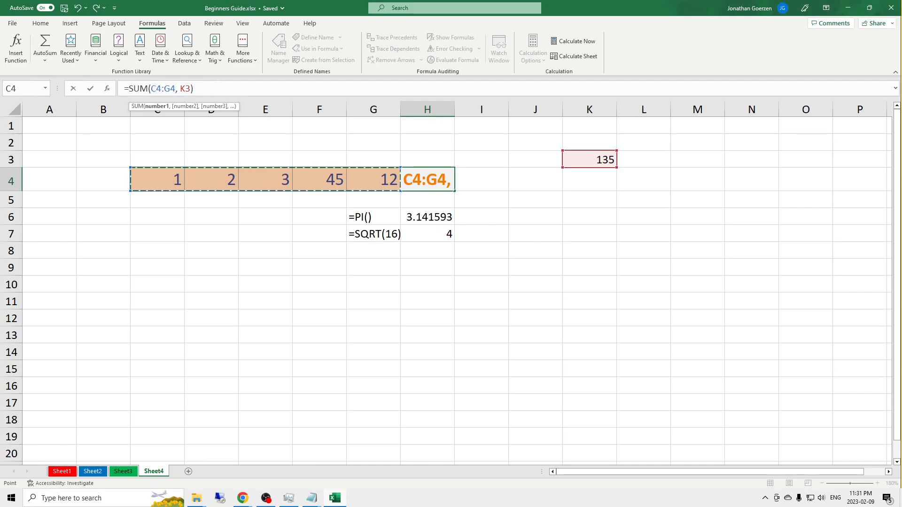
{"action": "key", "text": "Return"}
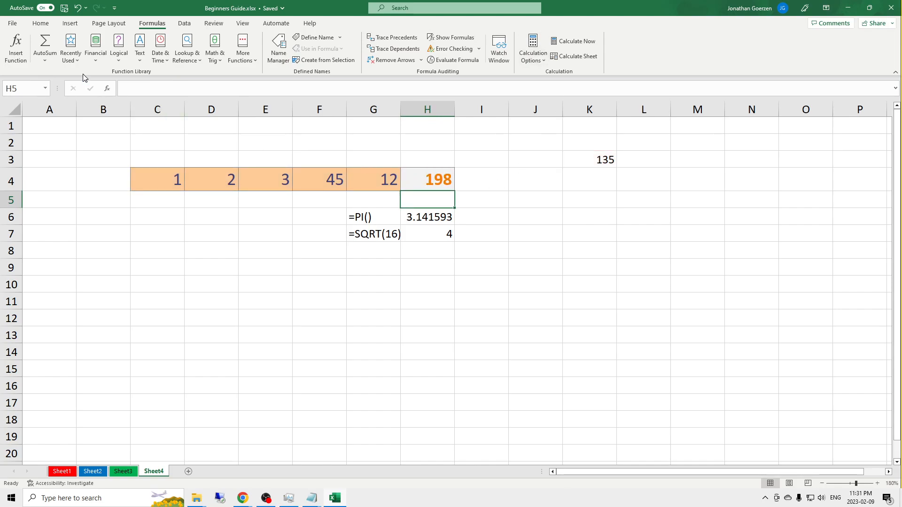
Add the number 2 as the final argument of the SUM formula in H4.
{"action": "left_click", "coordinate": [422, 174]}
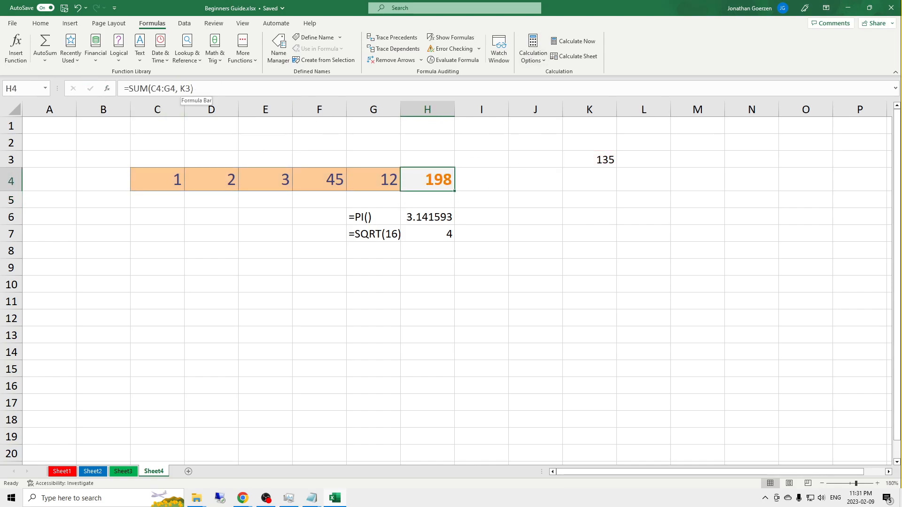
{"action": "left_click", "coordinate": [191, 88]}
{"action": "type", "text": ", 2"}
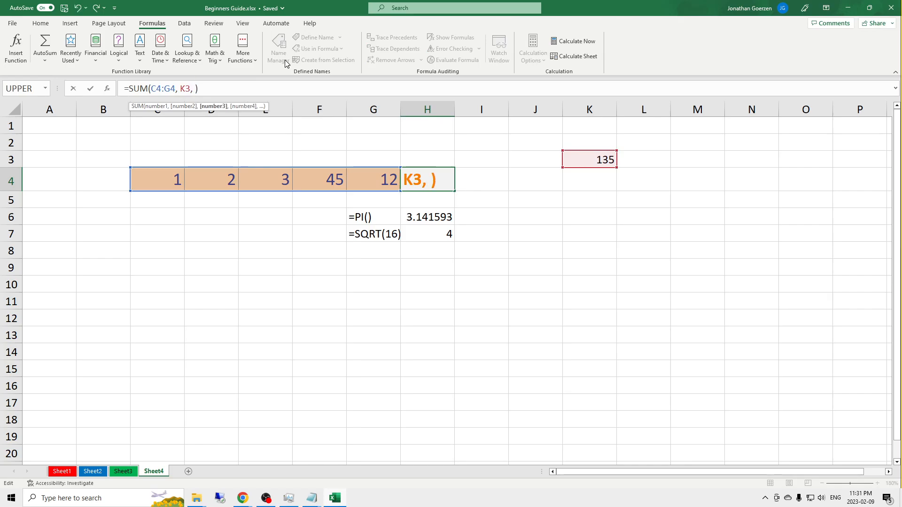
{"action": "key", "text": "Return"}
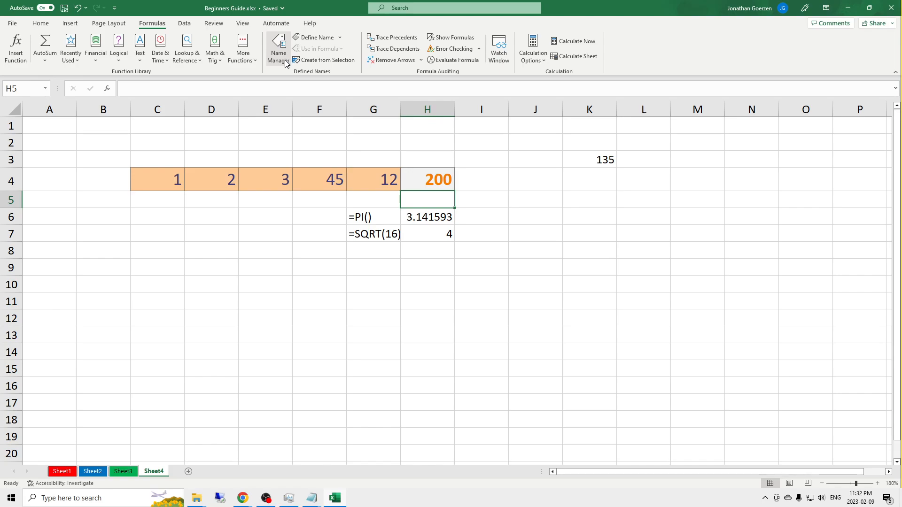
{"action": "key", "text": "Up"}
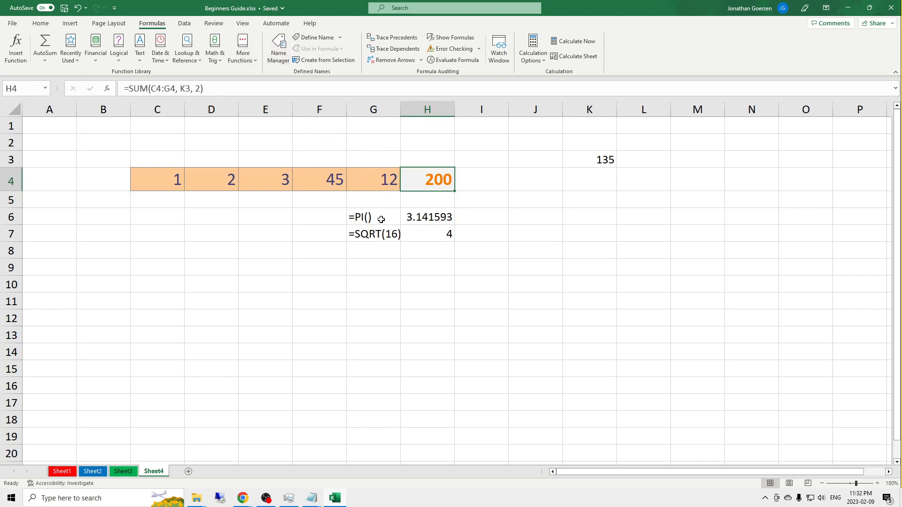
Examine the SQRT formula in cell H7 without changing it.
{"action": "left_click", "coordinate": [430, 236]}
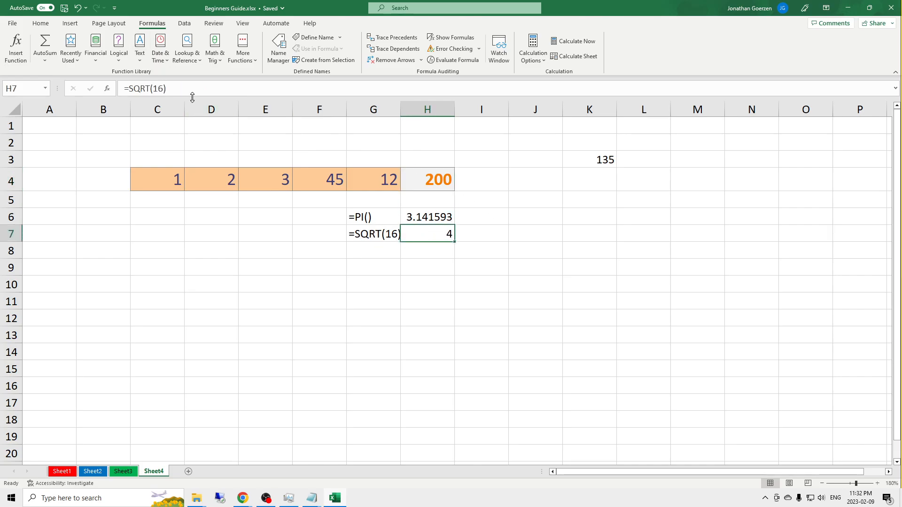
{"action": "left_click", "coordinate": [178, 89]}
{"action": "key", "text": "shift+Left"}
{"action": "key", "text": "shift+Left"}
{"action": "key", "text": "shift+Left"}
{"action": "key", "text": "shift+Left"}
{"action": "key", "text": "shift+Left"}
{"action": "key", "text": "shift+Left"}
{"action": "key", "text": "shift+Left"}
{"action": "key", "text": "shift+Left"}
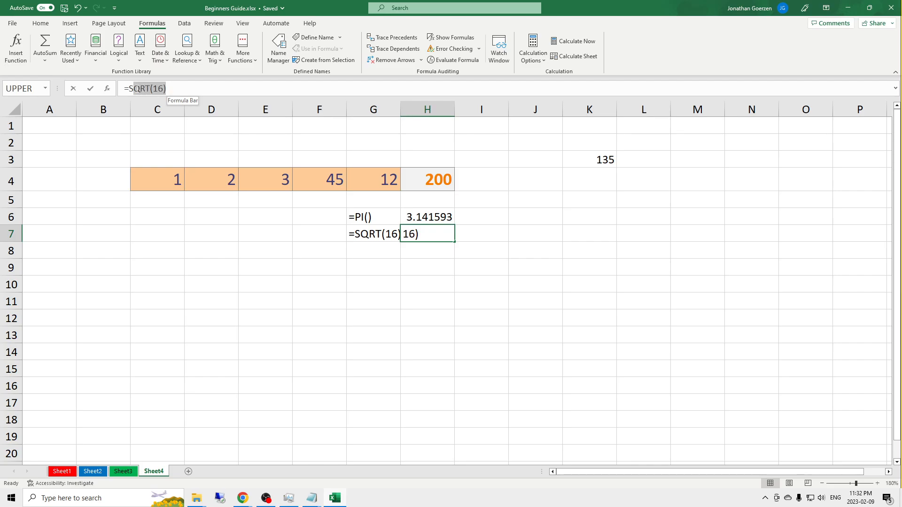
{"action": "key", "text": "Escape"}
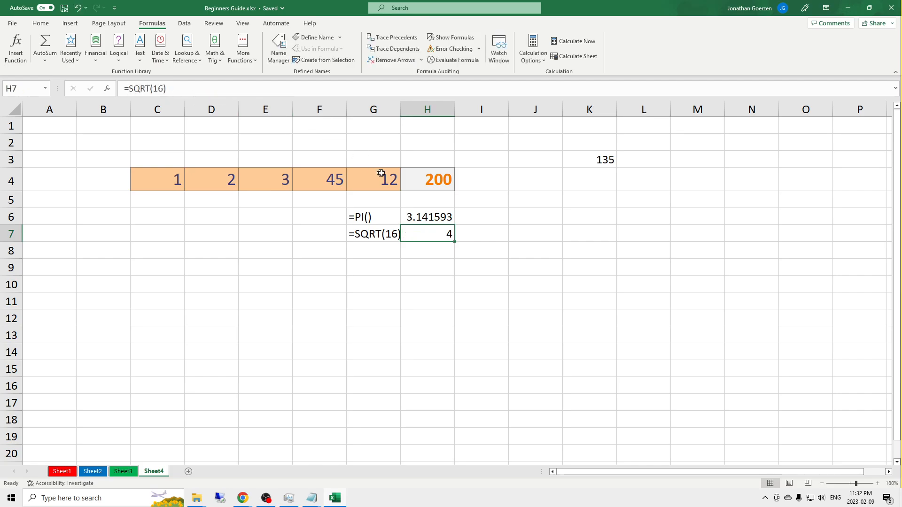
Nest SQRT(16) as the last argument of H4's formula, giving =SUM(C4:G4, K3, 2, SQRT(16)).
{"action": "left_click", "coordinate": [440, 176]}
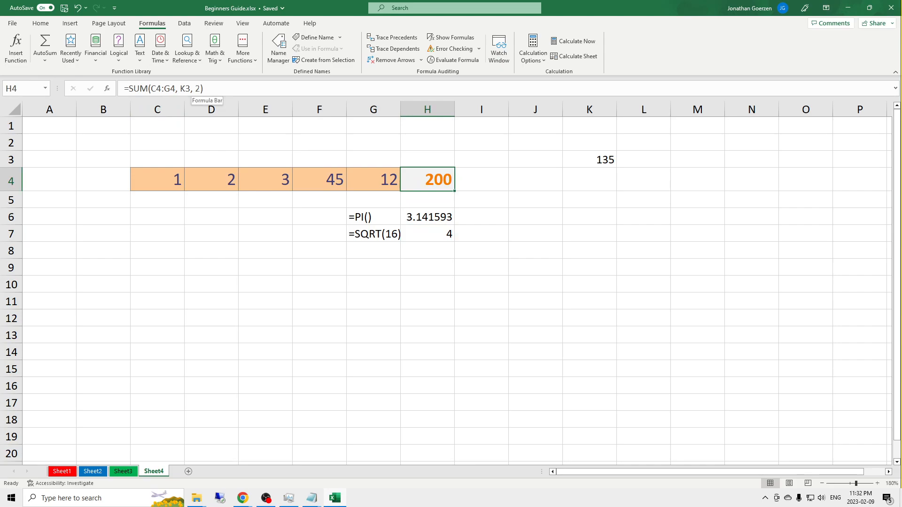
{"action": "left_click", "coordinate": [220, 88]}
{"action": "type", "text": ", "}
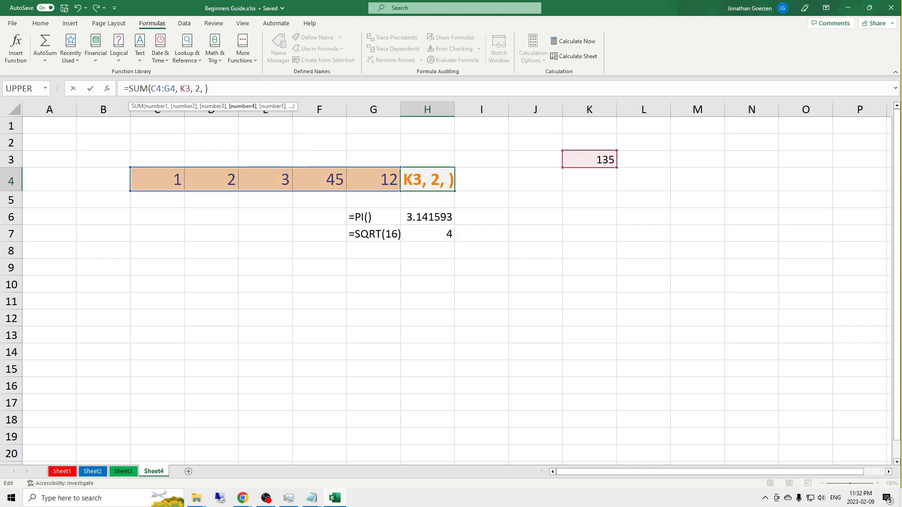
{"action": "type", "text": "SQRT(16)"}
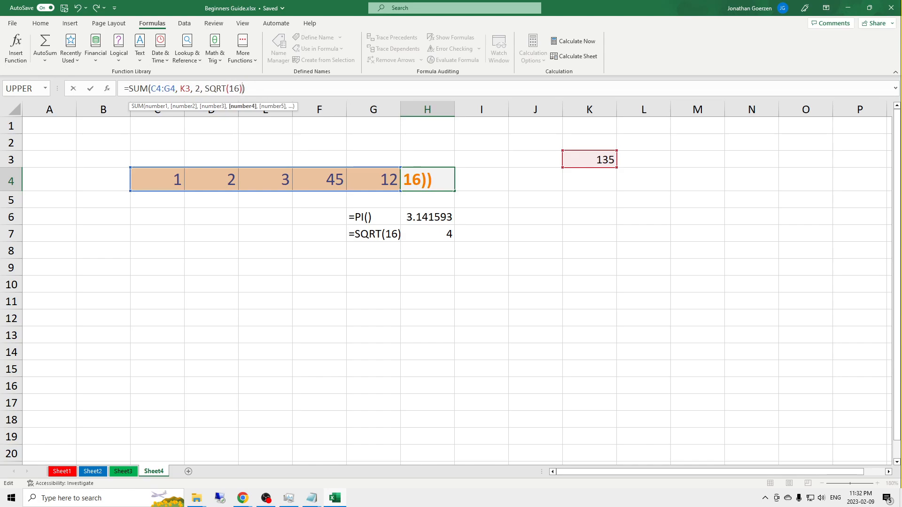
{"action": "left_click_drag", "start_coordinate": [209, 89], "coordinate": [235, 90]}
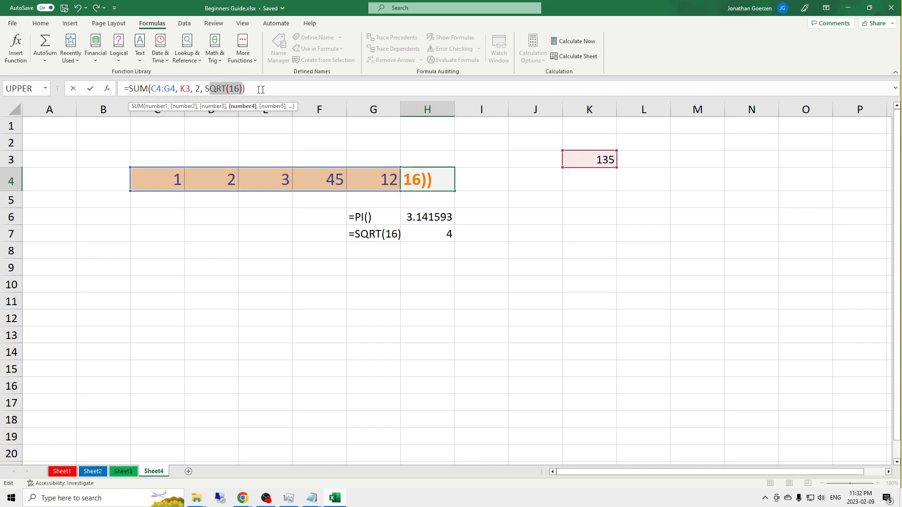
{"action": "left_click_drag", "start_coordinate": [132, 89], "coordinate": [245, 89]}
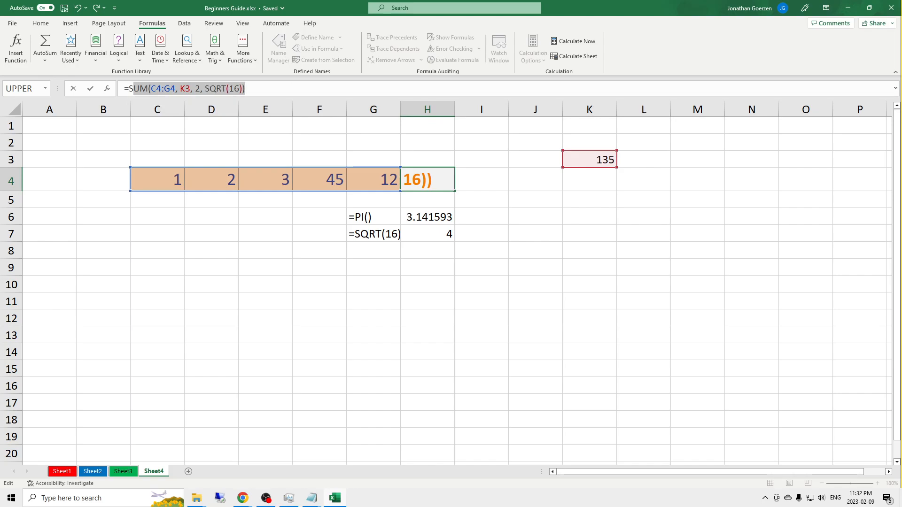
{"action": "key", "text": "Return"}
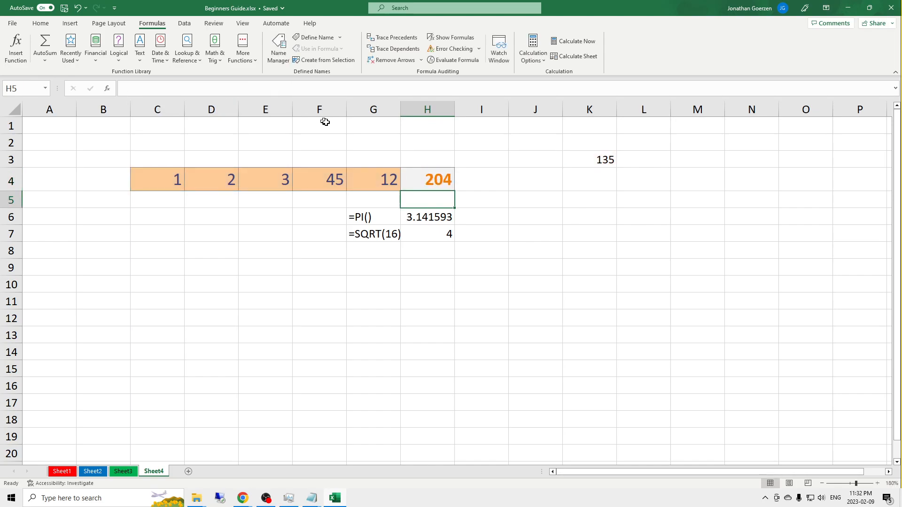
Change the value in cell C4, the first number of the summed range, to 456.
{"action": "left_click", "coordinate": [422, 182]}
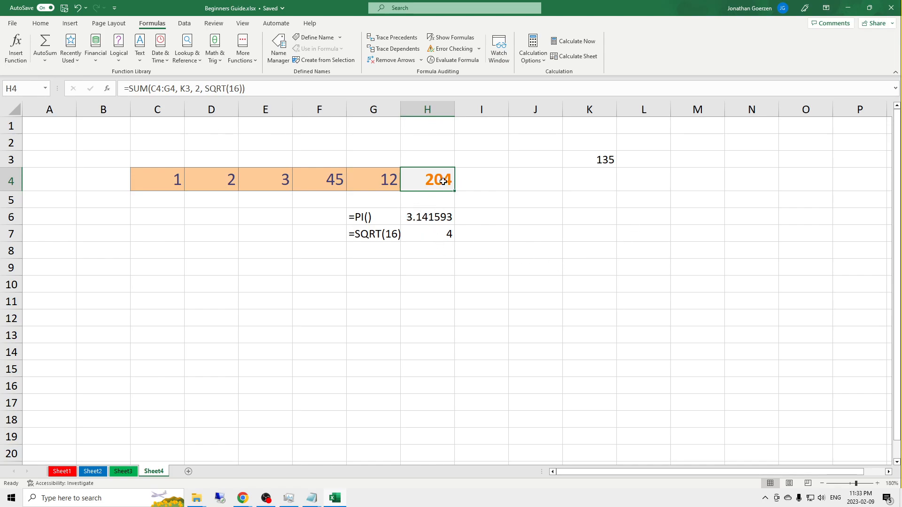
{"action": "left_click", "coordinate": [597, 158]}
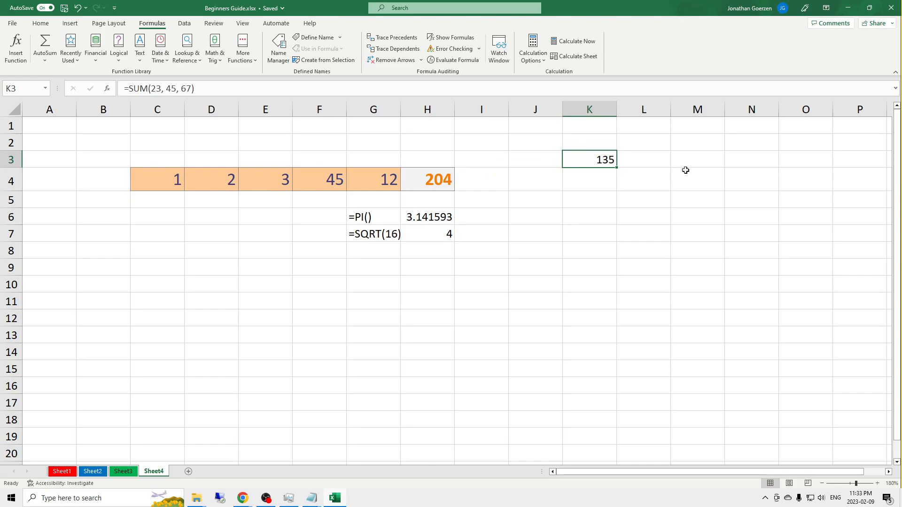
{"action": "key", "text": "Left"}
{"action": "key", "text": "Left"}
{"action": "key", "text": "Left"}
{"action": "key", "text": "Left"}
{"action": "key", "text": "Left"}
{"action": "key", "text": "Left"}
{"action": "key", "text": "Left"}
{"action": "key", "text": "Left"}
{"action": "key", "text": "Down"}
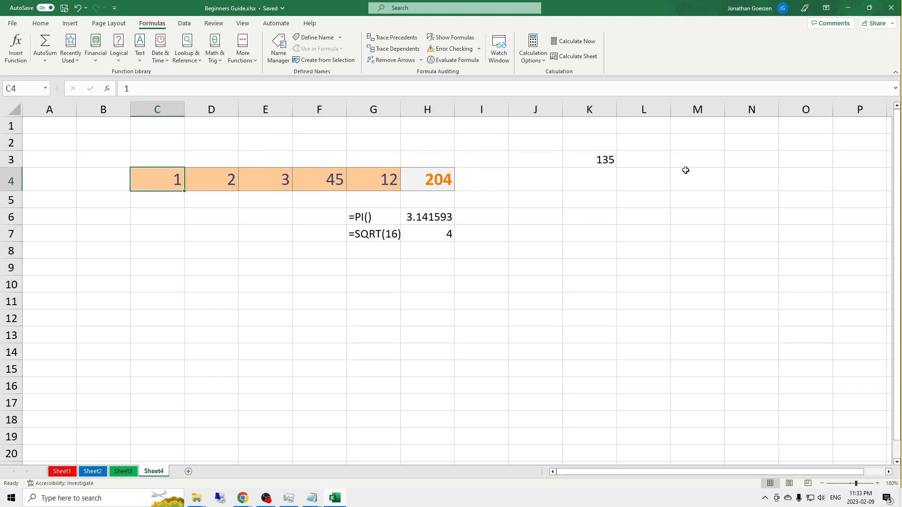
{"action": "type", "text": "456"}
{"action": "key", "text": "Return"}
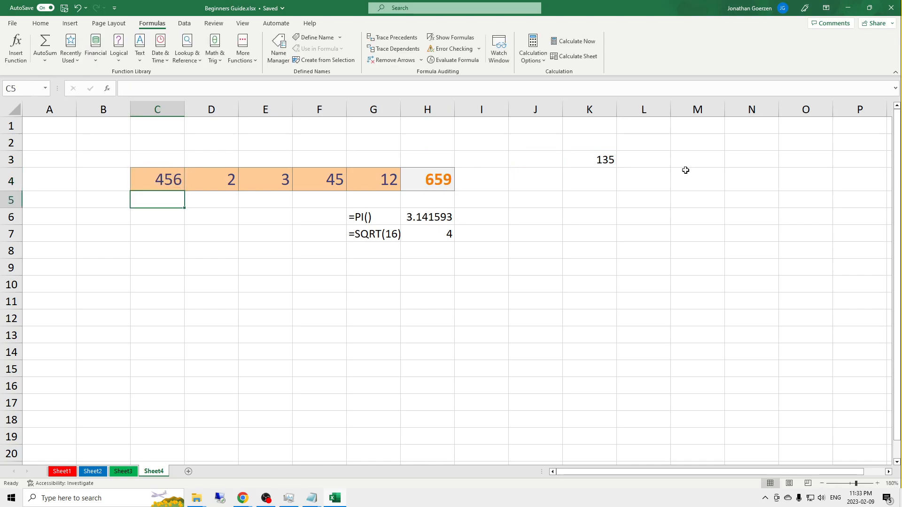
{"action": "key", "text": "Up"}
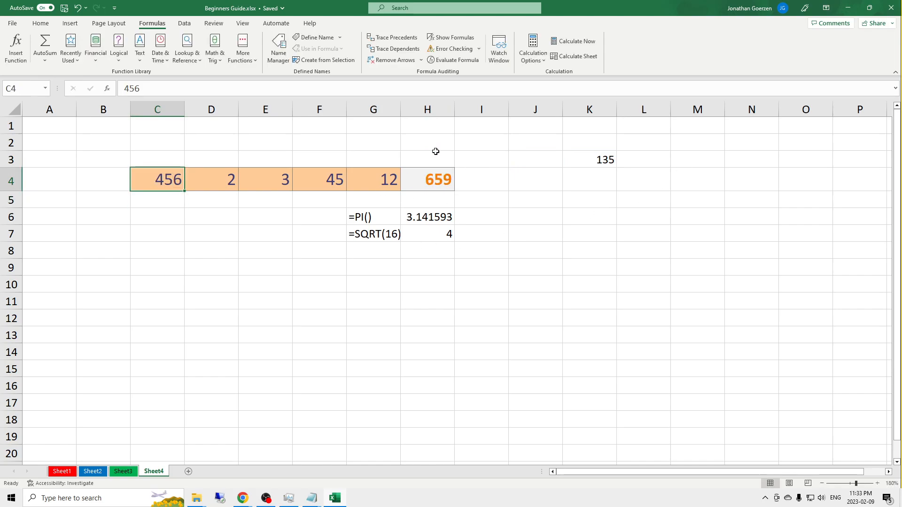
Check the arguments of H4's SUM formula and replace the formula in K3 with the value 100.
{"action": "left_click", "coordinate": [427, 182]}
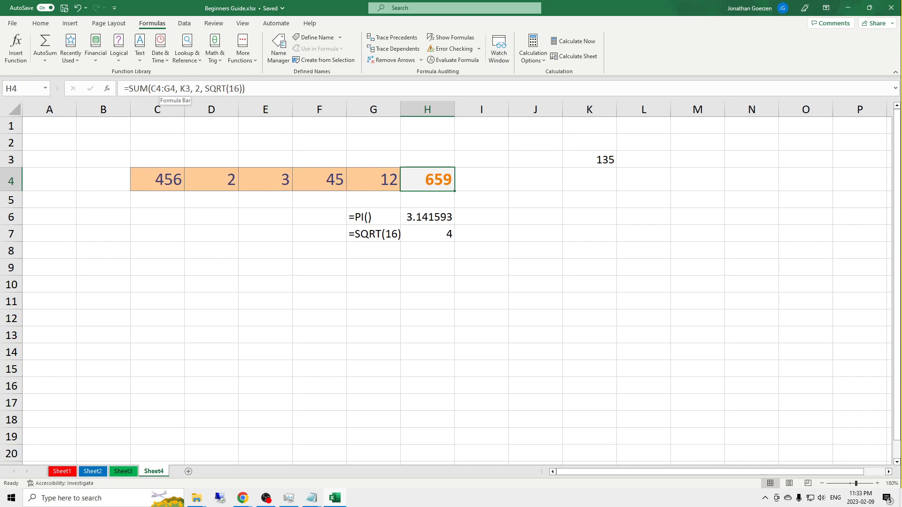
{"action": "left_click", "coordinate": [171, 89]}
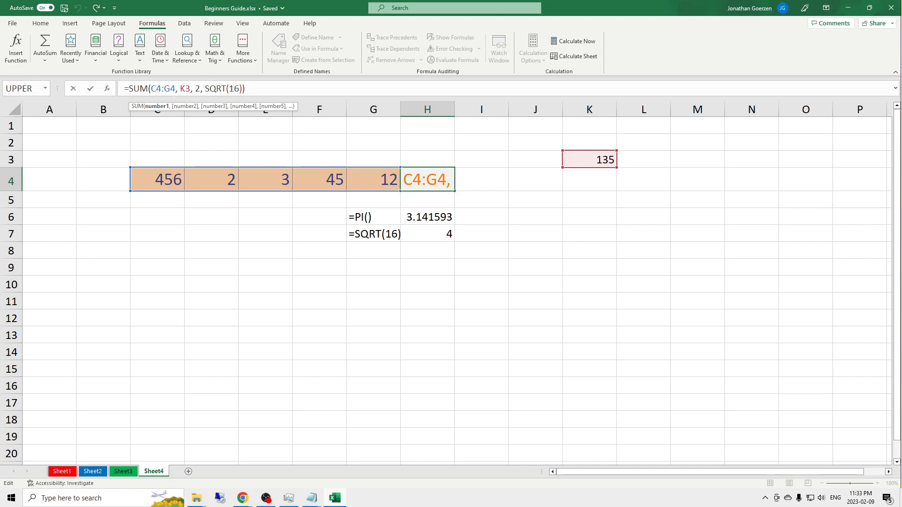
{"action": "left_click", "coordinate": [190, 89]}
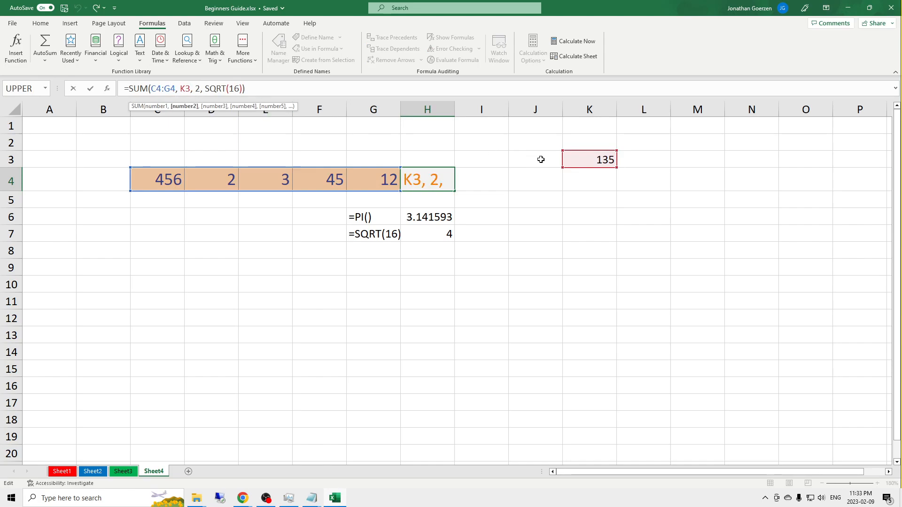
{"action": "left_click", "coordinate": [608, 194]}
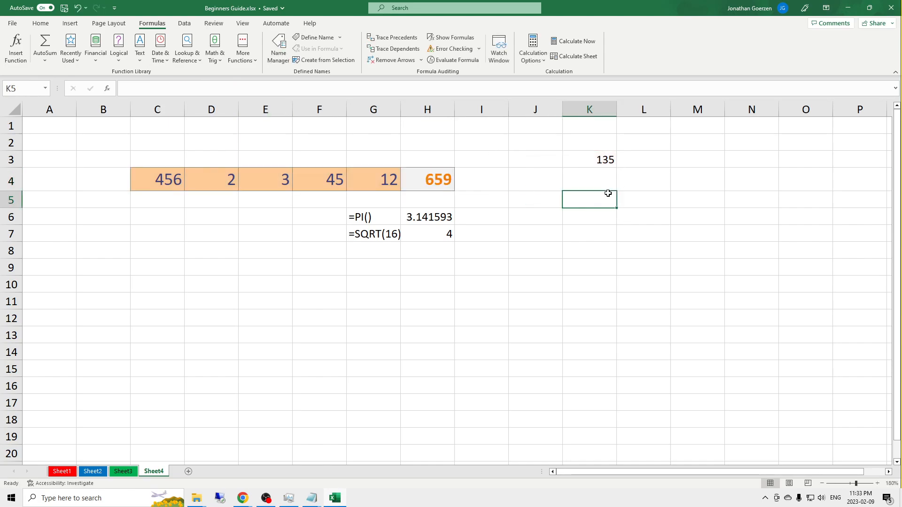
{"action": "left_click", "coordinate": [603, 158]}
{"action": "type", "text": "100"}
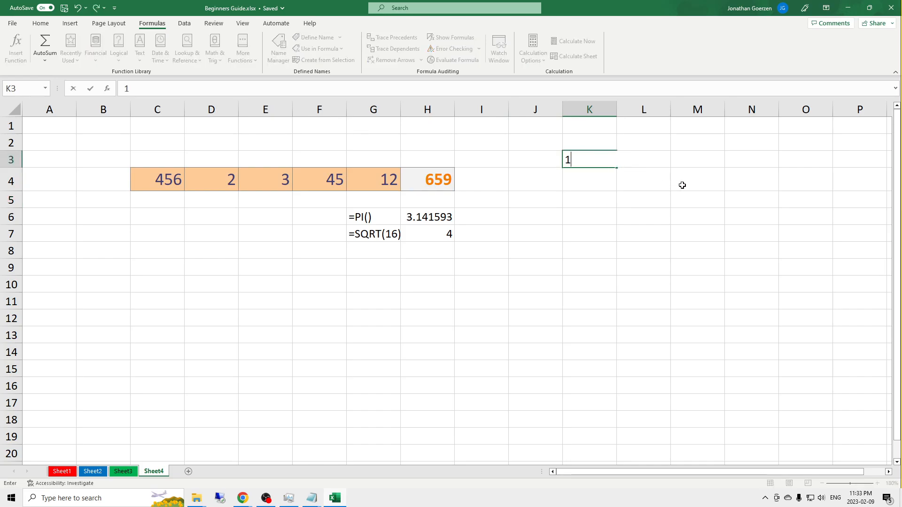
{"action": "key", "text": "Return"}
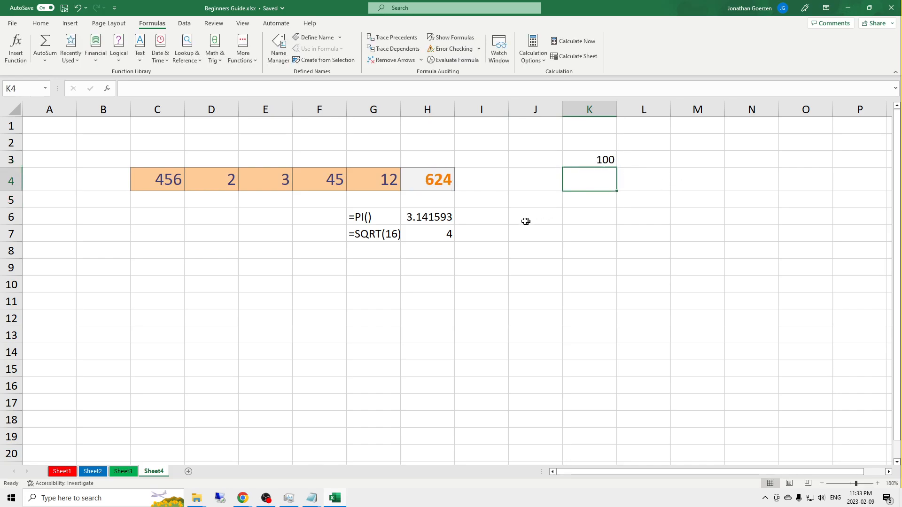
{"action": "left_click", "coordinate": [435, 179]}
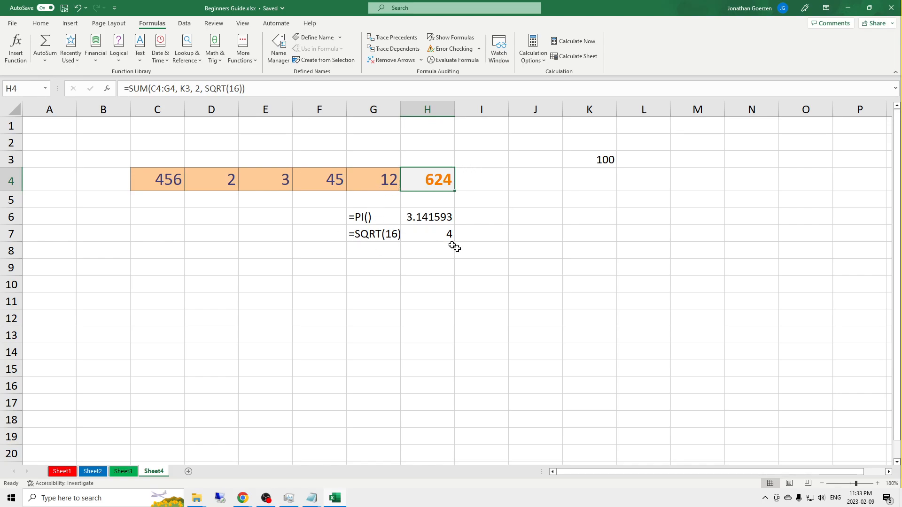
Clear the Δ symbol from cell E6 on Sheet3 and select cell D3.
{"action": "left_click", "coordinate": [120, 473]}
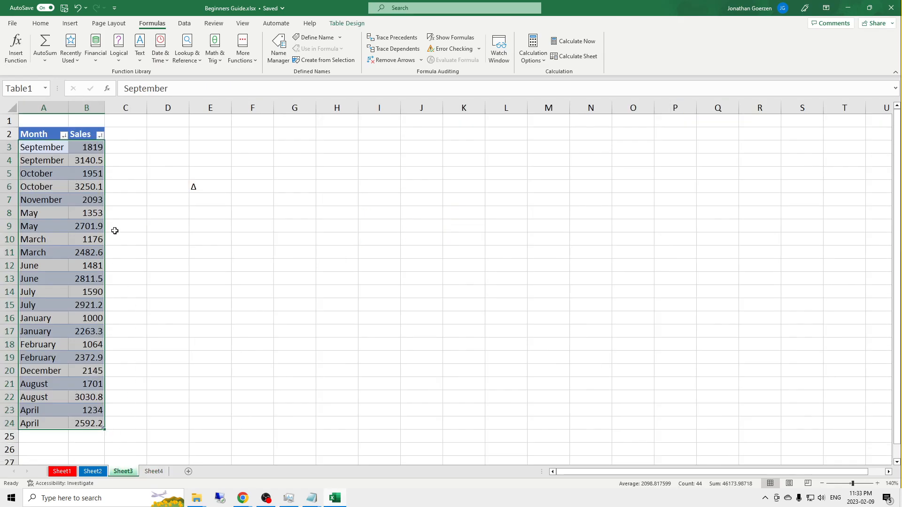
{"action": "left_click", "coordinate": [140, 226]}
{"action": "left_click", "coordinate": [186, 186]}
{"action": "left_click", "coordinate": [212, 185]}
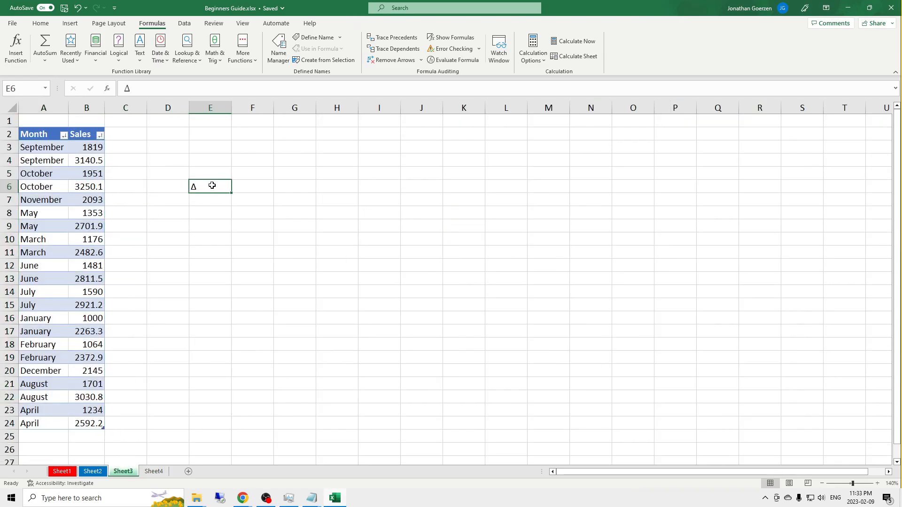
{"action": "key", "text": "Left"}
{"action": "key", "text": "Up"}
{"action": "key", "text": "Up"}
{"action": "key", "text": "Down"}
{"action": "key", "text": "Down"}
{"action": "key", "text": "Up"}
{"action": "key", "text": "Up"}
{"action": "key", "text": "Up"}
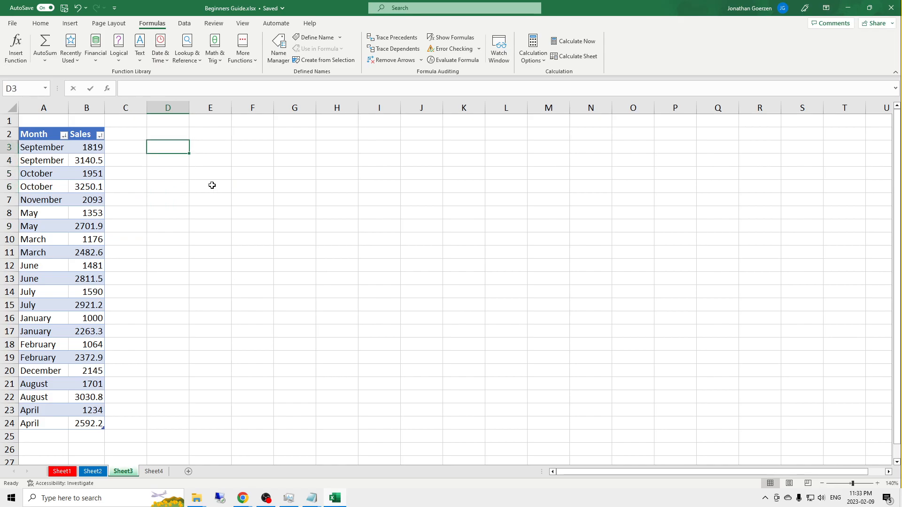
{"action": "type", "text": "=SUM("}
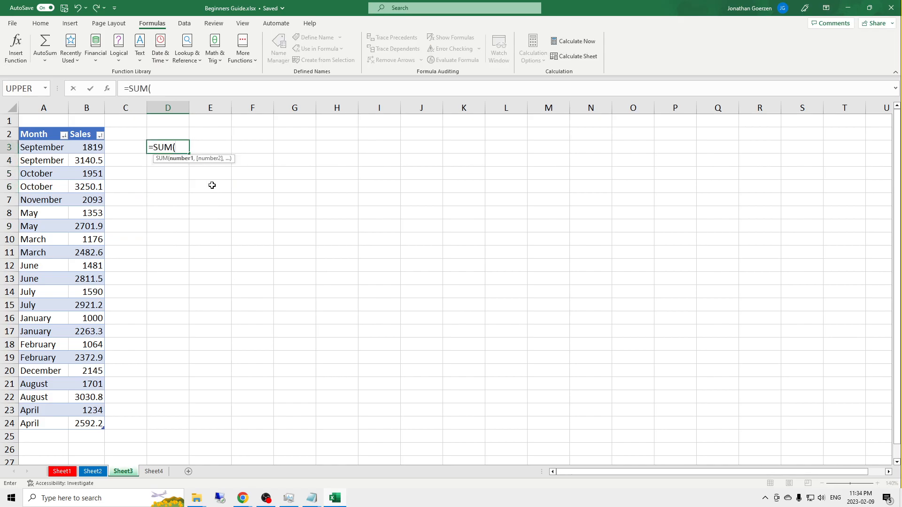
{"action": "left_click_drag", "start_coordinate": [93, 148], "coordinate": [86, 424]}
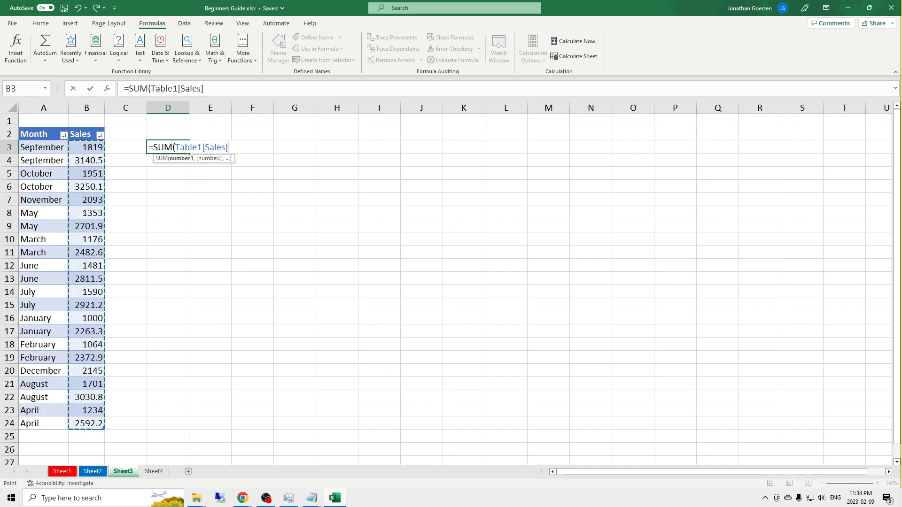
{"action": "key", "text": "Escape"}
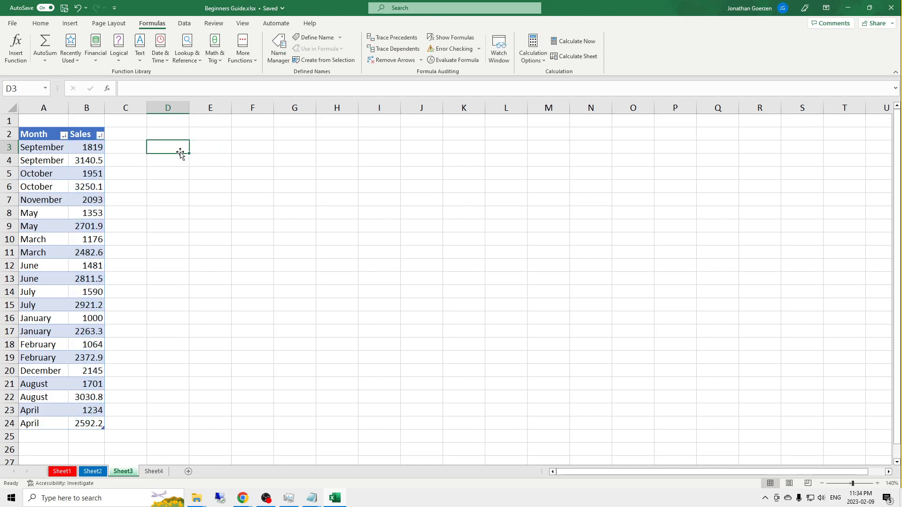
Enter the formula =SUM(B5:B18) in cell D3 to total part of the Sales column.
{"action": "type", "text": "=SUM("}
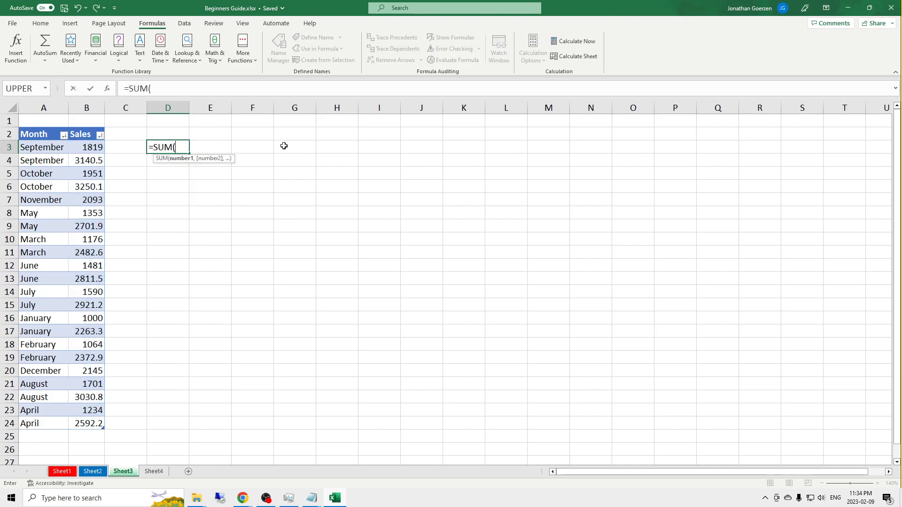
{"action": "left_click_drag", "start_coordinate": [93, 173], "coordinate": [94, 344]}
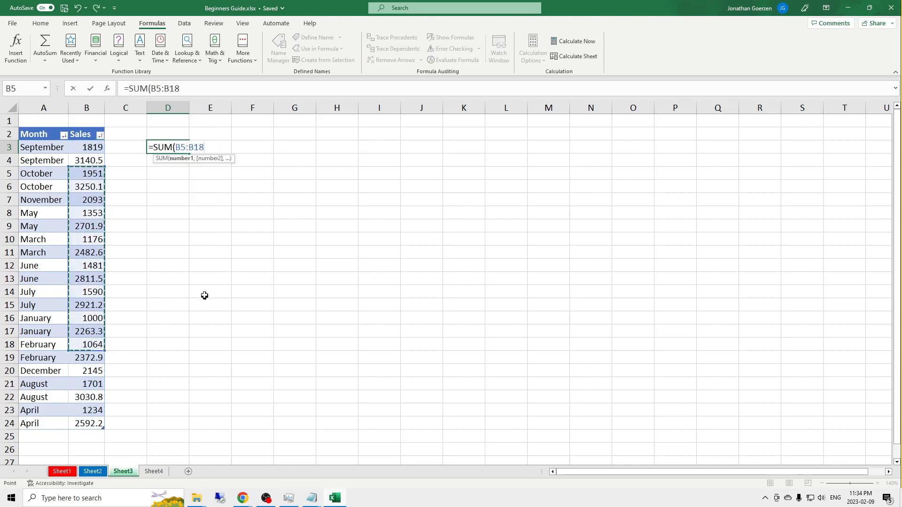
{"action": "type", "text": ")"}
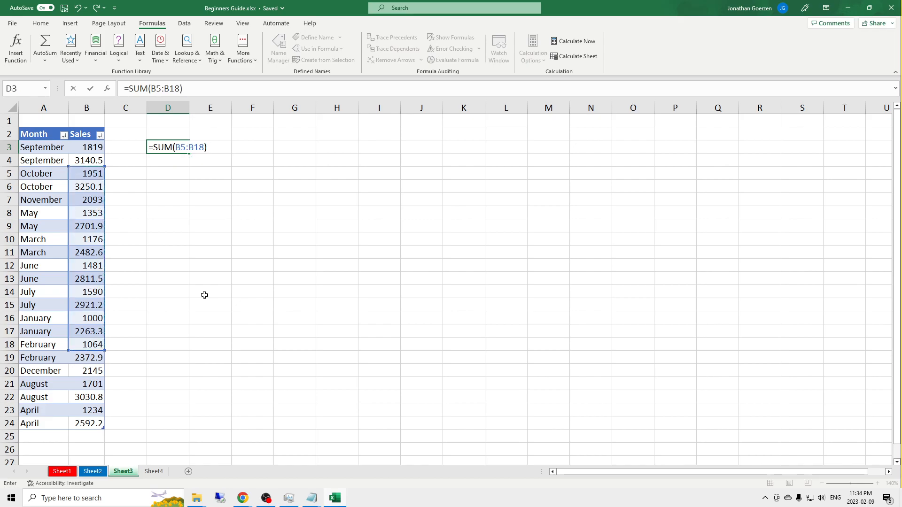
{"action": "key", "text": "Return"}
{"action": "key", "text": "Up"}
Change the Sales value for May in cell B8 to 200.
{"action": "key", "text": "Down"}
{"action": "key", "text": "Down"}
{"action": "key", "text": "Left"}
{"action": "key", "text": "Down"}
{"action": "key", "text": "Left"}
{"action": "key", "text": "Down"}
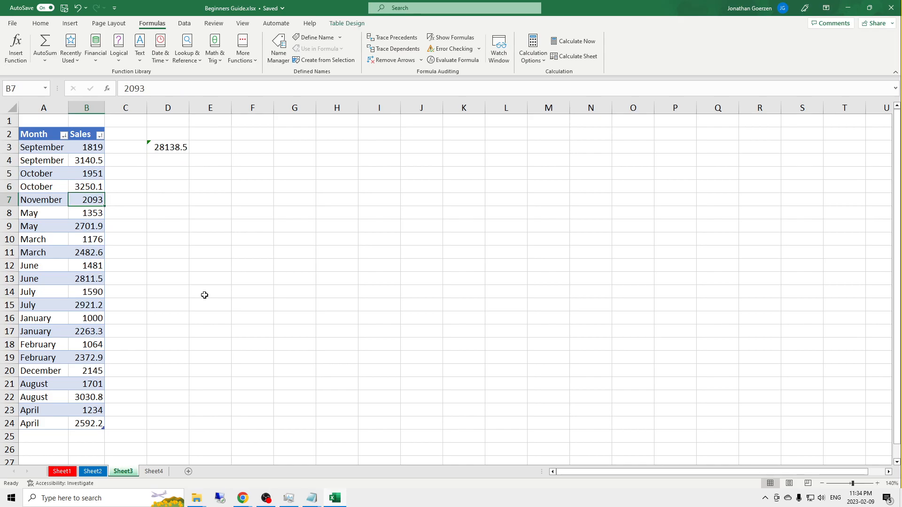
{"action": "key", "text": "Down"}
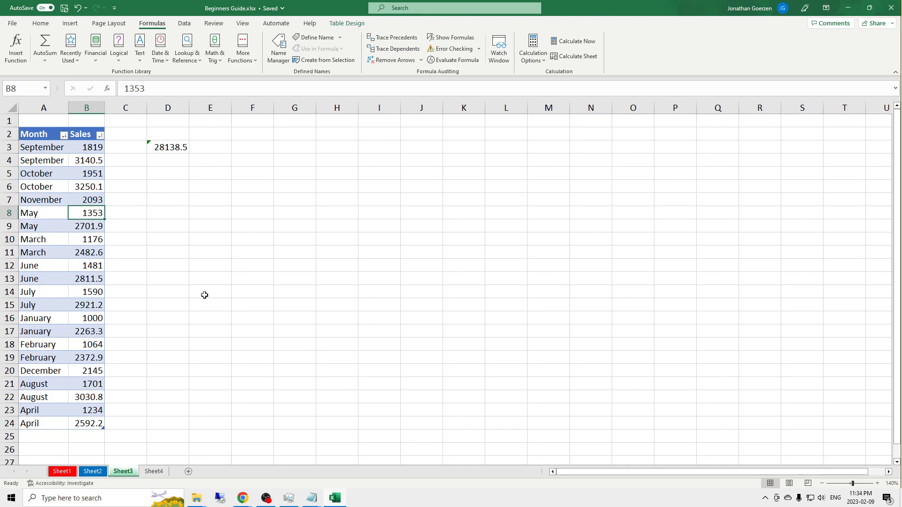
{"action": "type", "text": "200"}
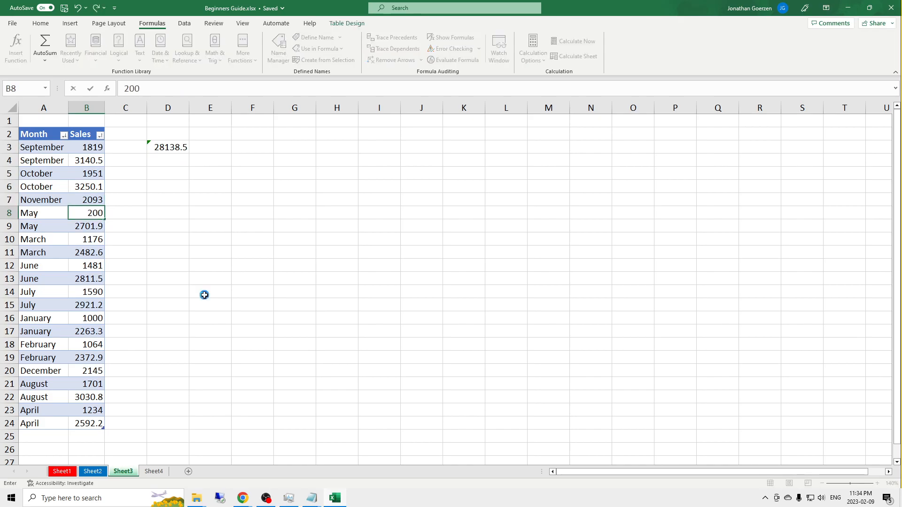
{"action": "key", "text": "Return"}
Change the November Sales value in cell B7 to 4566.
{"action": "key", "text": "Up"}
{"action": "key", "text": "Up"}
{"action": "type", "text": "4566"}
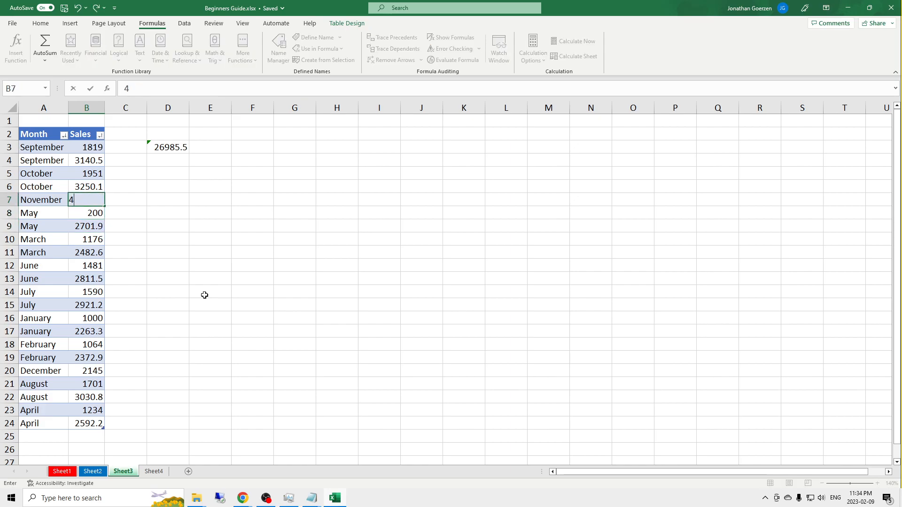
{"action": "key", "text": "Return"}
Change the July Sales value in cell B14 to 456687.
{"action": "key", "text": "Down"}
{"action": "key", "text": "Down"}
{"action": "key", "text": "Down"}
{"action": "key", "text": "Down"}
{"action": "key", "text": "Down"}
{"action": "key", "text": "Down"}
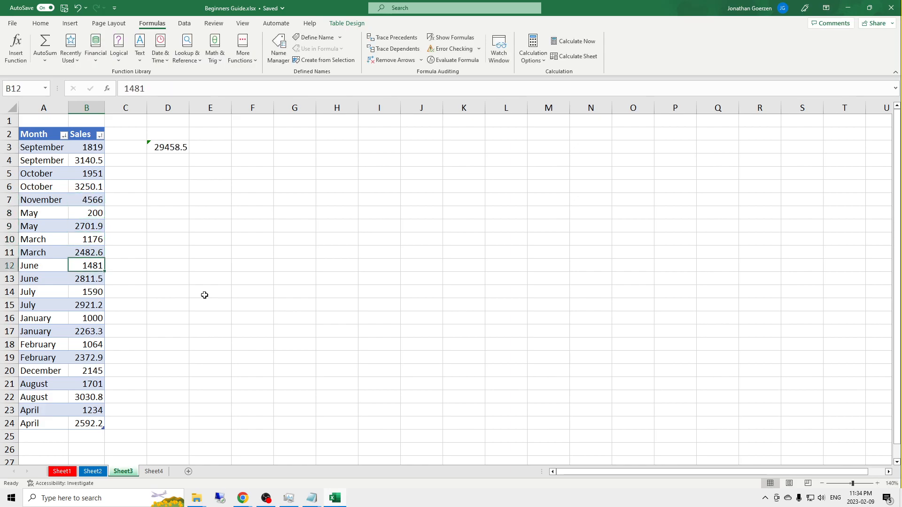
{"action": "type", "text": "4566"}
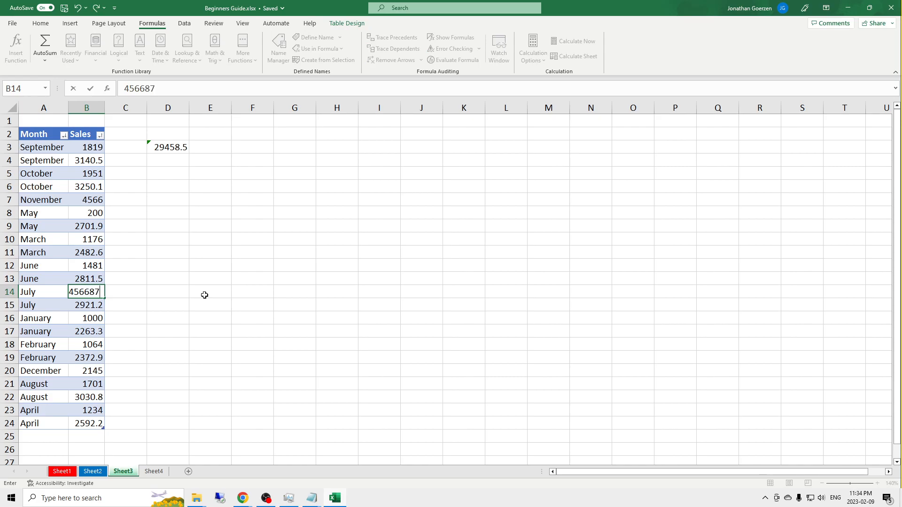
{"action": "type", "text": "87"}
{"action": "key", "text": "Return"}
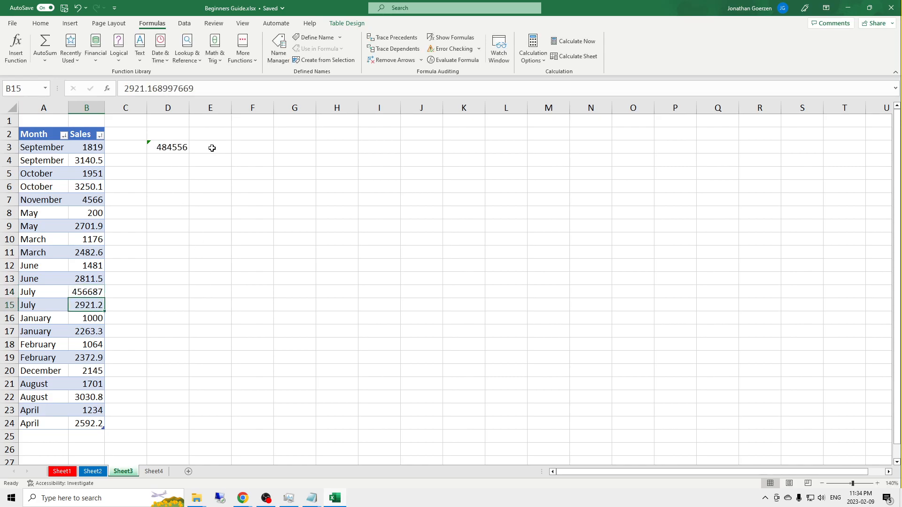
Clear the SUM formula from cell D3 on Sheet3.
{"action": "left_click", "coordinate": [186, 148]}
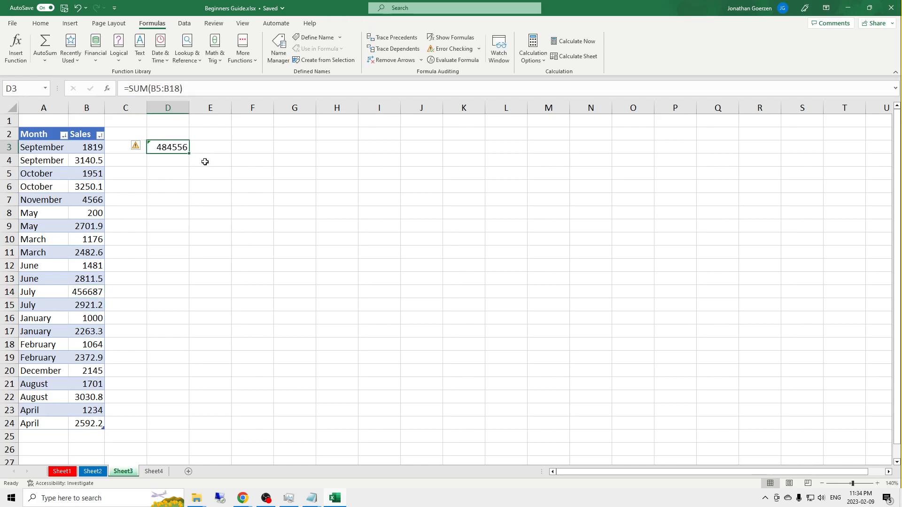
{"action": "key", "text": "Delete"}
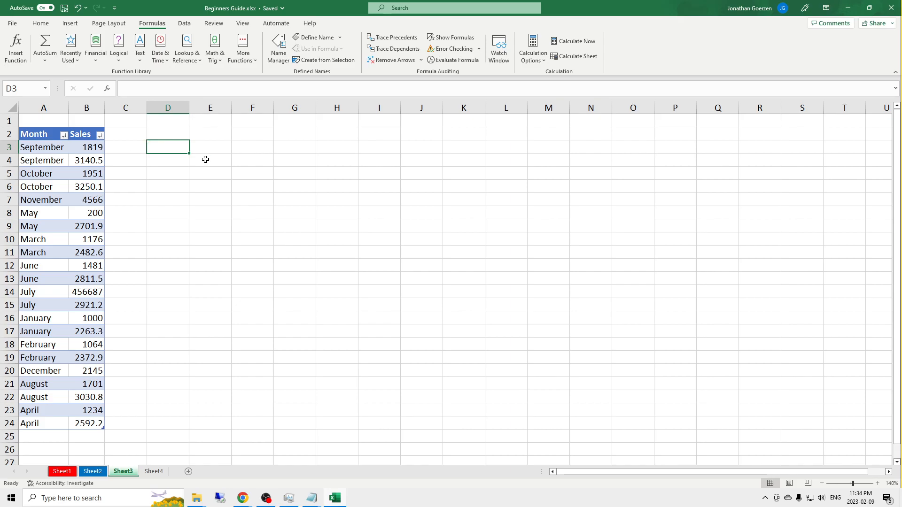
{"action": "left_click", "coordinate": [213, 201]}
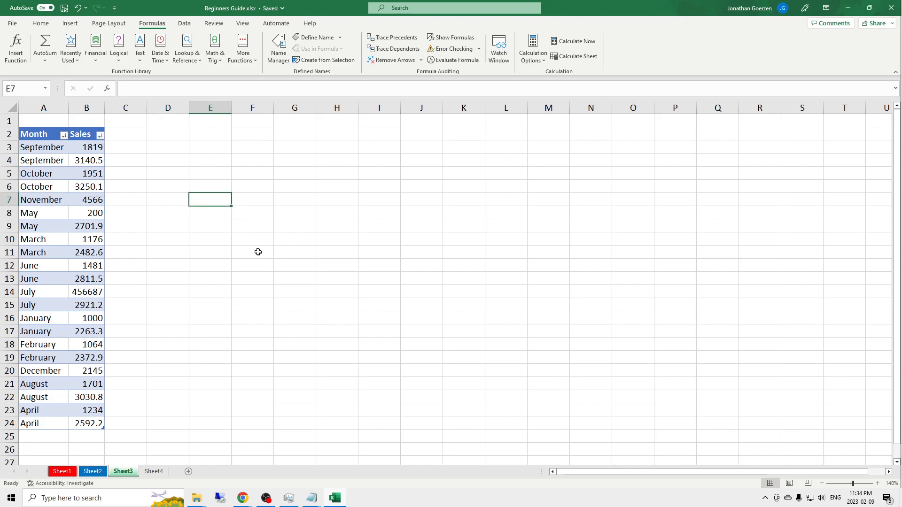
On Sheet4, enter the label "This is the sum of all values for January" in cell F11.
{"action": "left_click", "coordinate": [155, 472]}
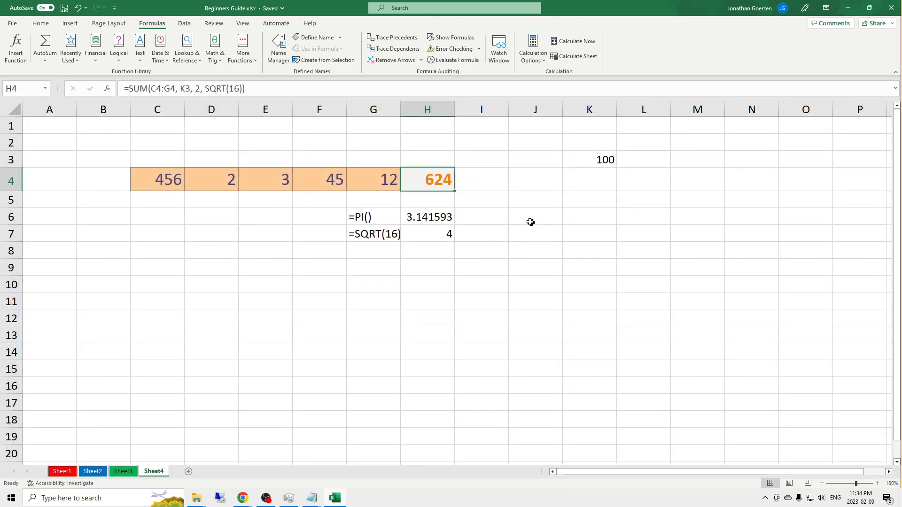
{"action": "left_click", "coordinate": [339, 304]}
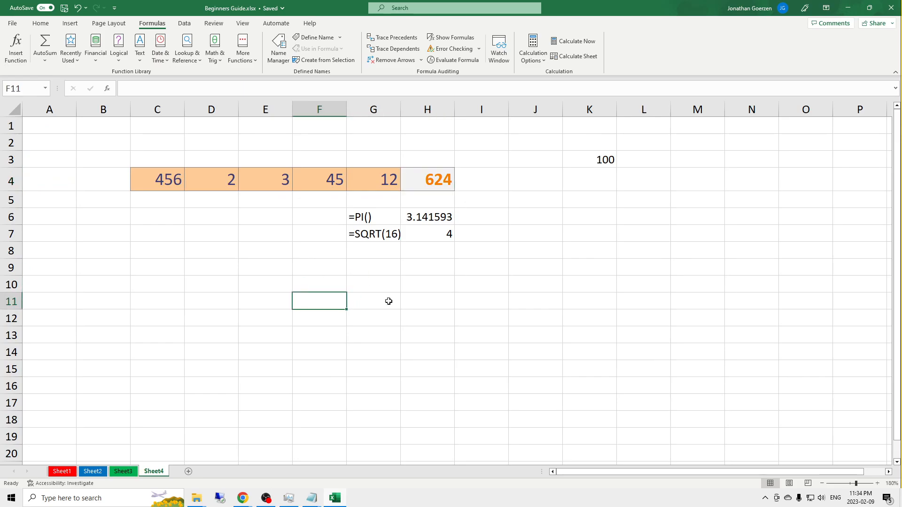
{"action": "type", "text": "This is the sum of all values"}
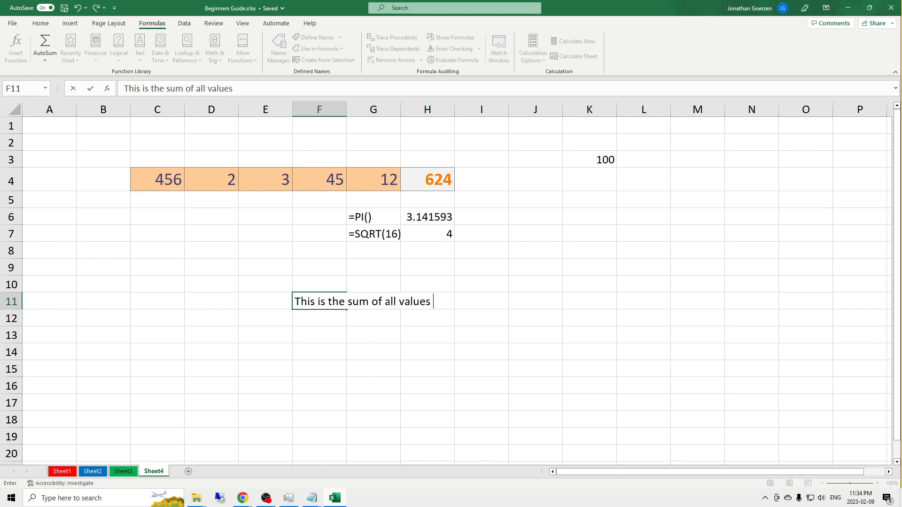
{"action": "type", "text": " for Ja"}
{"action": "key", "text": "BackSpace"}
{"action": "type", "text": "January"}
{"action": "key", "text": "Return"}
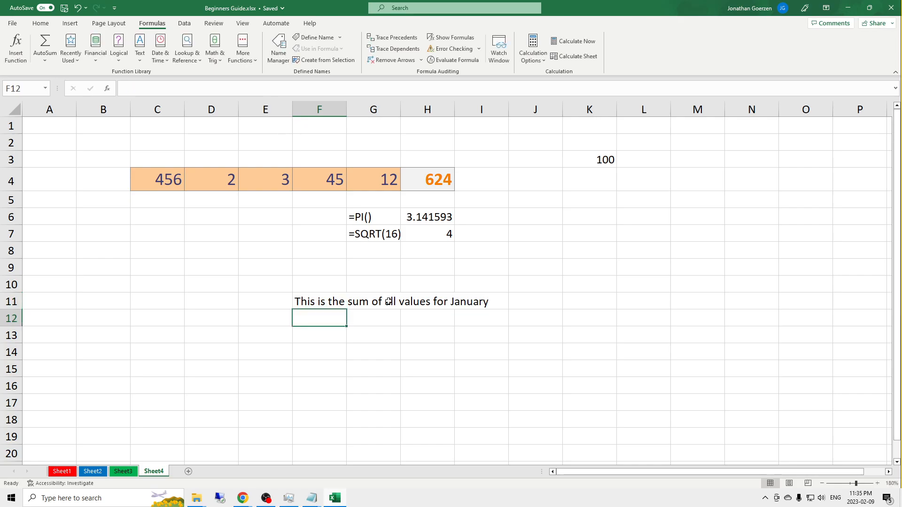
Enter the formula =SUM(Sheet3!B5:B23) in cell F12 to total Sales cells from the other sheet.
{"action": "type", "text": "=SUM"}
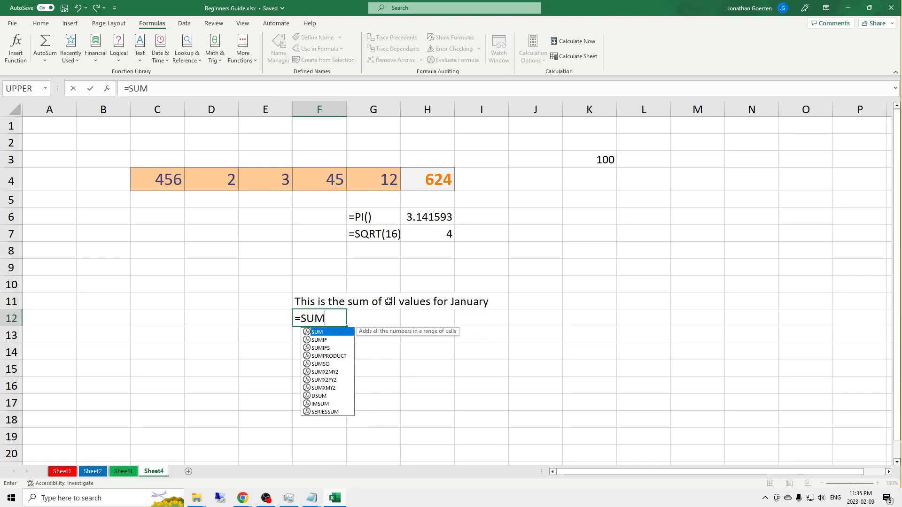
{"action": "type", "text": "("}
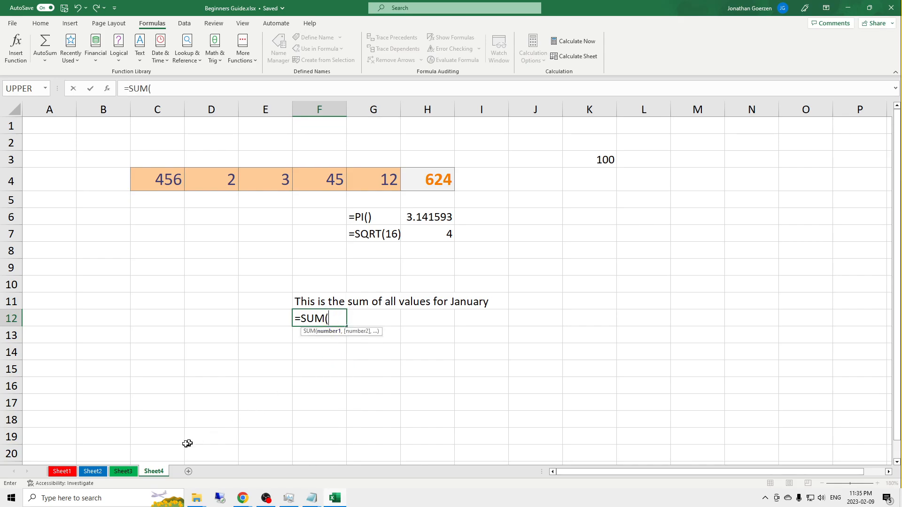
{"action": "left_click", "coordinate": [123, 471]}
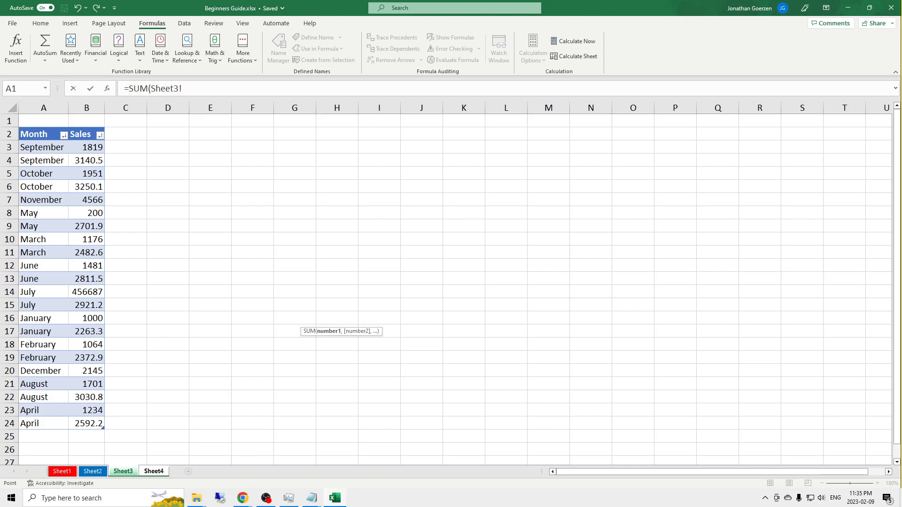
{"action": "left_click_drag", "start_coordinate": [93, 176], "coordinate": [89, 407]}
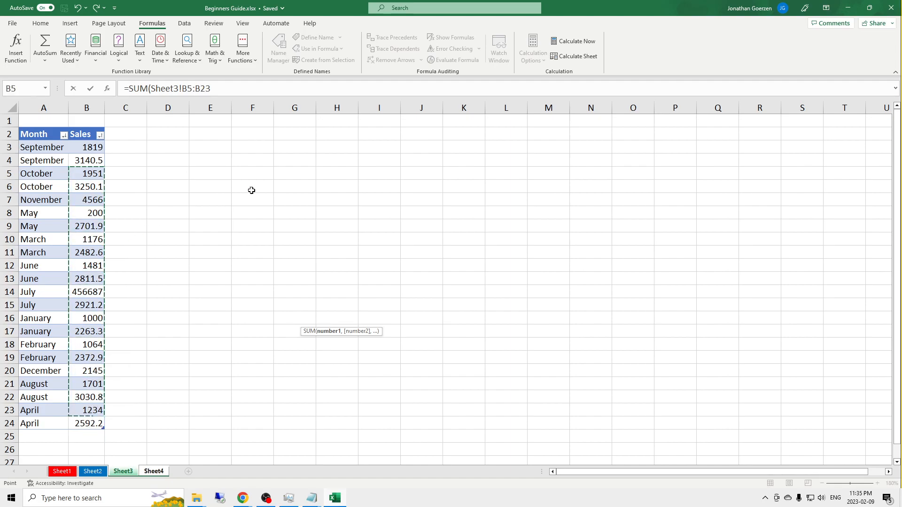
{"action": "type", "text": ")"}
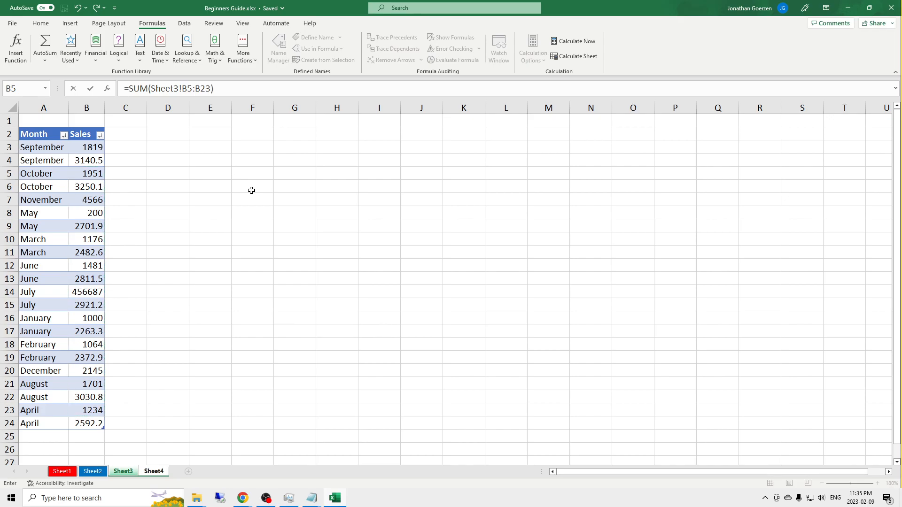
{"action": "key", "text": "Return"}
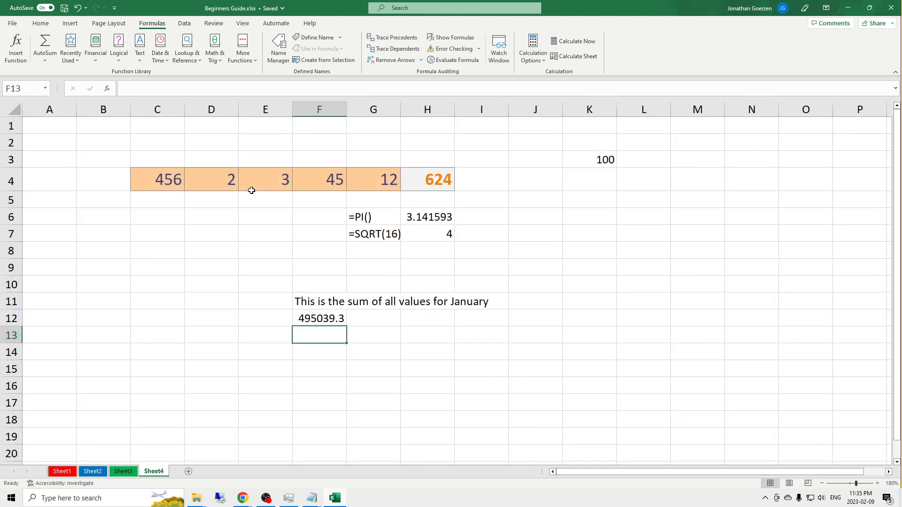
Examine the Sheet3! sheet reference inside the SUM formula in cell F12, leaving the formula as it is.
{"action": "left_click", "coordinate": [325, 317]}
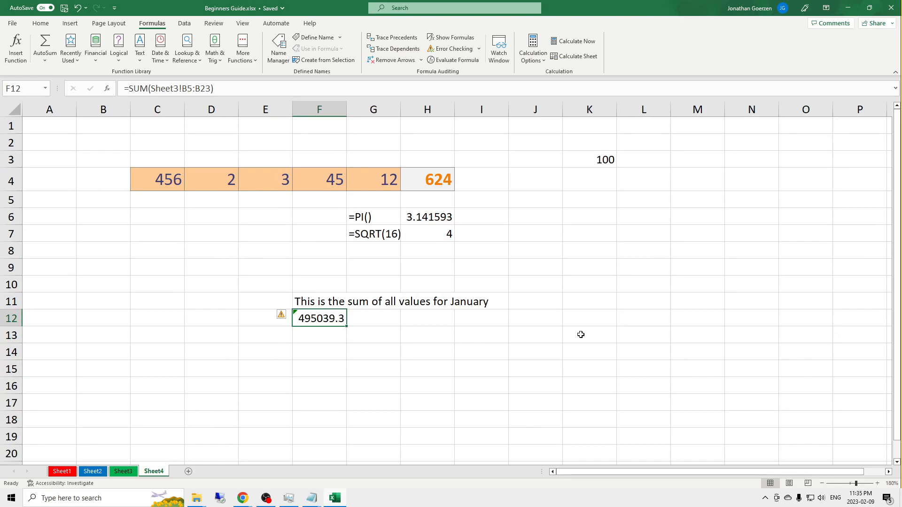
{"action": "left_click", "coordinate": [151, 89]}
{"action": "left_click_drag", "start_coordinate": [151, 88], "coordinate": [182, 88]}
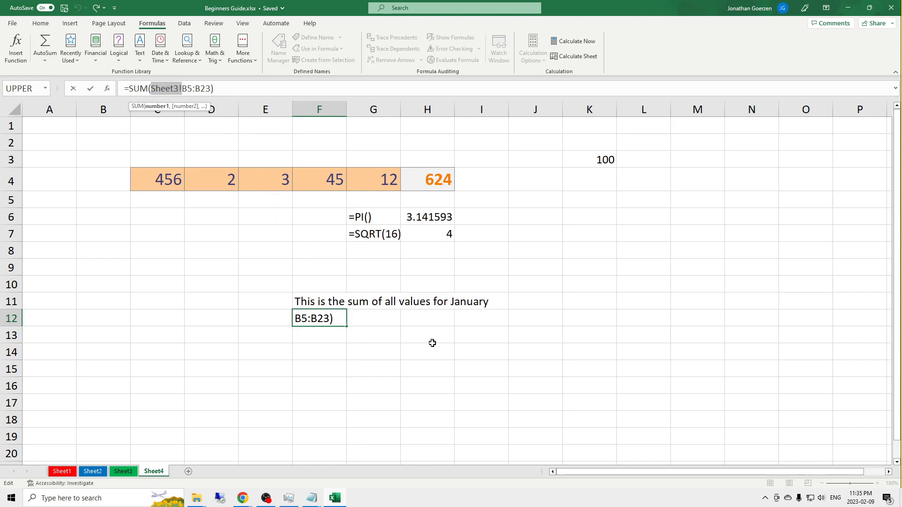
{"action": "key", "text": "Return"}
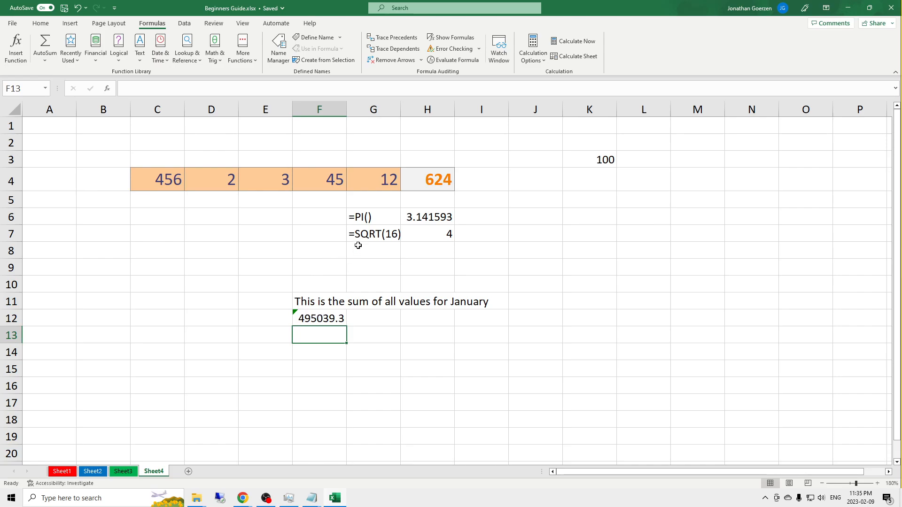
{"action": "left_click", "coordinate": [312, 320]}
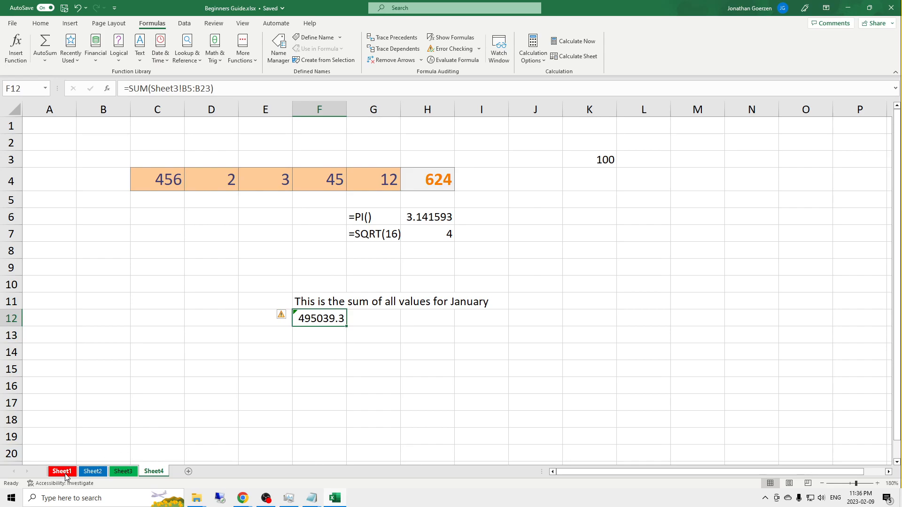
On Sheet3, enter the formula =SUM(Table1[Sales]) in cell E3 to total the table's whole Sales column.
{"action": "left_click", "coordinate": [131, 475]}
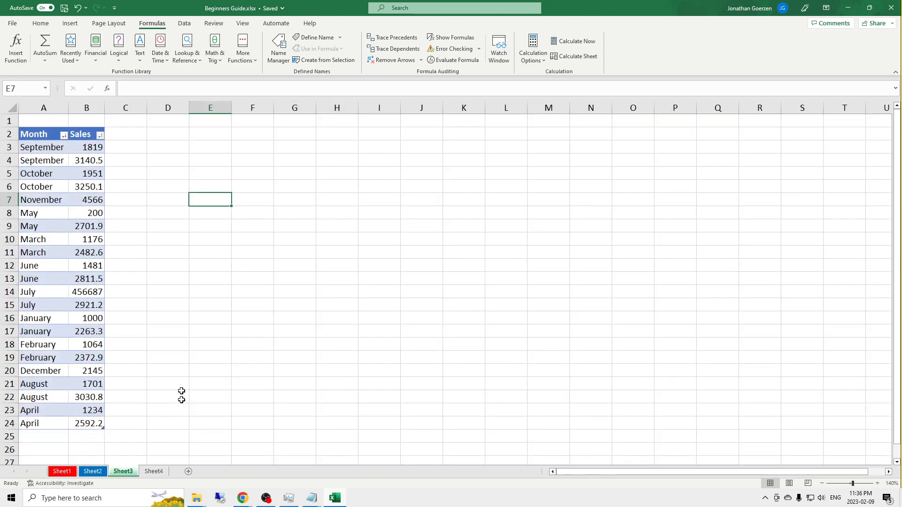
{"action": "left_click", "coordinate": [201, 143]}
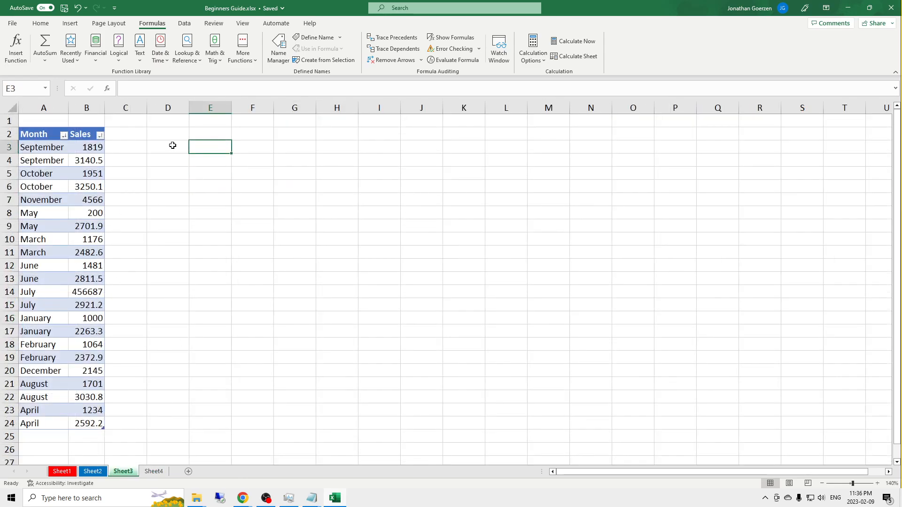
{"action": "type", "text": "=SUM("}
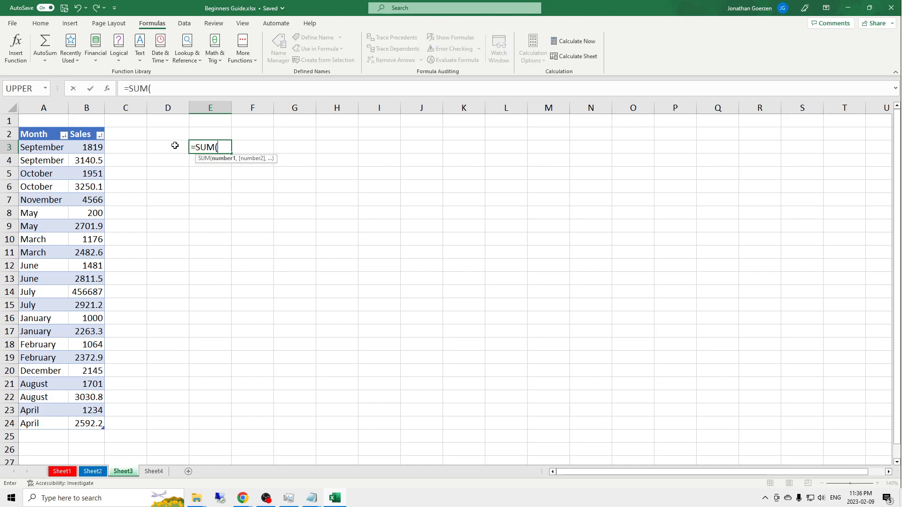
{"action": "left_click_drag", "start_coordinate": [84, 148], "coordinate": [80, 420]}
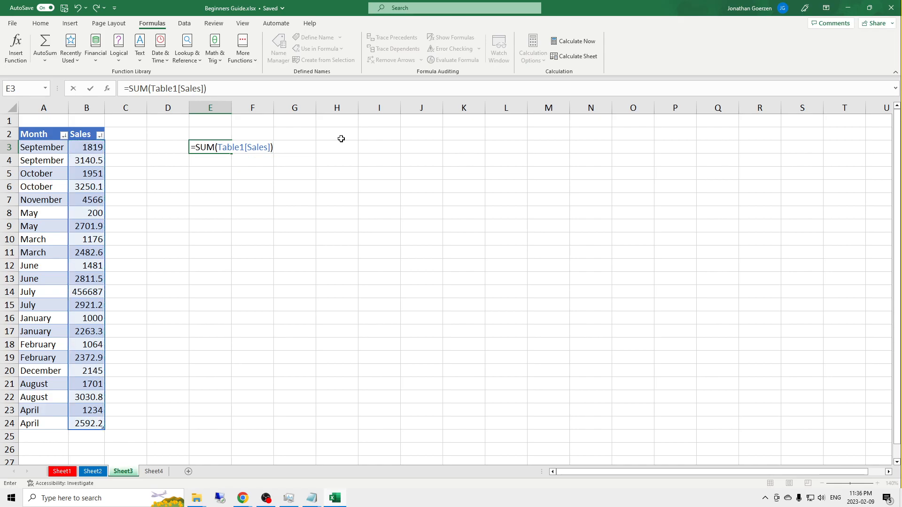
{"action": "key", "text": "Return"}
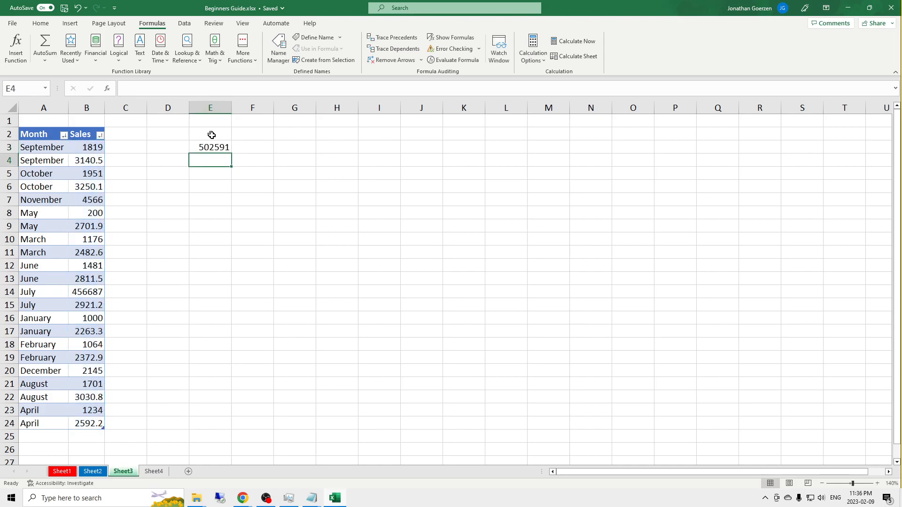
Extend the table's Sales column with the values 14565 in cell B25 and 456789 in cell B26.
{"action": "left_click", "coordinate": [83, 438]}
{"action": "type", "text": "14565"}
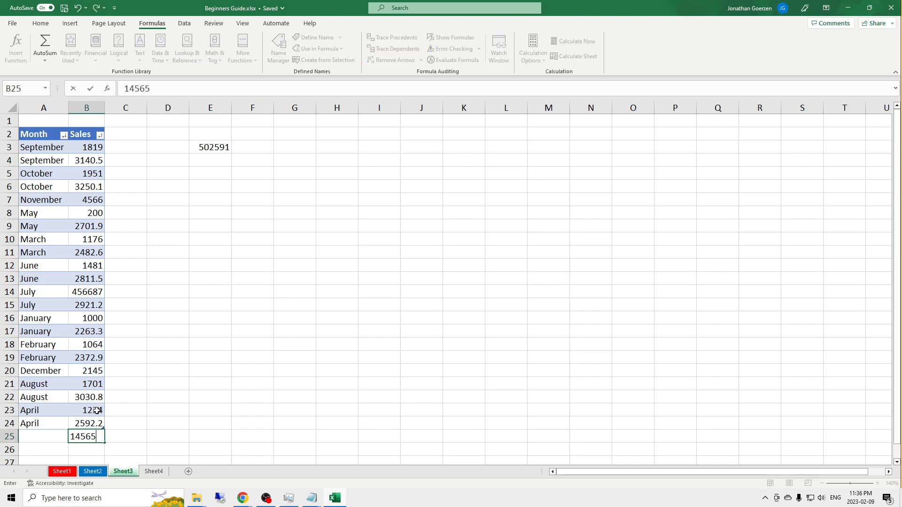
{"action": "key", "text": "Return"}
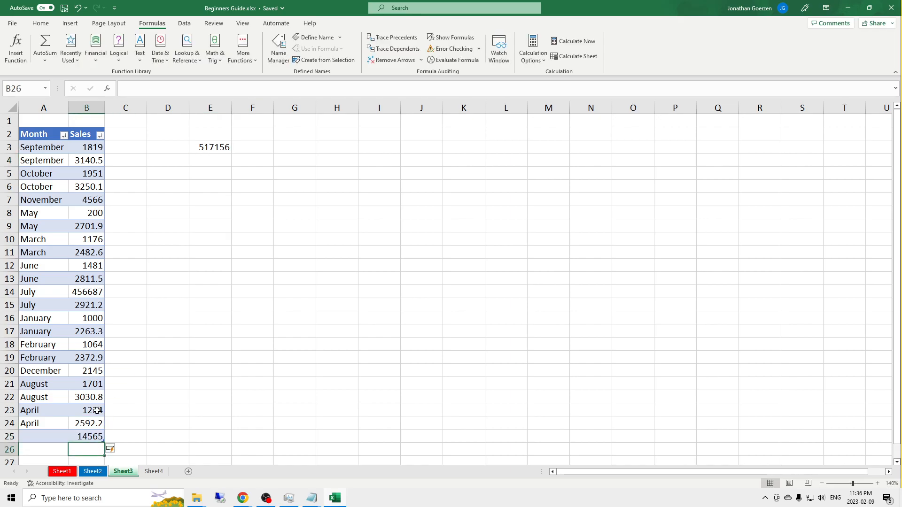
{"action": "type", "text": "456789"}
{"action": "key", "text": "Return"}
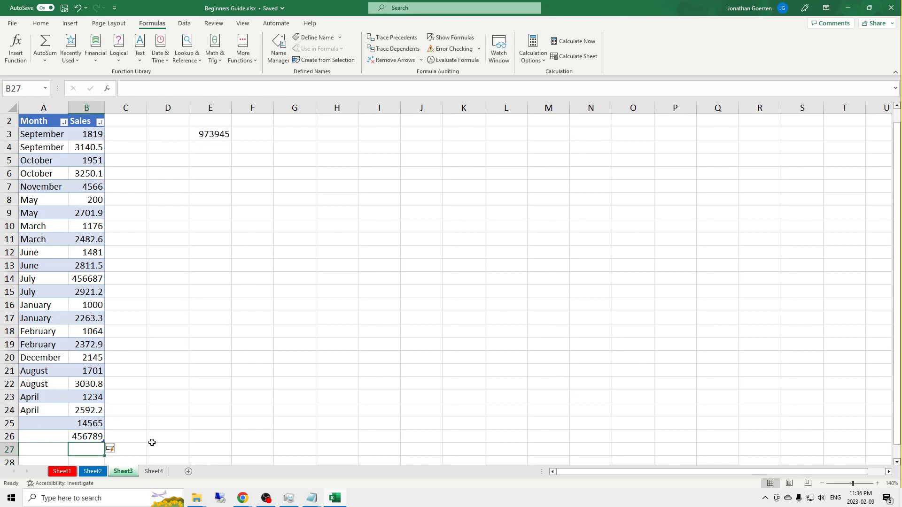
Examine the table column reference in cell E3's SUM formula without changing it.
{"action": "left_click", "coordinate": [216, 132]}
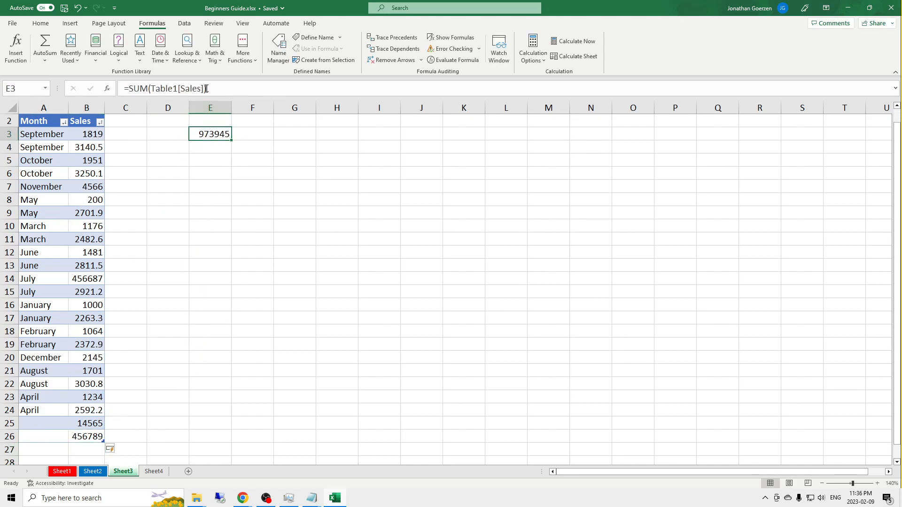
{"action": "left_click", "coordinate": [204, 89]}
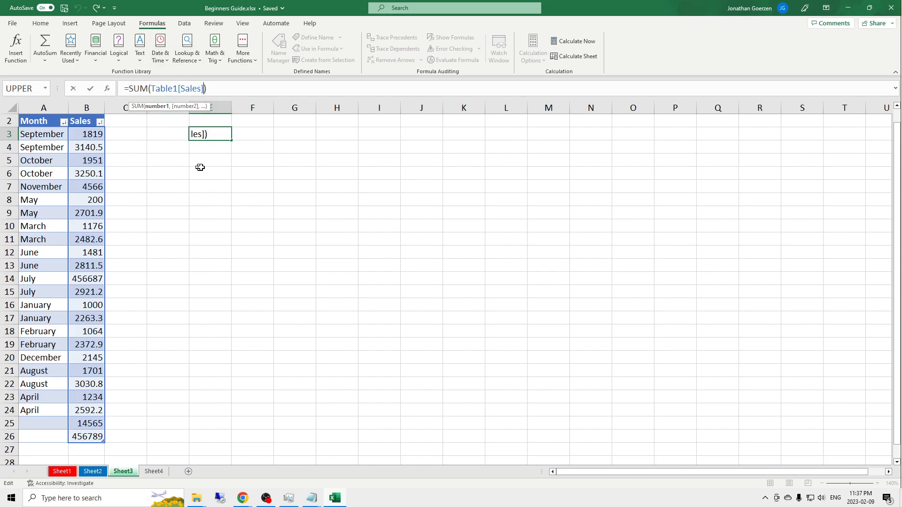
{"action": "key", "text": "ctrl+Return"}
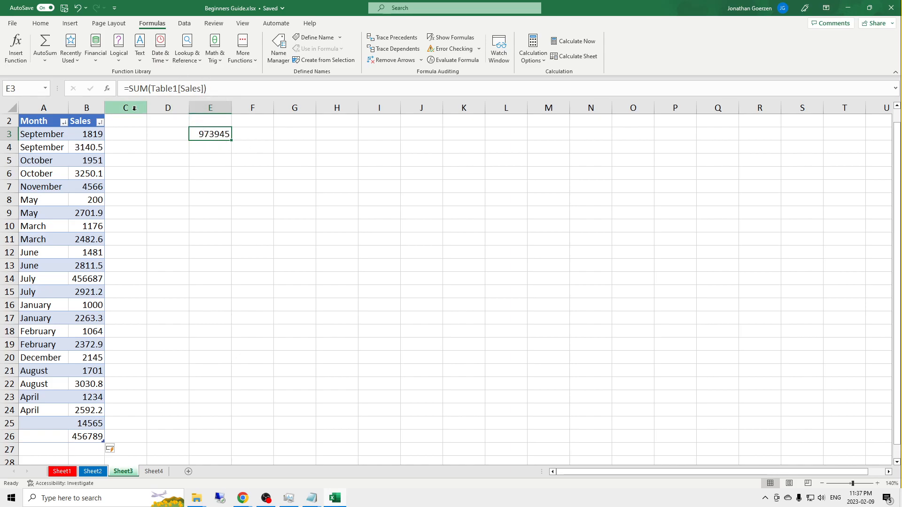
Rename the table's Sales column header in cell B2 to Steps.
{"action": "left_click", "coordinate": [84, 123]}
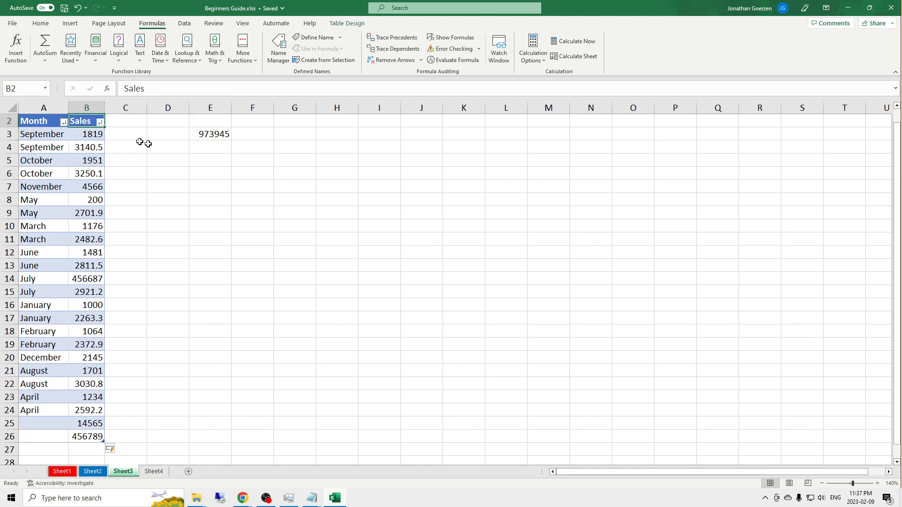
{"action": "double_click", "coordinate": [134, 89]}
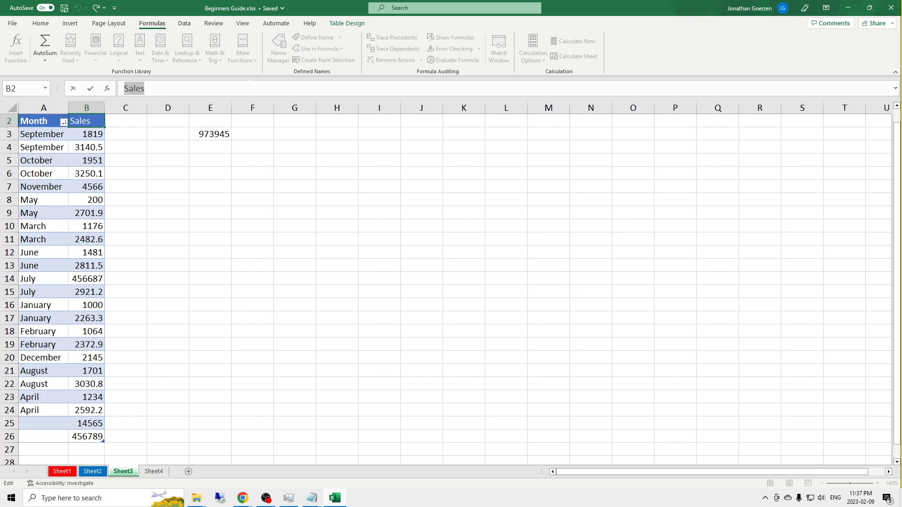
{"action": "type", "text": "Steps"}
{"action": "key", "text": "Return"}
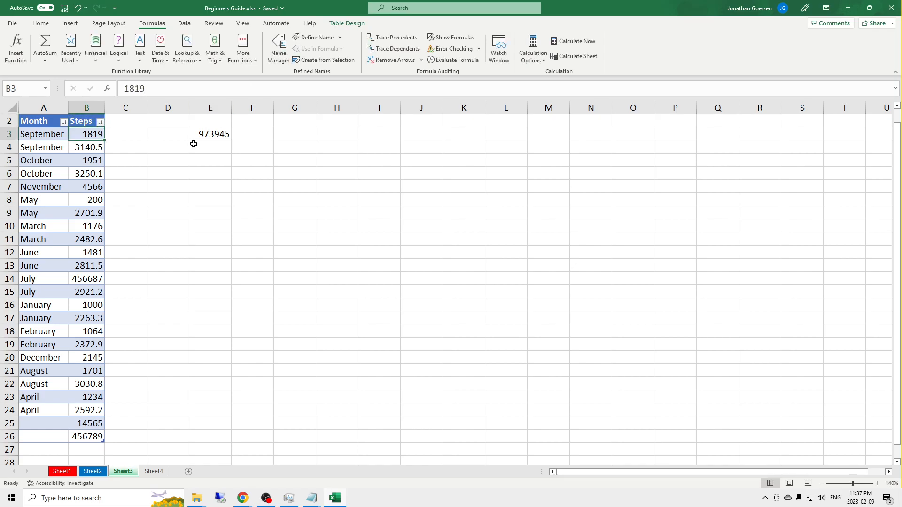
Examine the column reference inside cell E3's SUM formula, leaving the formula as it is.
{"action": "left_click", "coordinate": [208, 136]}
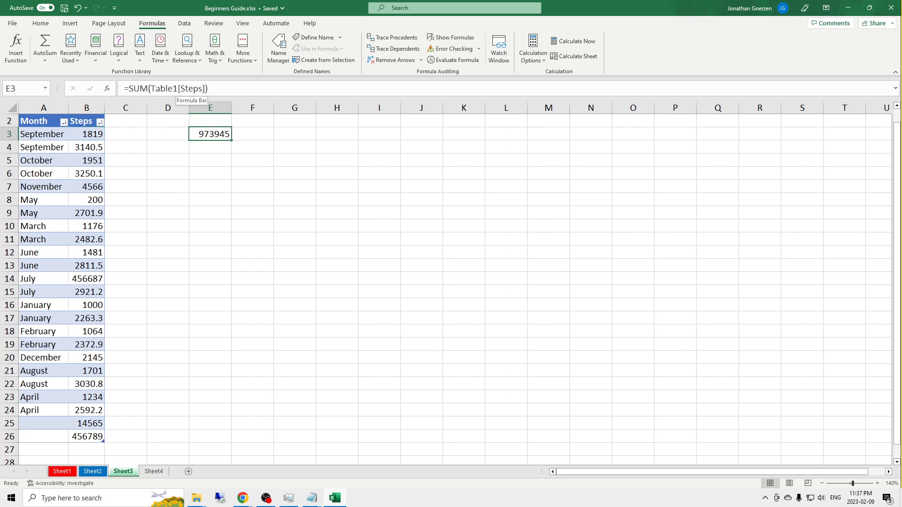
{"action": "left_click_drag", "start_coordinate": [180, 89], "coordinate": [202, 89]}
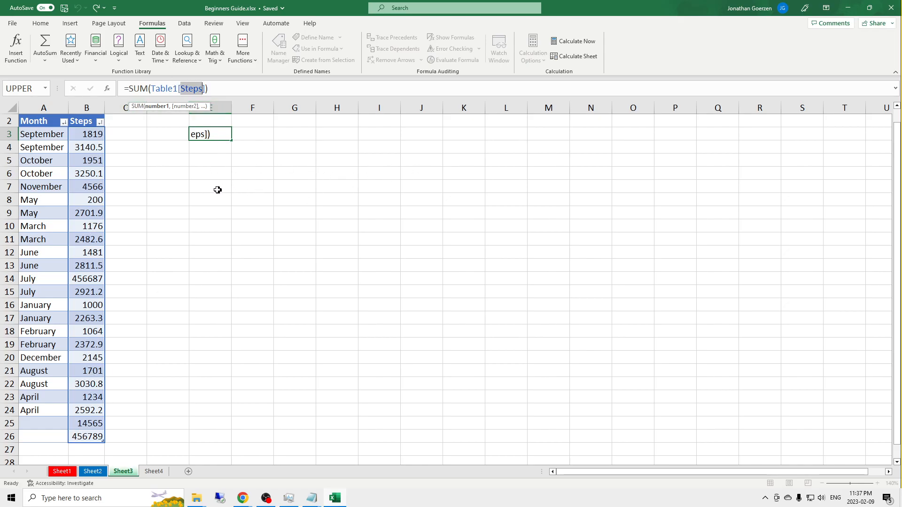
{"action": "key", "text": "Escape"}
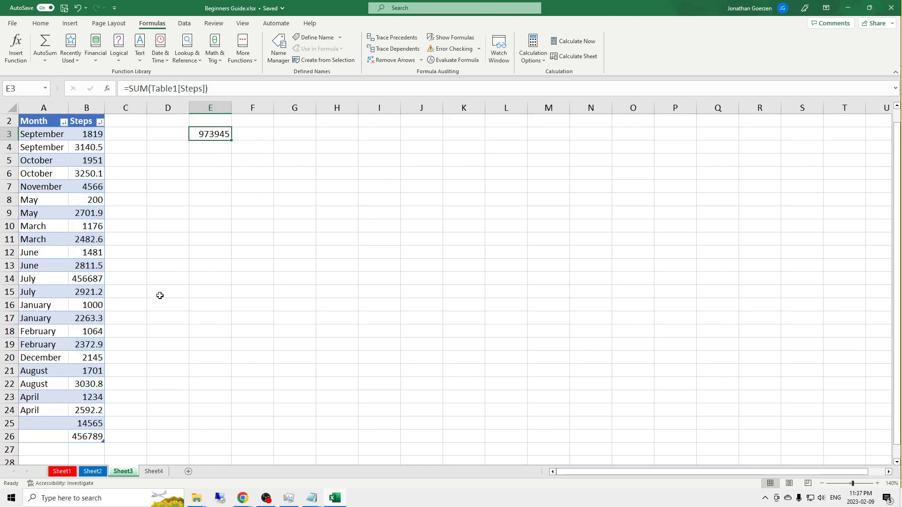
Rename the Sheet3 worksheet to Step Per Month.
{"action": "double_click", "coordinate": [121, 473]}
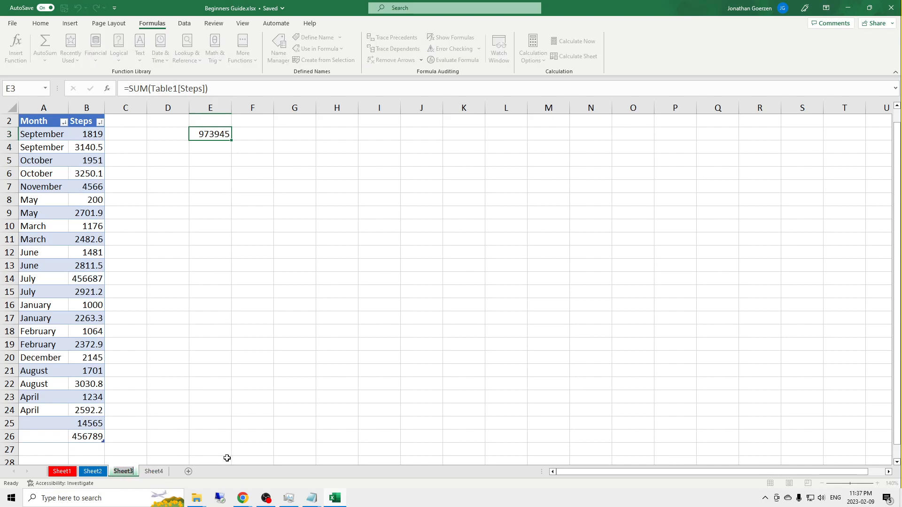
{"action": "type", "text": "Step Per month"}
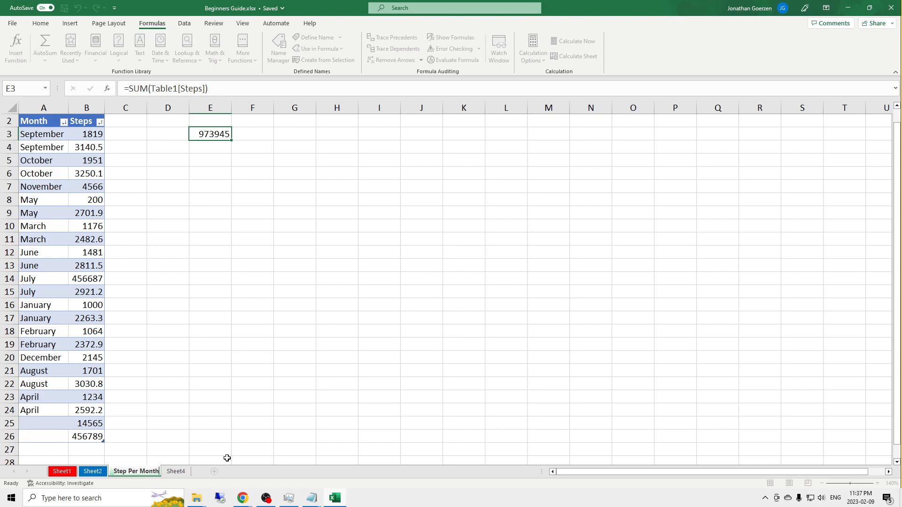
{"action": "key", "text": "Return"}
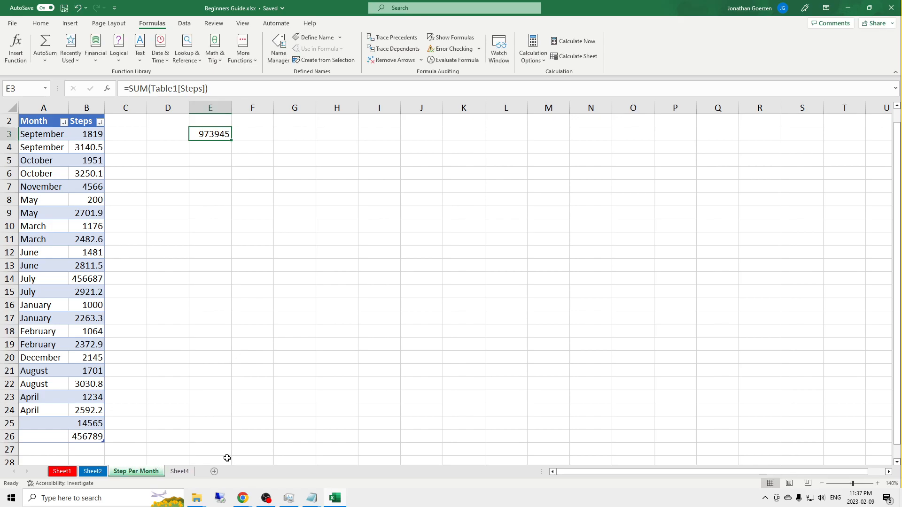
On Sheet4, replace the B5:B23 range in cell F12's SUM formula with the Step Per Month table's whole Steps column, Table1[Steps].
{"action": "left_click", "coordinate": [176, 471]}
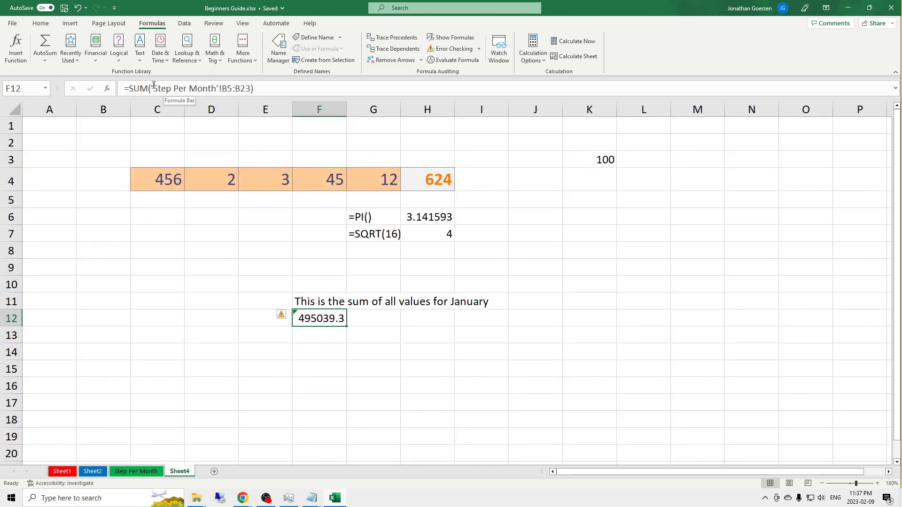
{"action": "left_click_drag", "start_coordinate": [151, 89], "coordinate": [252, 89]}
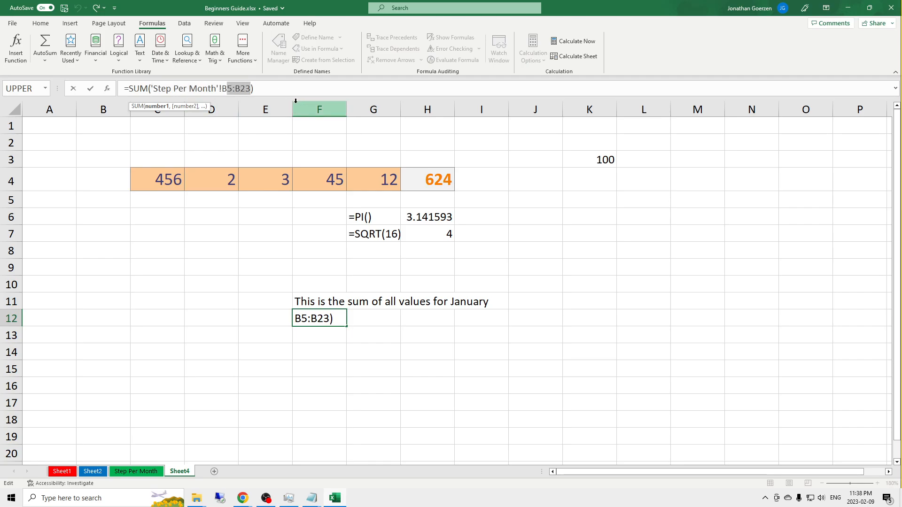
{"action": "key", "text": "BackSpace"}
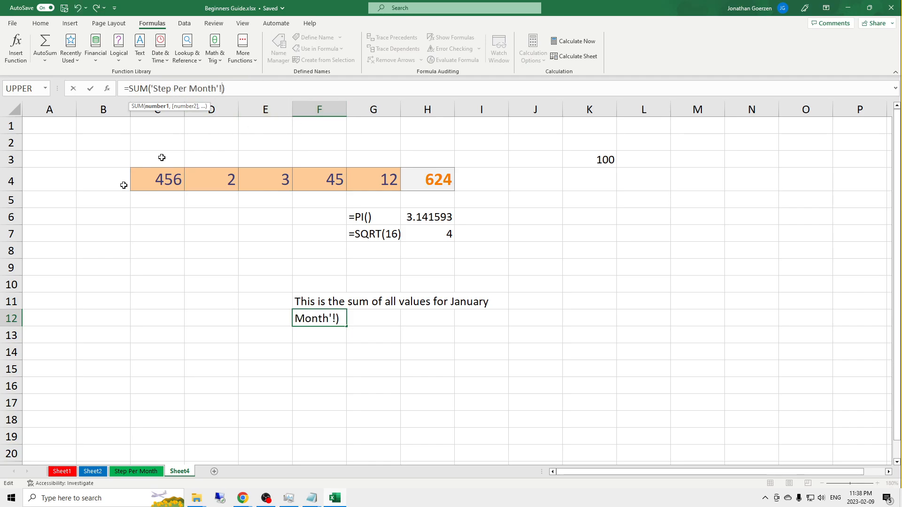
{"action": "left_click", "coordinate": [128, 471]}
{"action": "left_click_drag", "start_coordinate": [88, 137], "coordinate": [93, 434]}
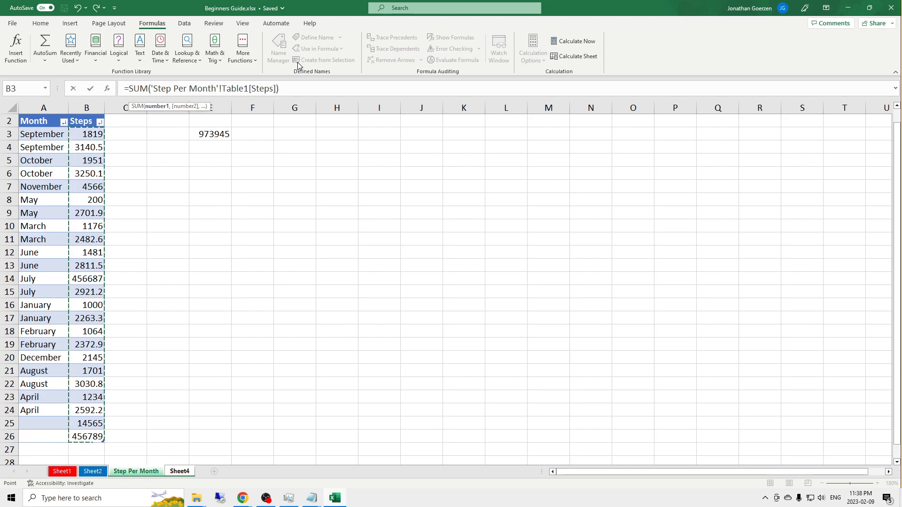
{"action": "key", "text": "Return"}
{"action": "left_click", "coordinate": [332, 320]}
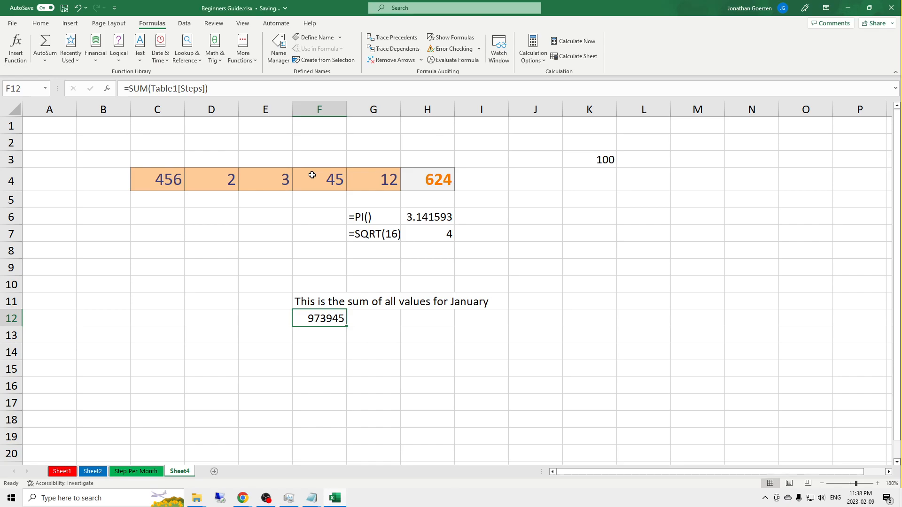
Look through the Date & Time, Text, Logical and Financial function lists and view the arguments of cell F12's SUM function without changing them.
{"action": "left_click", "coordinate": [166, 62]}
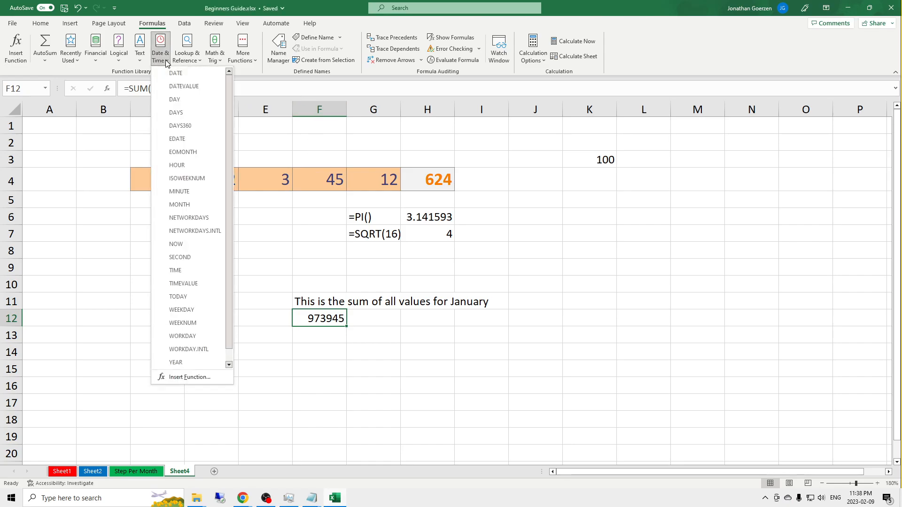
{"action": "left_click", "coordinate": [166, 61]}
{"action": "left_click", "coordinate": [140, 61]}
{"action": "left_click", "coordinate": [142, 62]}
{"action": "left_click", "coordinate": [128, 60]}
{"action": "left_click", "coordinate": [128, 60]}
{"action": "left_click", "coordinate": [94, 61]}
{"action": "left_click", "coordinate": [94, 61]}
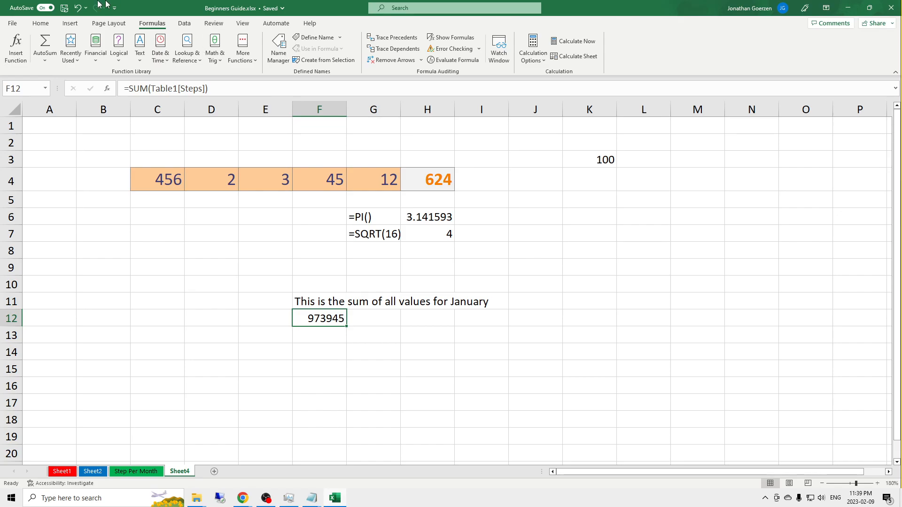
{"action": "left_click", "coordinate": [16, 49]}
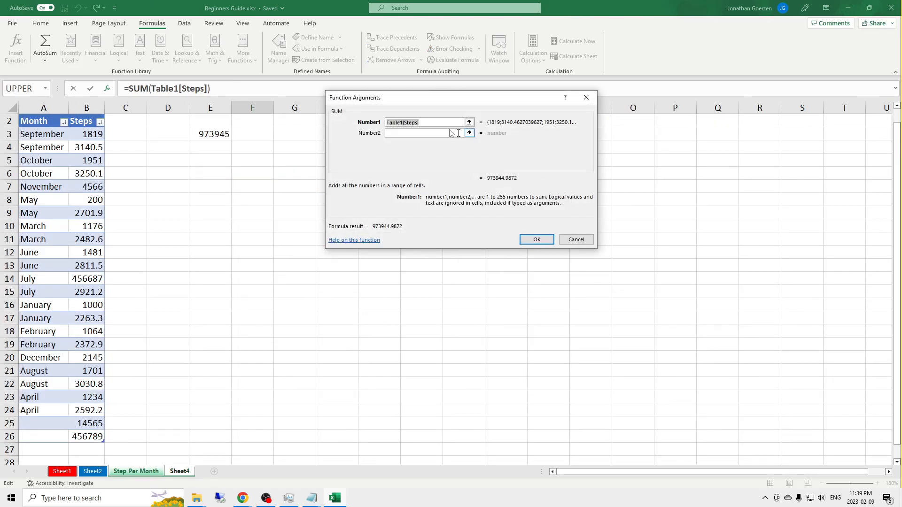
{"action": "left_click", "coordinate": [573, 243]}
For empty cell G14, search the function library with the phrases "Take an average of values" and "how do I average".
{"action": "left_click", "coordinate": [374, 351]}
{"action": "left_click", "coordinate": [16, 49]}
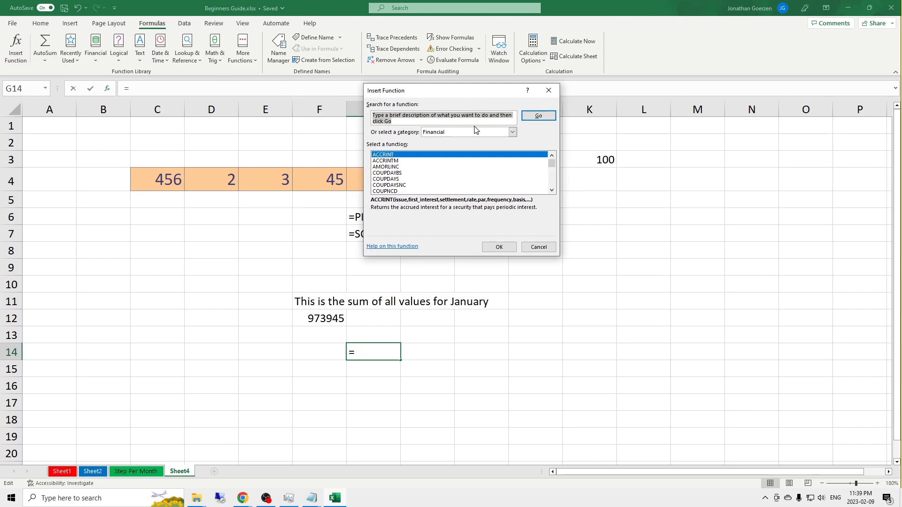
{"action": "type", "text": "T"}
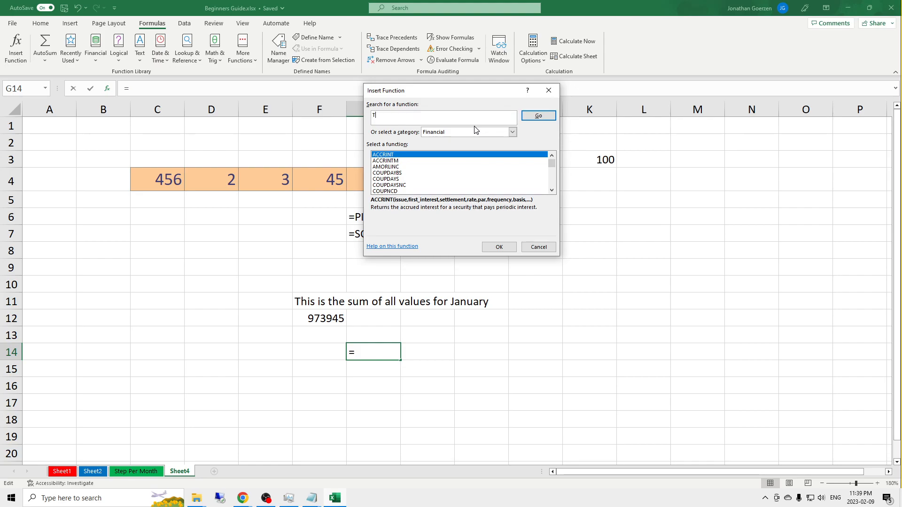
{"action": "type", "text": "ake an average ofvalues"}
{"action": "key", "text": "Return"}
{"action": "left_click", "coordinate": [467, 119]}
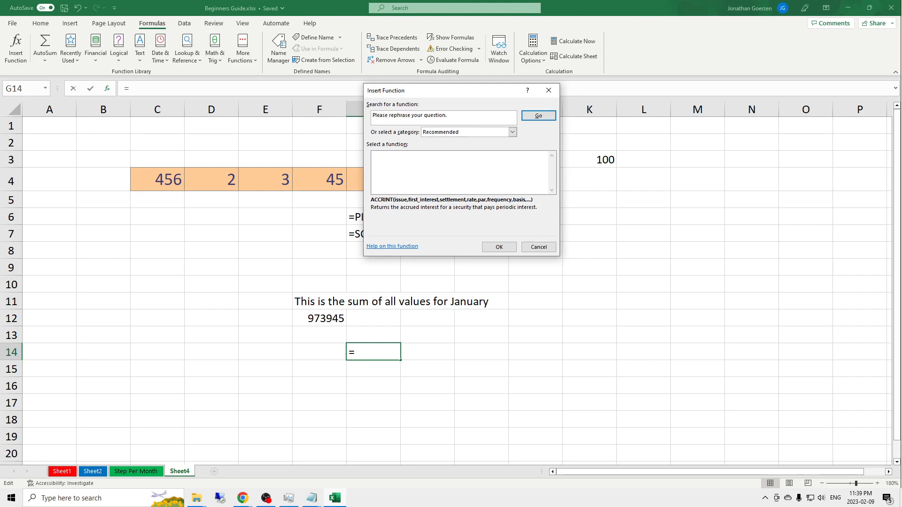
{"action": "left_click_drag", "start_coordinate": [468, 119], "coordinate": [359, 118]}
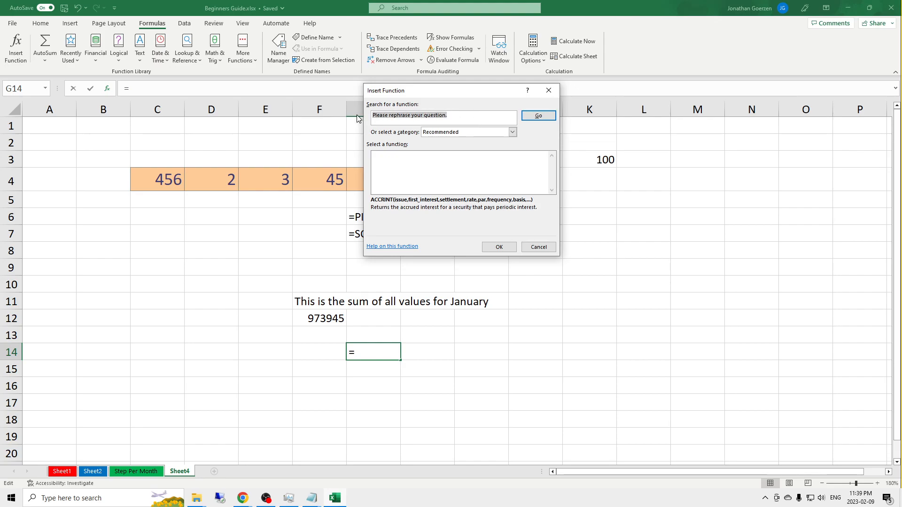
{"action": "type", "text": "how do I average"}
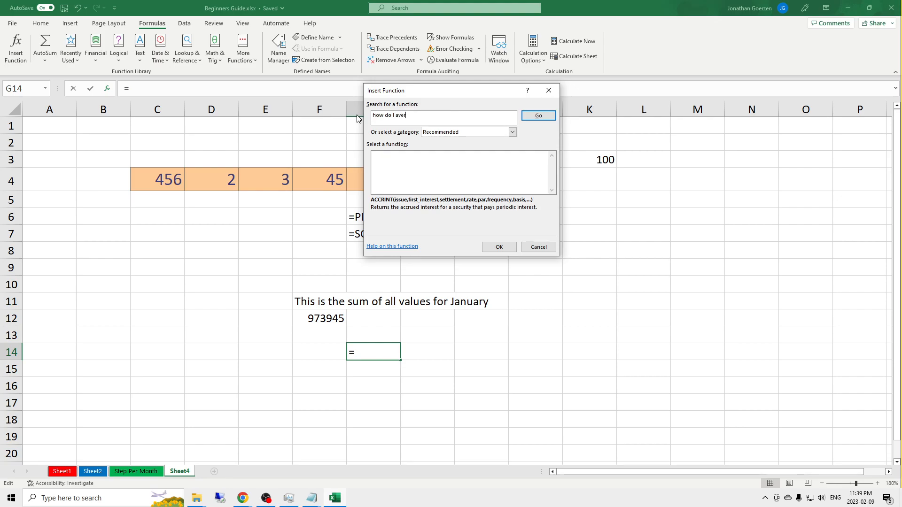
{"action": "left_click", "coordinate": [538, 115]}
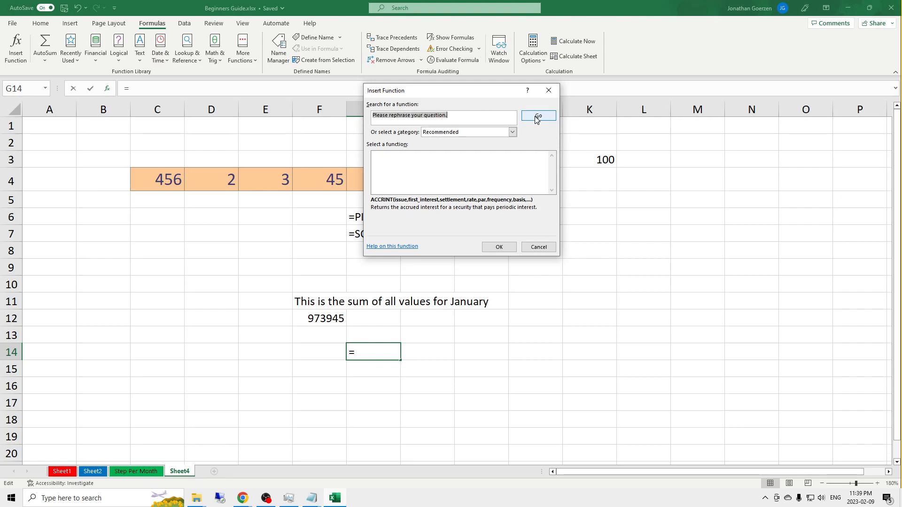
Search for functions matching "Average" and read the descriptions of AVERAGEA, AVERAGEIFS and DAVERAGE, leaving without inserting a function.
{"action": "type", "text": "Average"}
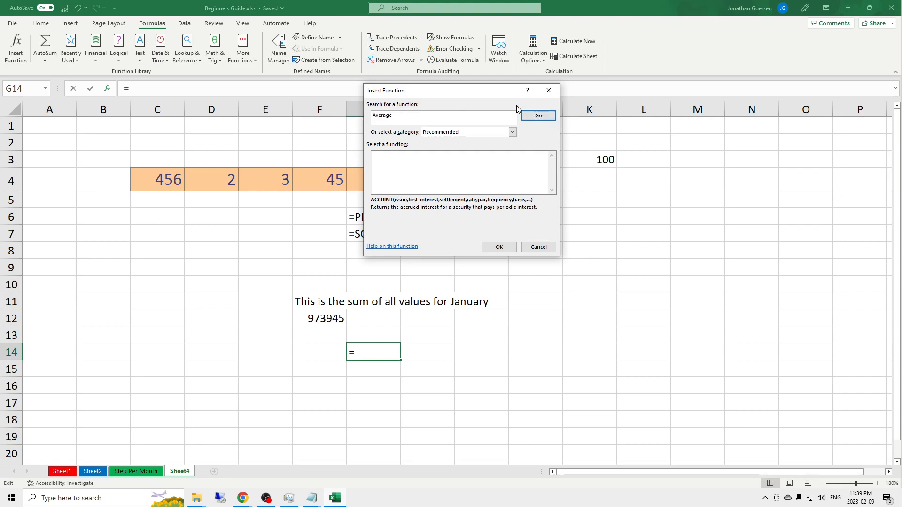
{"action": "left_click", "coordinate": [535, 121]}
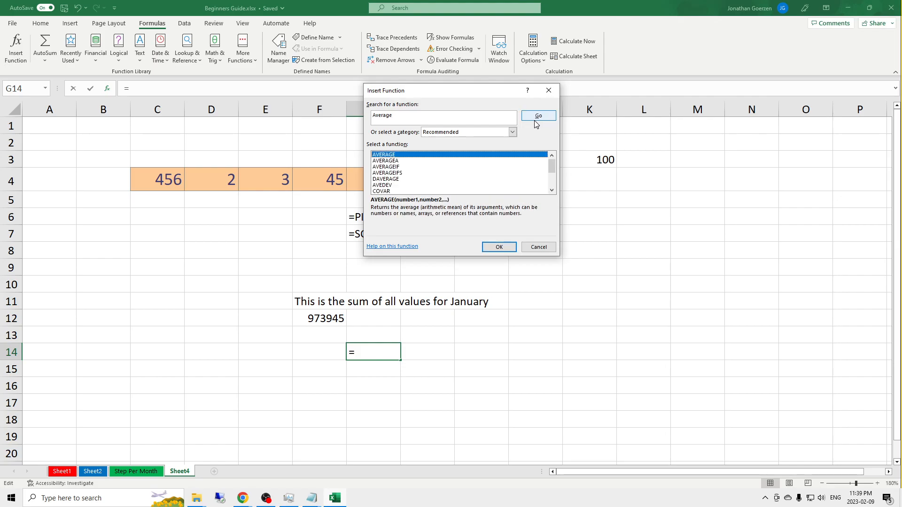
{"action": "left_click", "coordinate": [411, 162]}
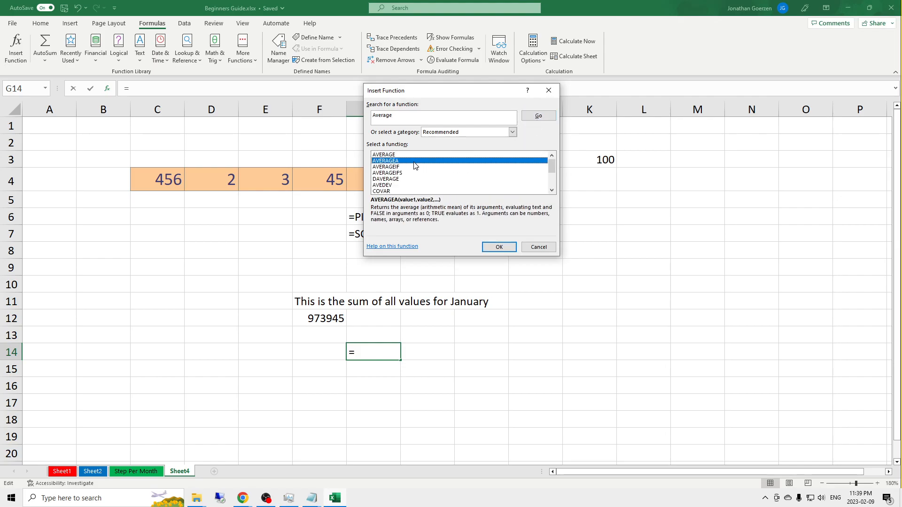
{"action": "left_click", "coordinate": [411, 172]}
{"action": "left_click", "coordinate": [411, 179]}
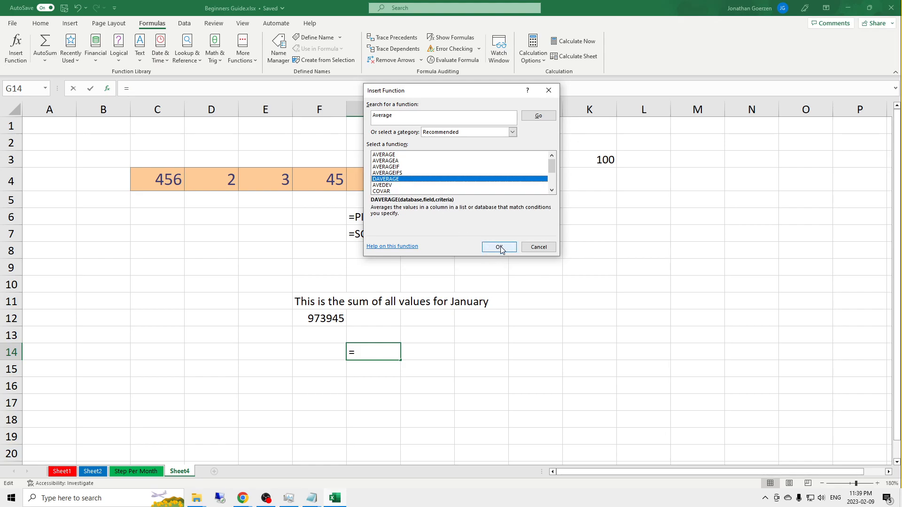
{"action": "left_click", "coordinate": [537, 249]}
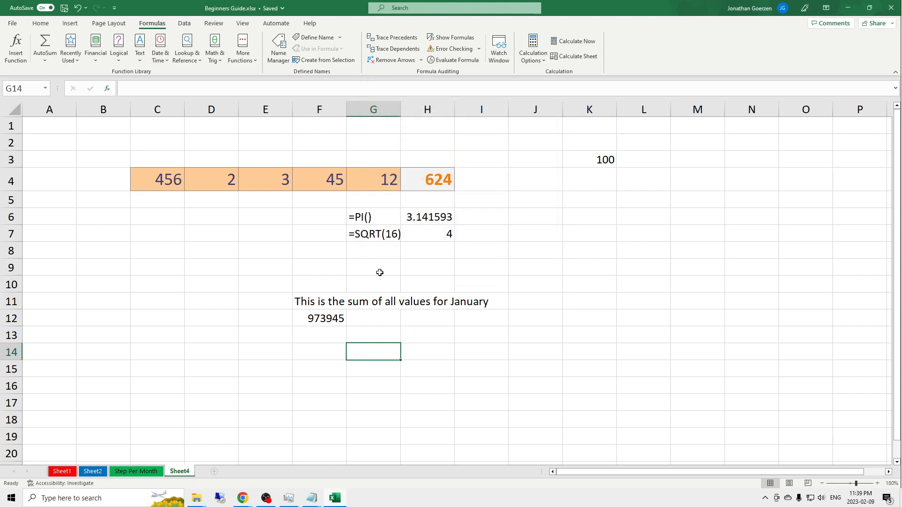